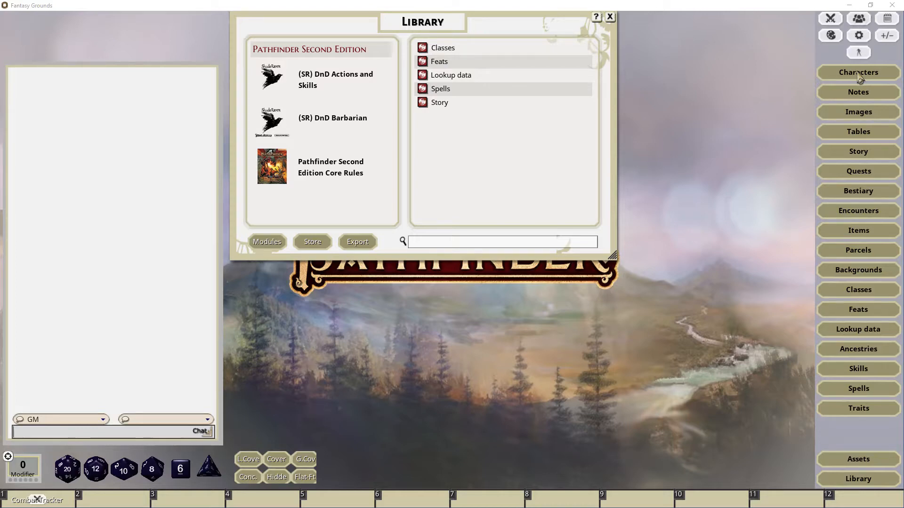
# - Create a new player character and name it Thrud
pyautogui.click(859, 75)
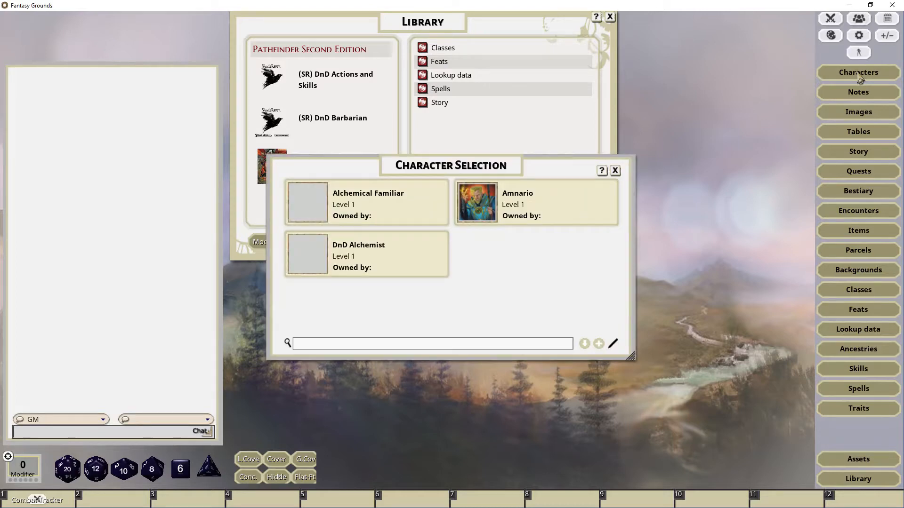
pyautogui.click(598, 346)
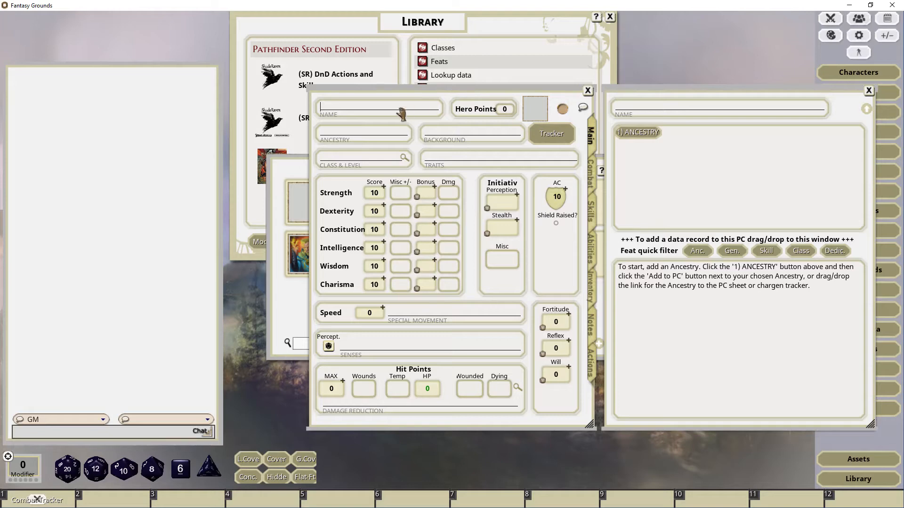
pyautogui.write('Thrud')
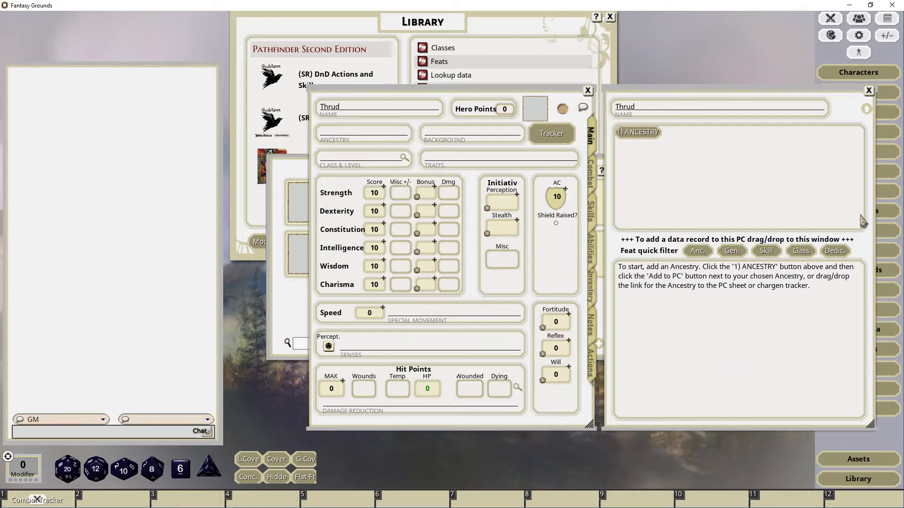
# - Give Thrud the Dwarf ancestry with the Rock Dwarf heritage and assign the free ability boost to Strength
pyautogui.click(643, 137)
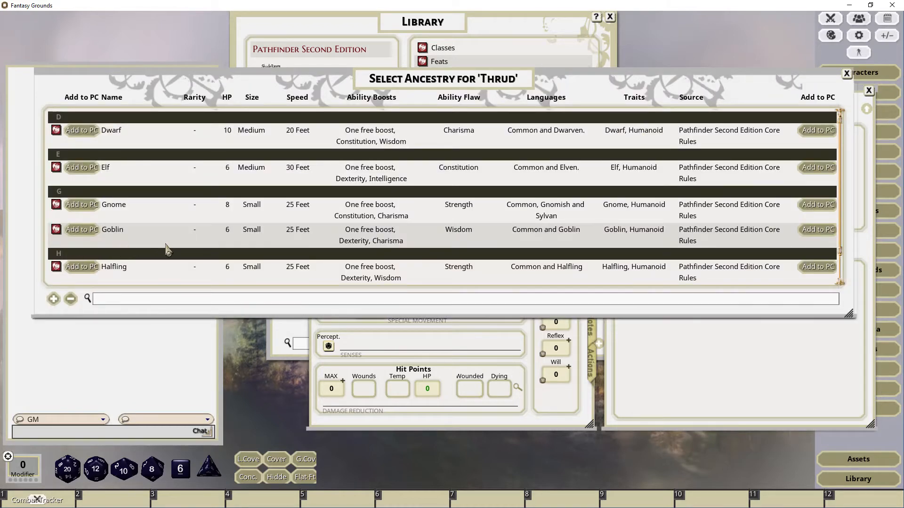
pyautogui.scroll(-1, 167, 249)
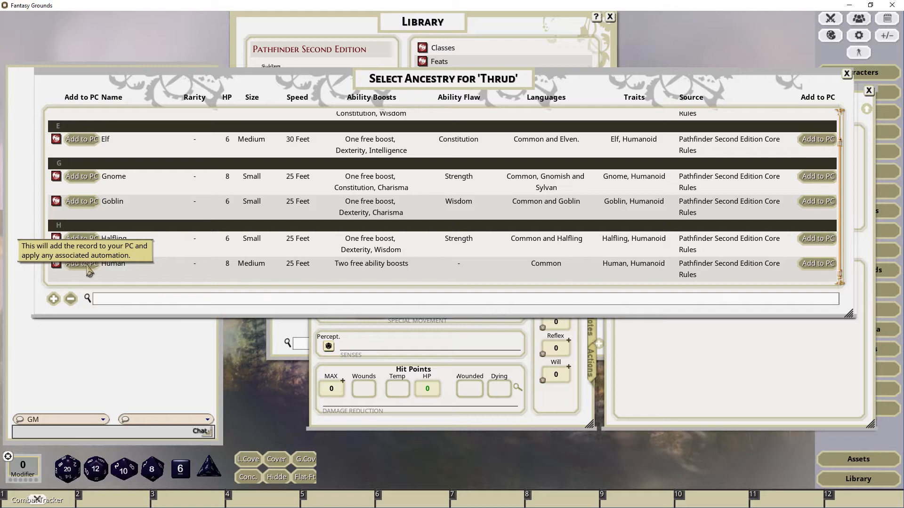
pyautogui.scroll(1, 271, 217)
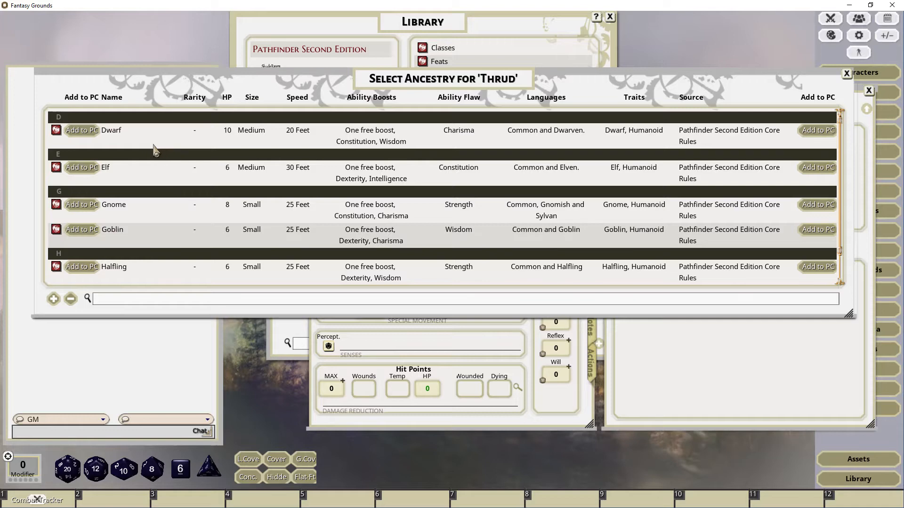
pyautogui.click(95, 132)
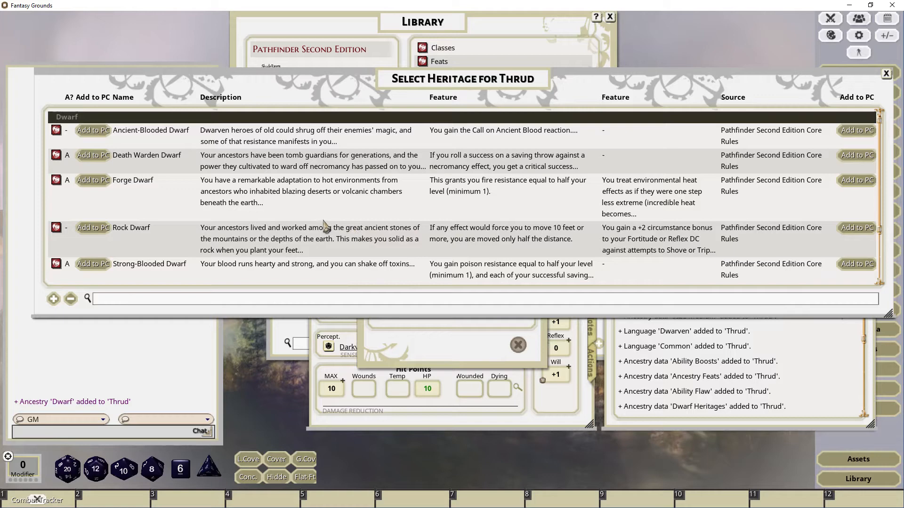
pyautogui.click(102, 228)
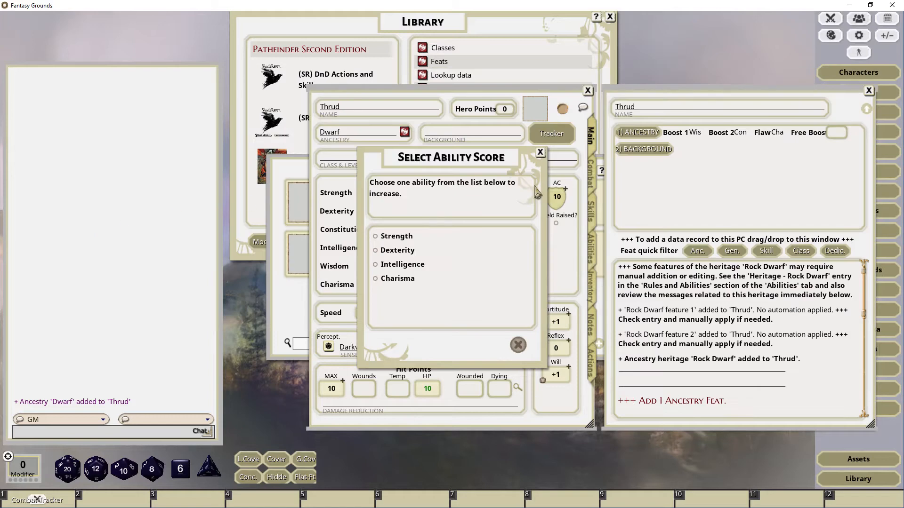
pyautogui.click(405, 236)
pyautogui.click(498, 345)
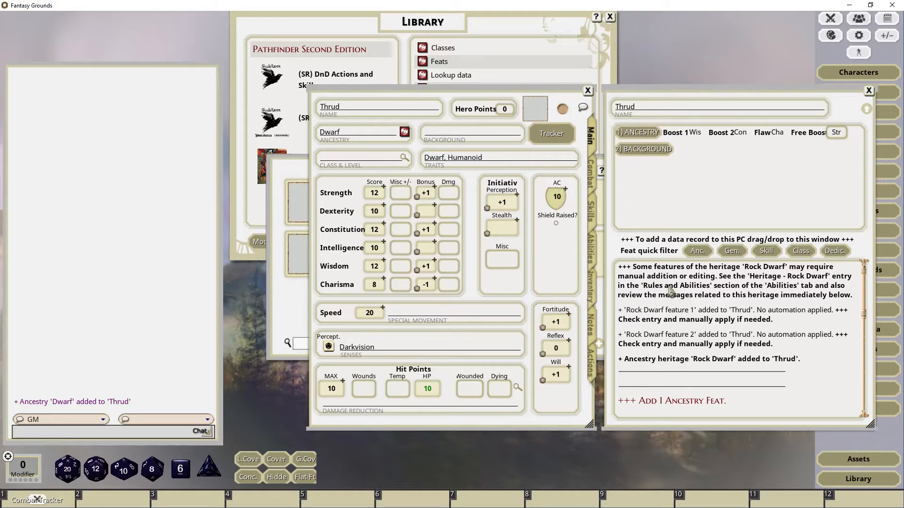
# - Add the level 1 ancestry feat Stonecunning to Thrud
pyautogui.scroll(-2, 674, 296)
pyautogui.scroll(2, 700, 363)
pyautogui.click(698, 251)
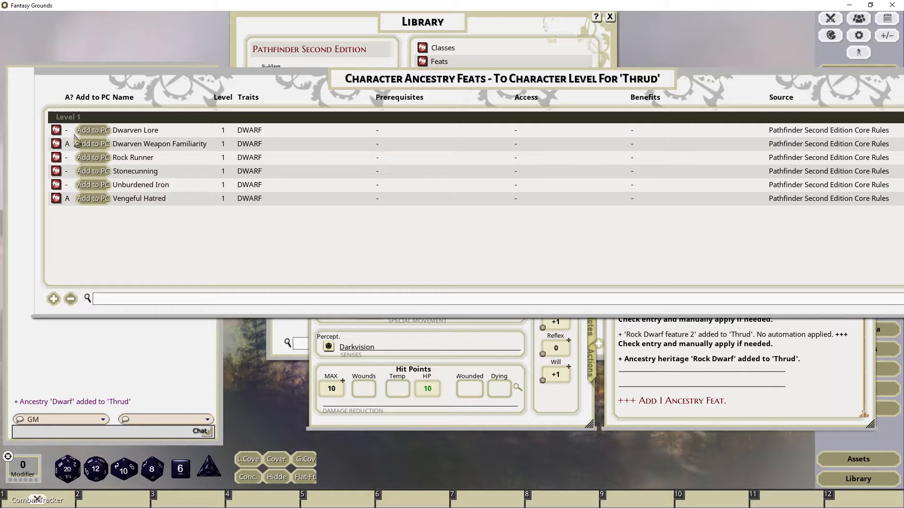
pyautogui.click(105, 173)
# - Add the Acrobat background to Thrud, with Strength as the first boost and Constitution as the free boost
pyautogui.click(645, 149)
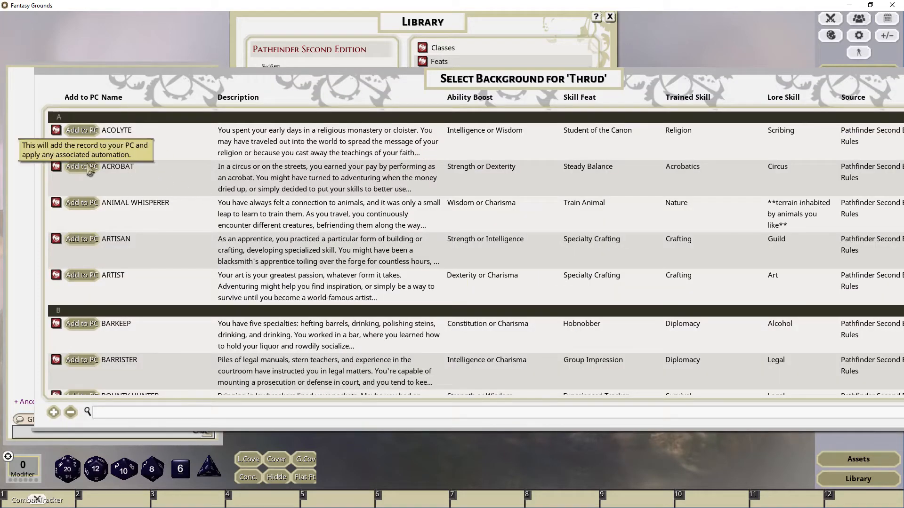
pyautogui.click(89, 169)
pyautogui.click(390, 239)
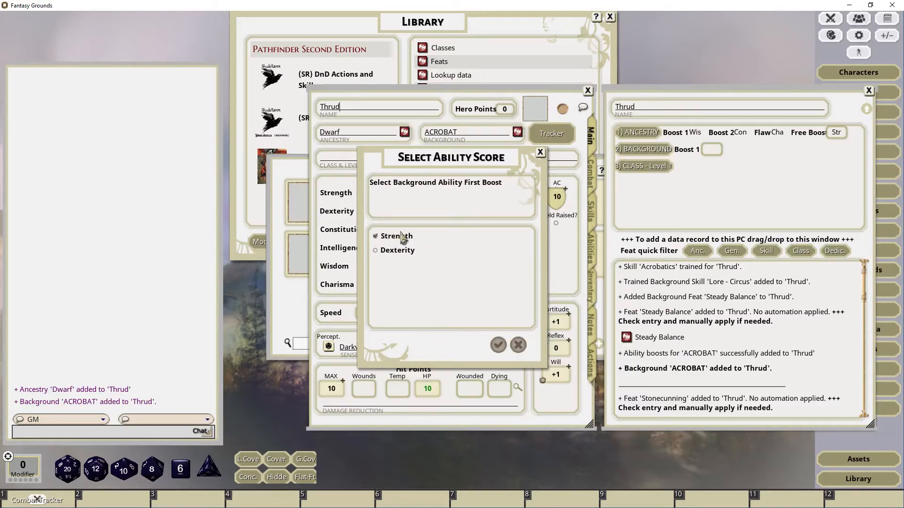
pyautogui.click(496, 339)
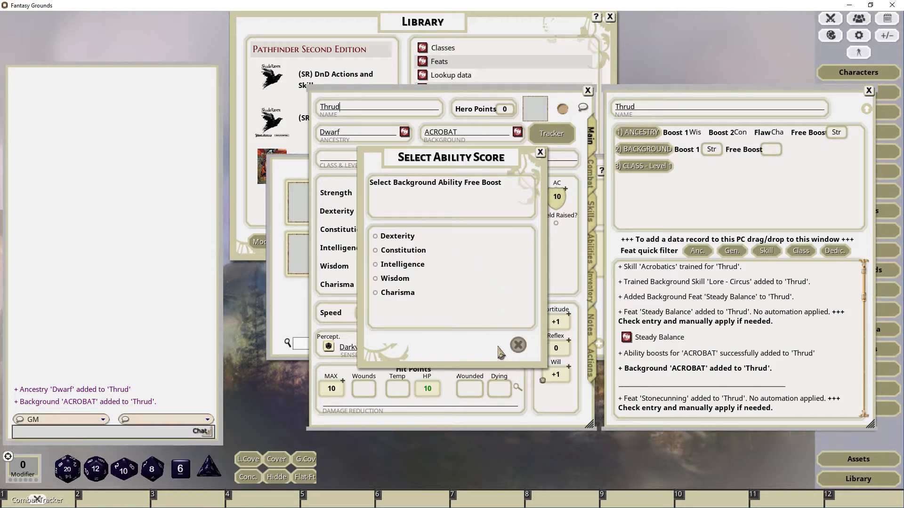
pyautogui.click(376, 253)
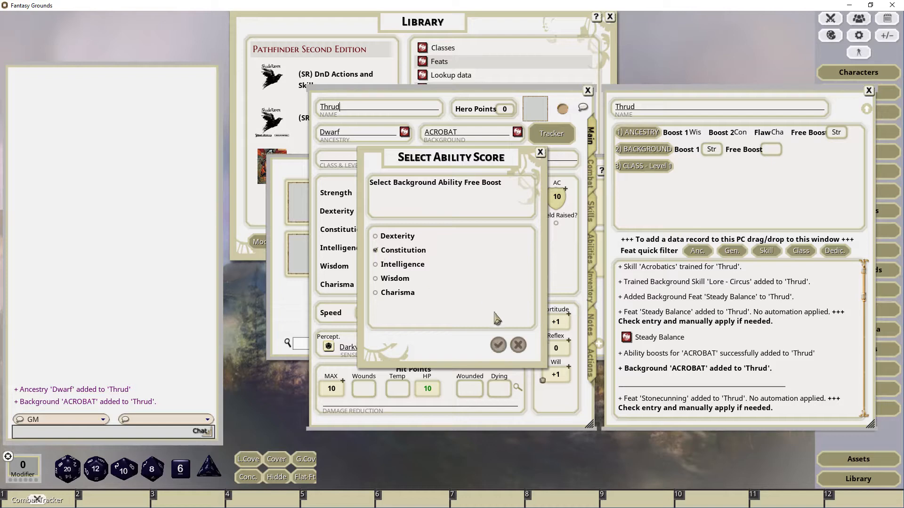
pyautogui.click(496, 346)
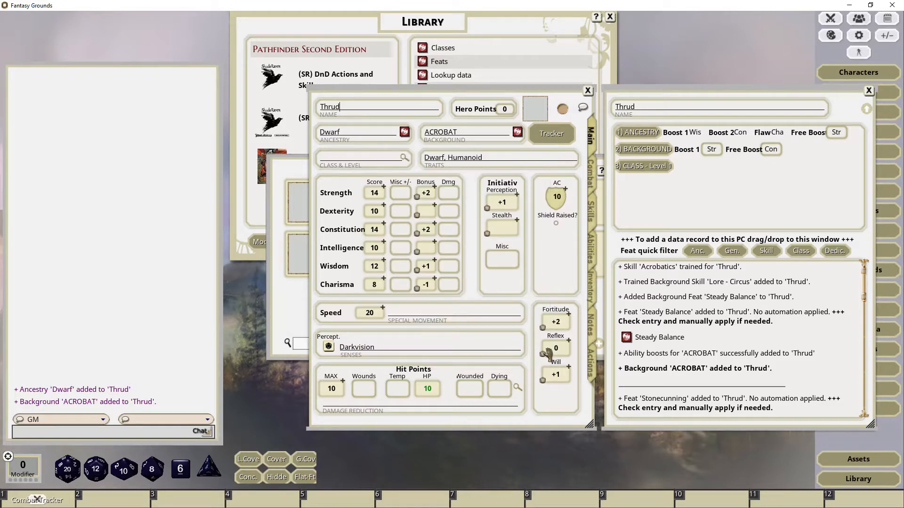
# - Review the character creation log, then open the class selection for Thrud and look through the available classes
pyautogui.scroll(-7, 753, 383)
pyautogui.scroll(5, 754, 382)
pyautogui.scroll(2, 753, 382)
pyautogui.click(662, 167)
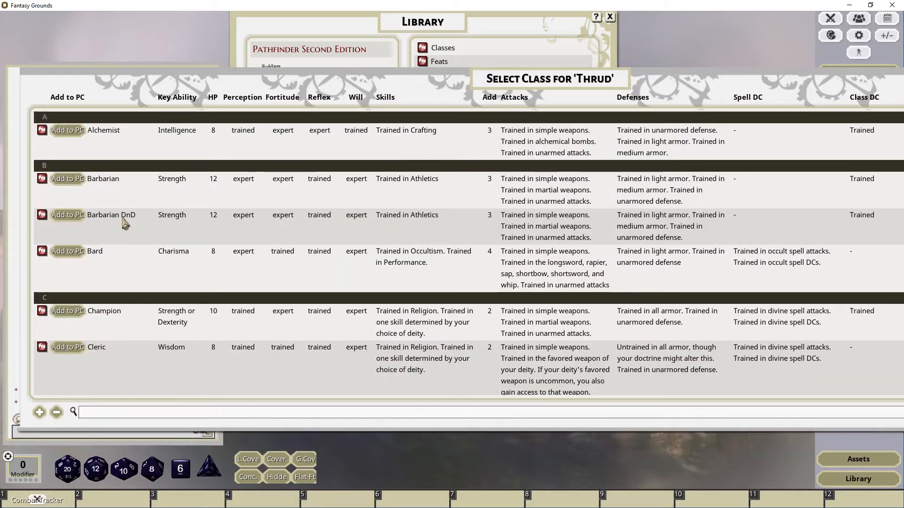
pyautogui.scroll(-3, 118, 189)
pyautogui.scroll(-10, 124, 254)
pyautogui.scroll(5, 127, 263)
pyautogui.scroll(8, 127, 240)
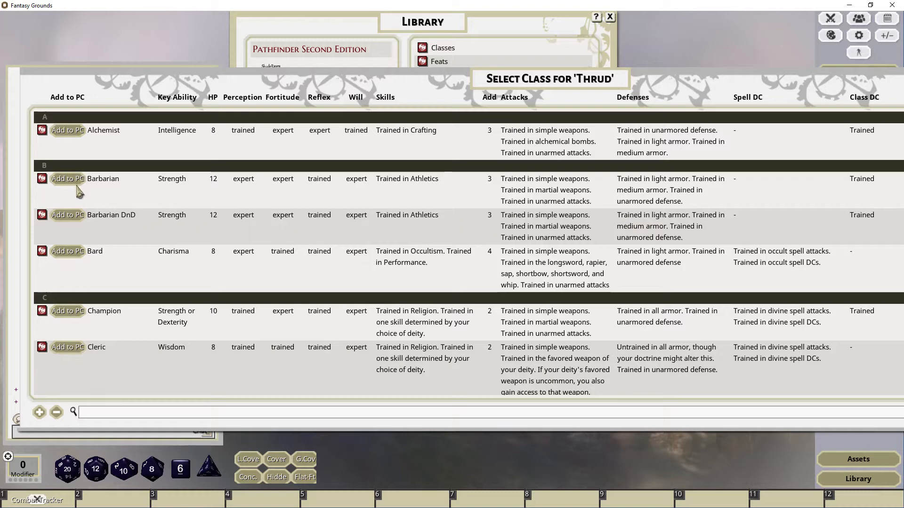
# - Examine the Barbarian DnD class record, including its advancement table, proficiencies and features by level
pyautogui.click(42, 215)
pyautogui.scroll(-8, 475, 284)
pyautogui.scroll(-15, 495, 288)
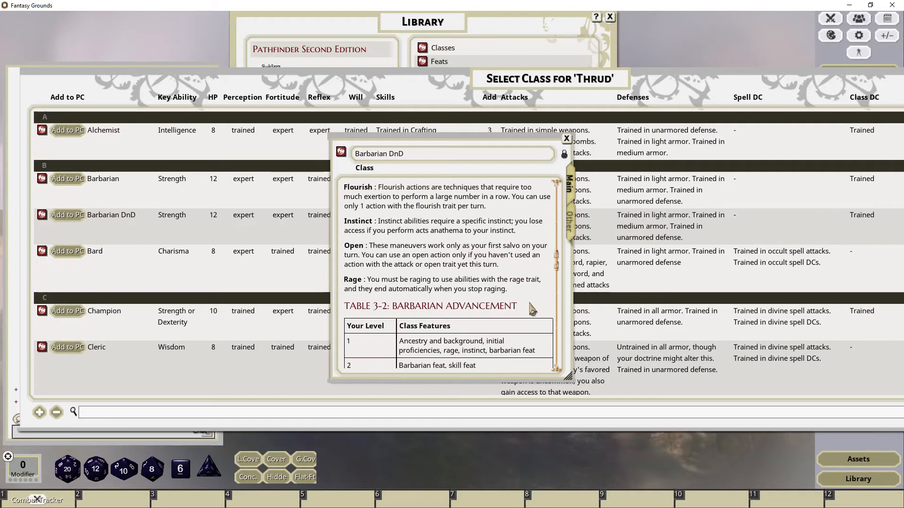
pyautogui.scroll(-5, 534, 306)
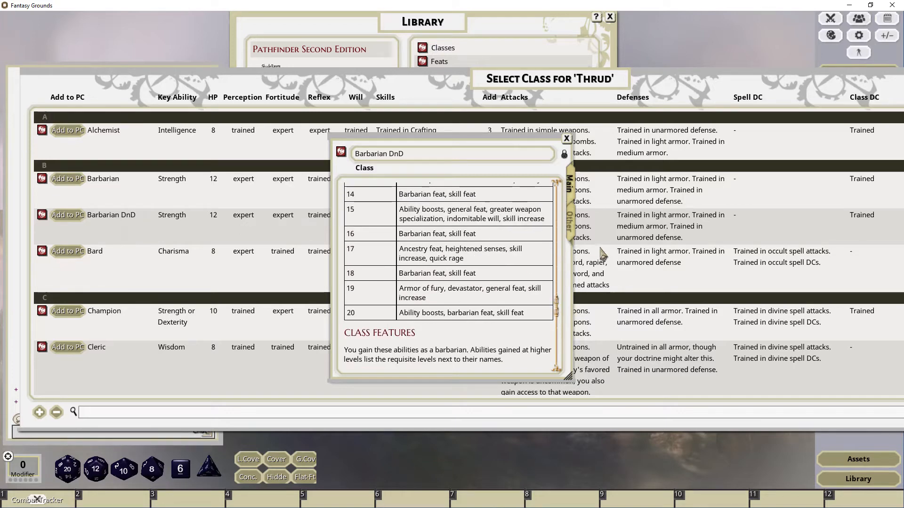
pyautogui.scroll(-2, 602, 255)
pyautogui.click(571, 225)
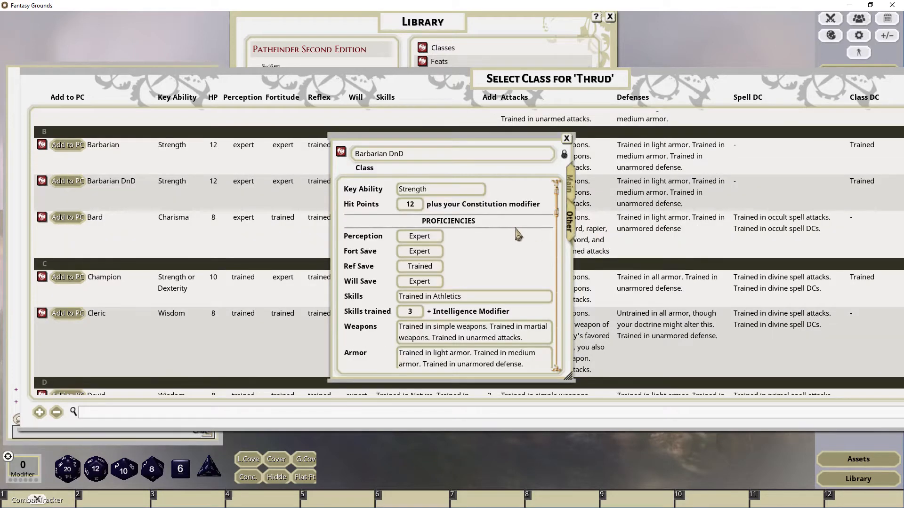
pyautogui.scroll(-10, 470, 221)
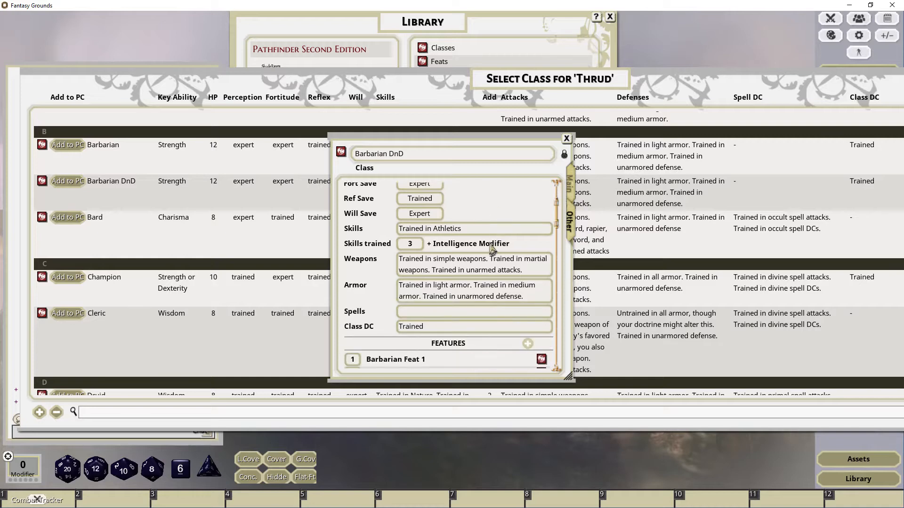
pyautogui.scroll(-3, 466, 228)
pyautogui.scroll(3, 468, 226)
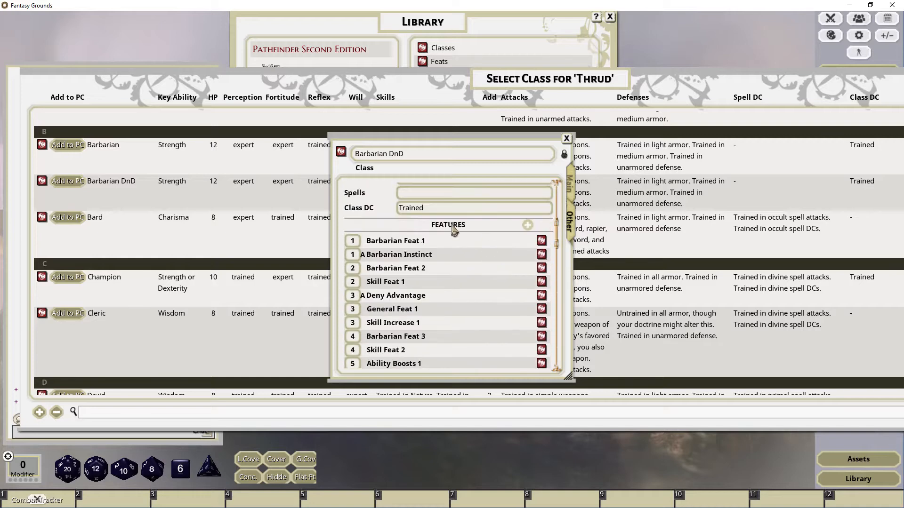
pyautogui.scroll(-2, 418, 268)
pyautogui.scroll(-10, 418, 269)
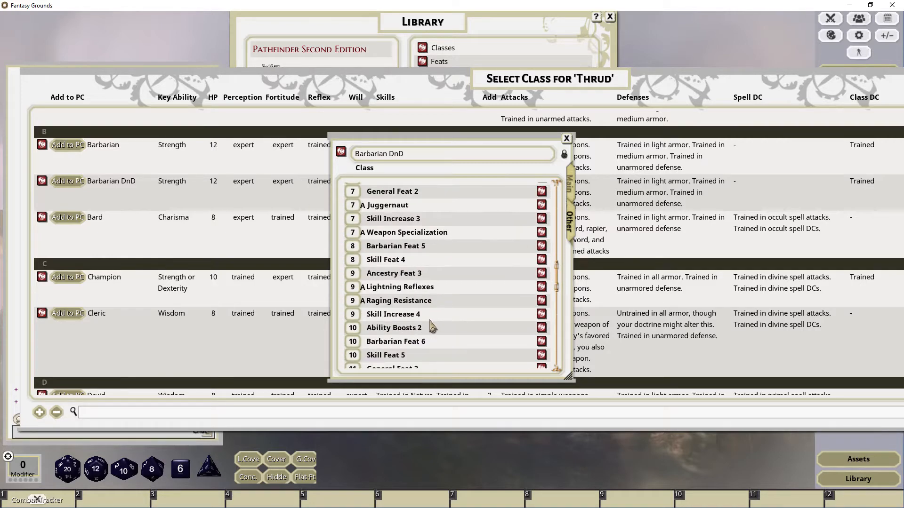
pyautogui.scroll(-3, 437, 313)
pyautogui.scroll(8, 433, 291)
pyautogui.scroll(-3, 470, 266)
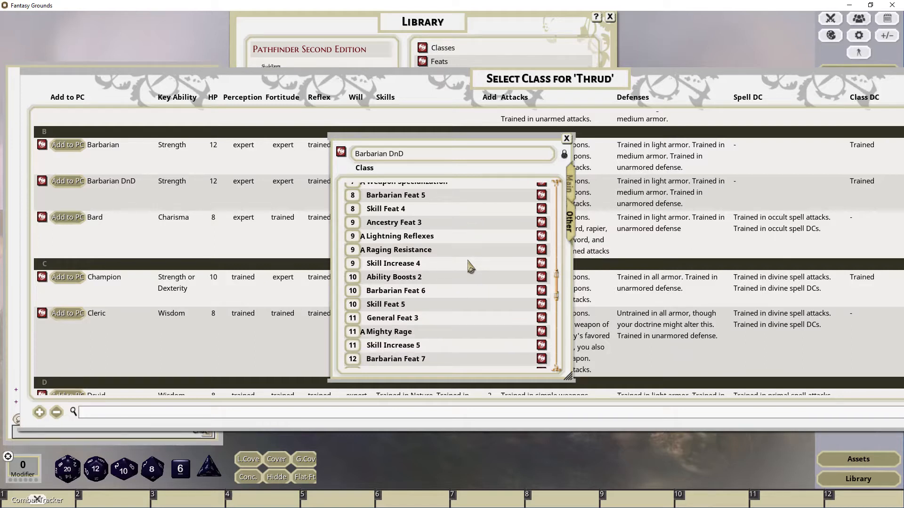
pyautogui.click(566, 139)
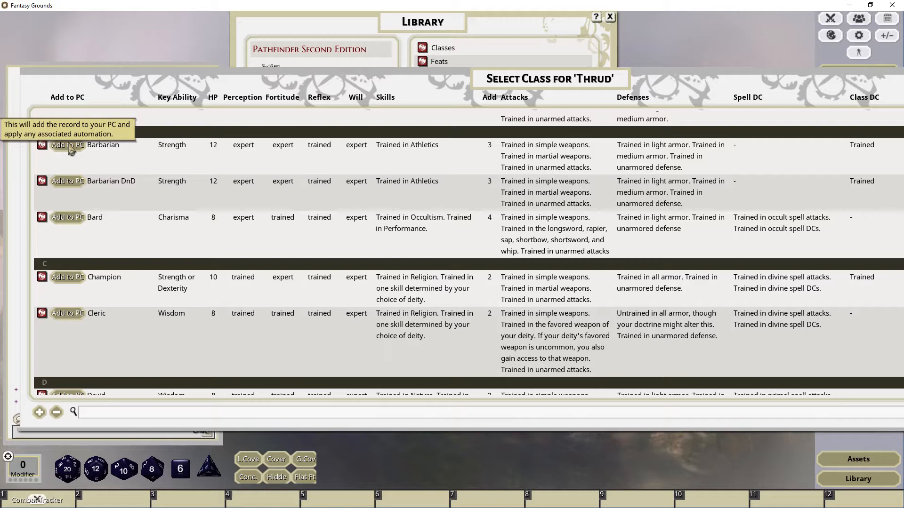
# - Add the Barbarian DnD class to Thrud and choose Dragon Instinct as the barbarian instinct
pyautogui.click(69, 182)
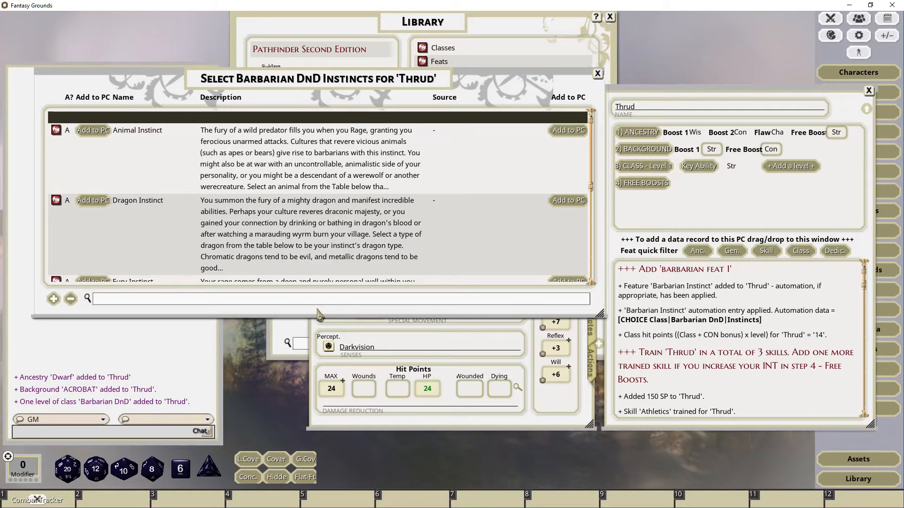
pyautogui.moveTo(318, 328); pyautogui.dragTo(323, 389)
pyautogui.scroll(-5, 346, 216)
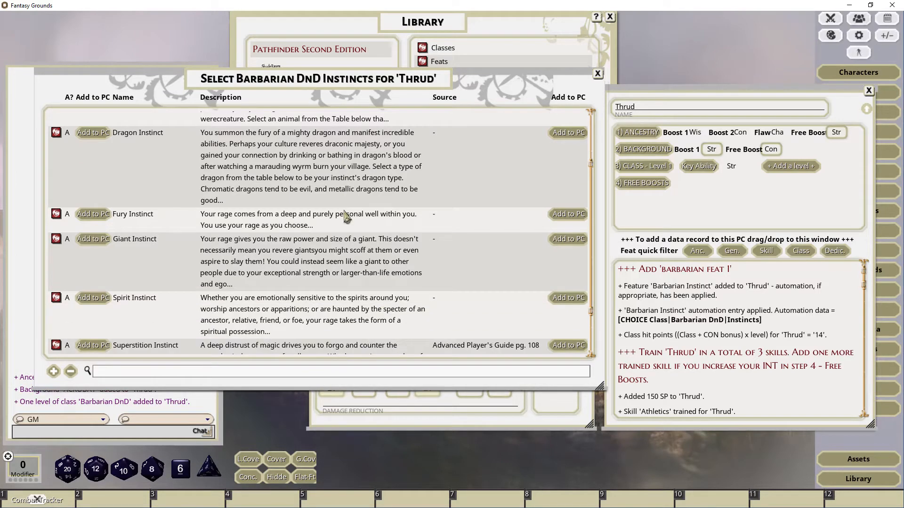
pyautogui.scroll(5, 346, 216)
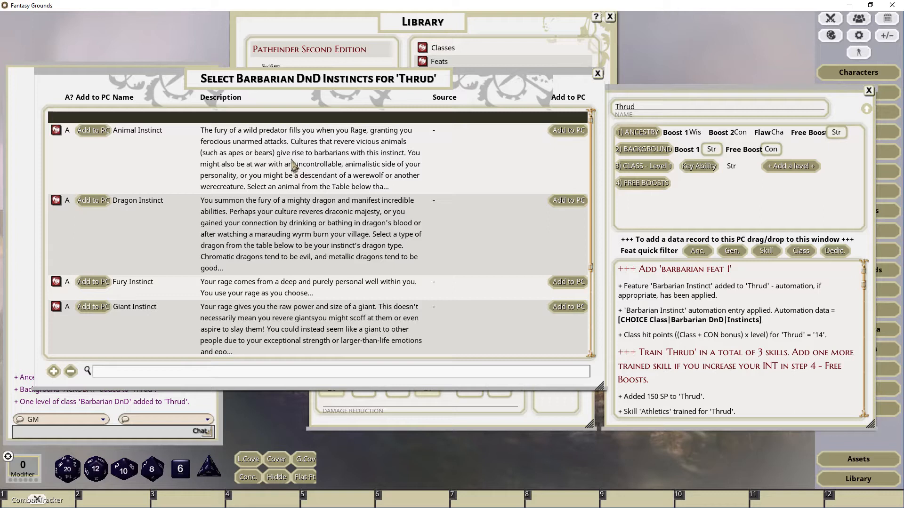
pyautogui.scroll(-5, 197, 170)
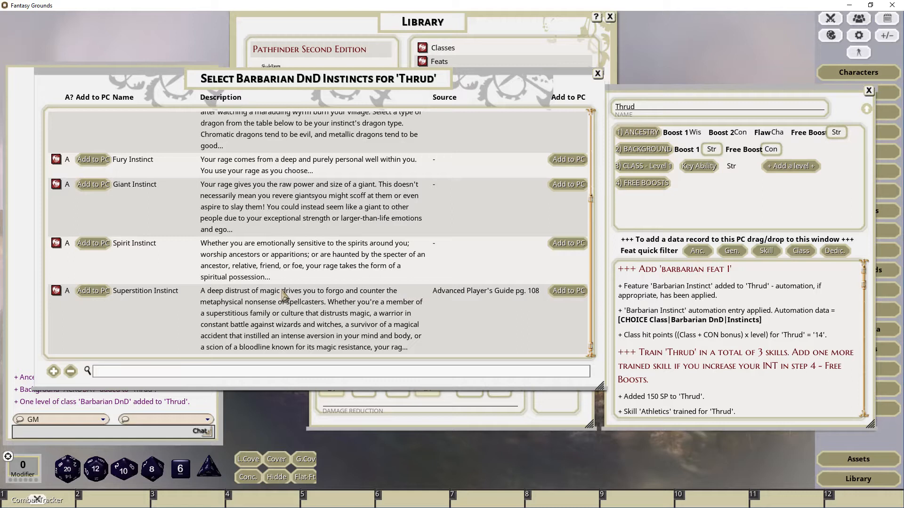
pyautogui.scroll(5, 284, 295)
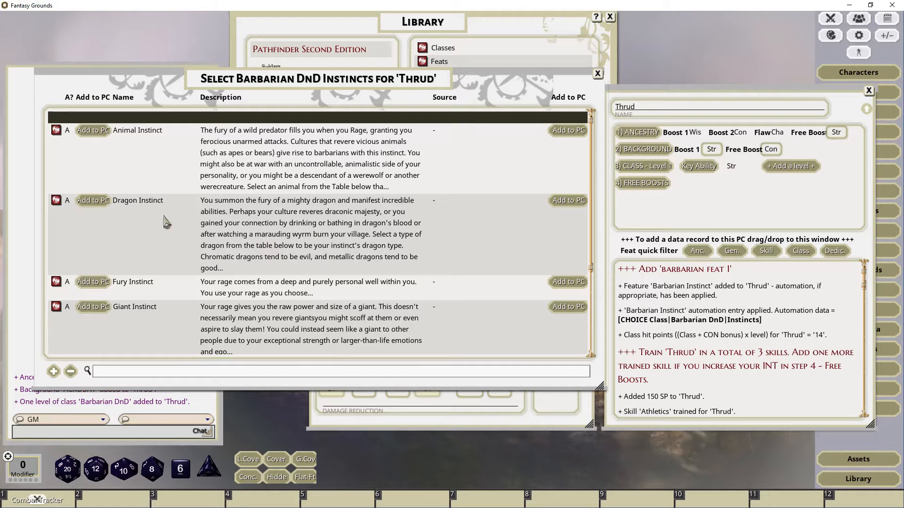
pyautogui.click(93, 201)
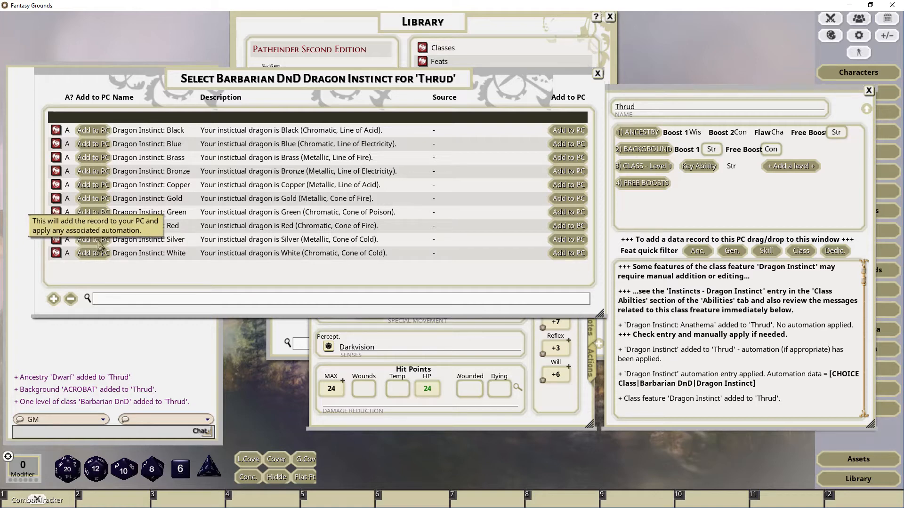
# - Examine the Dragon Instinct: Silver record, including its description and automation entries
pyautogui.click(55, 240)
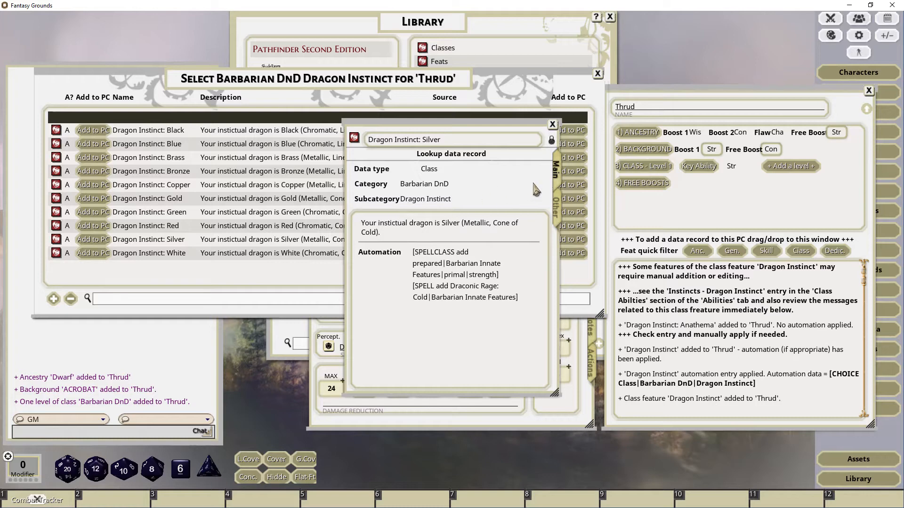
pyautogui.click(557, 210)
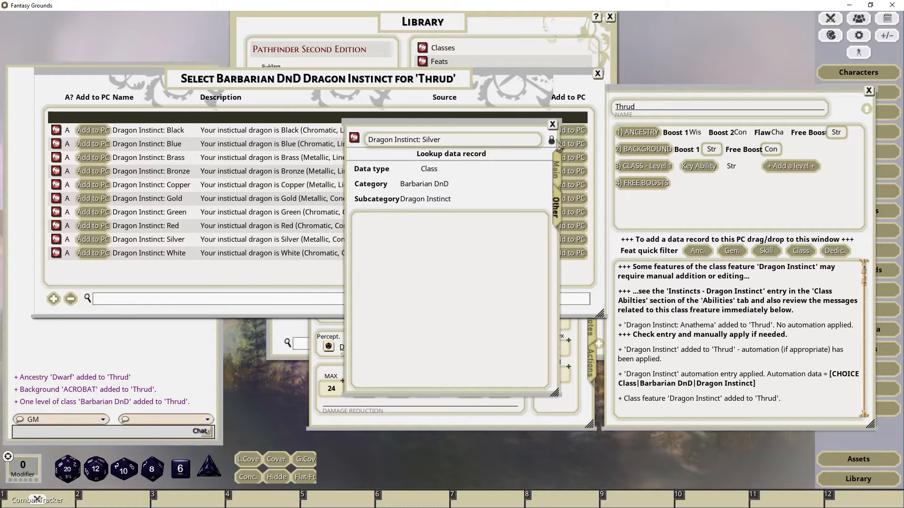
pyautogui.click(552, 124)
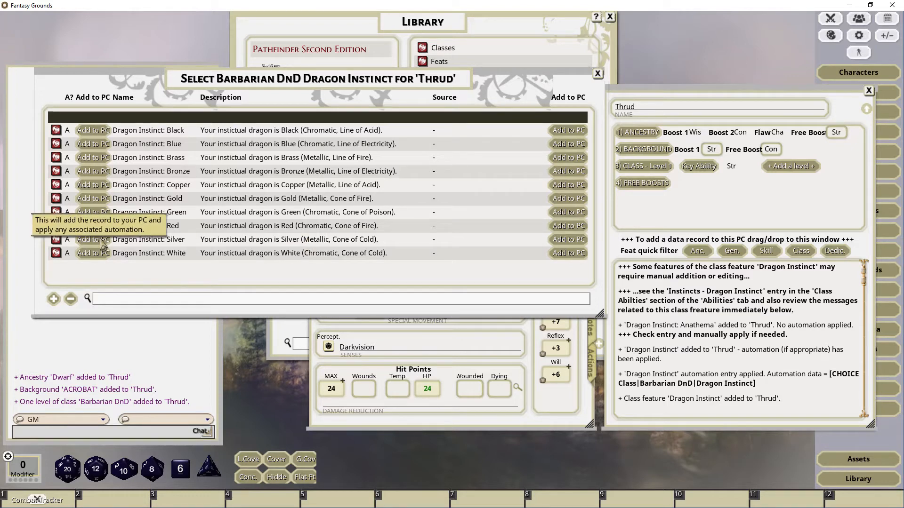
pyautogui.click(56, 239)
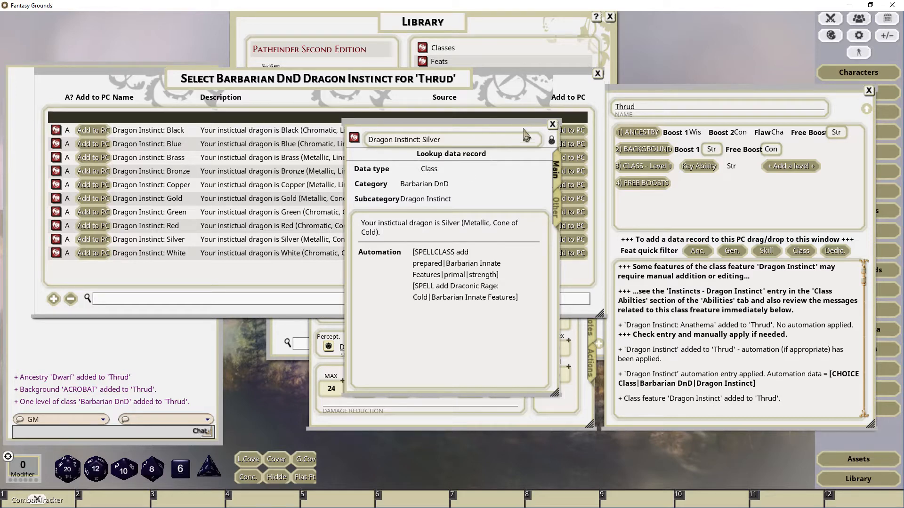
# - Close the Silver record and add Dragon Instinct: Silver to Thrud as the dragon type
pyautogui.click(552, 125)
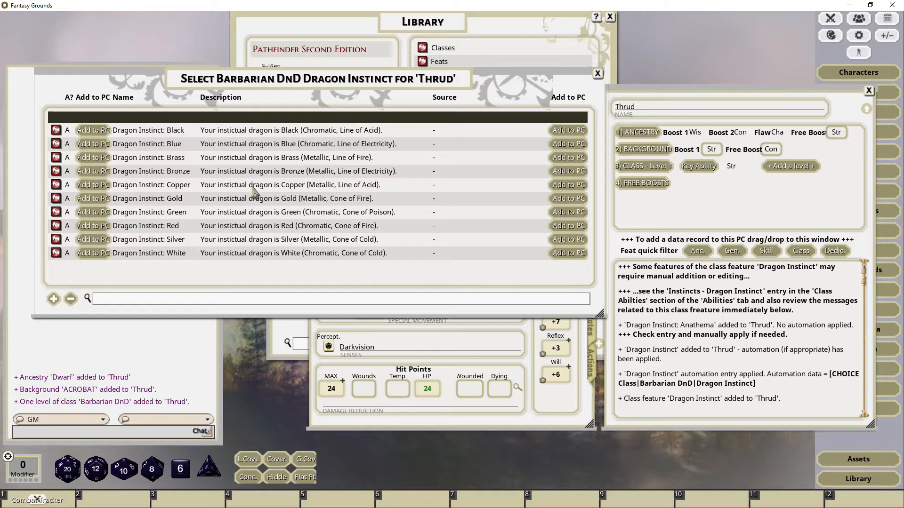
pyautogui.click(93, 241)
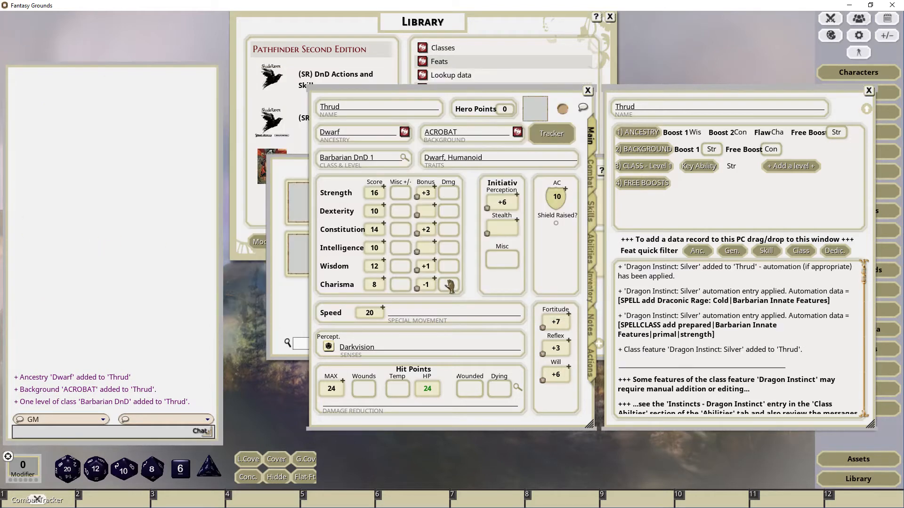
# - Set Thrud's action display to Actions and examine the Draconic Rage: Cold cantrip's effect and temporary healing settings
pyautogui.click(591, 364)
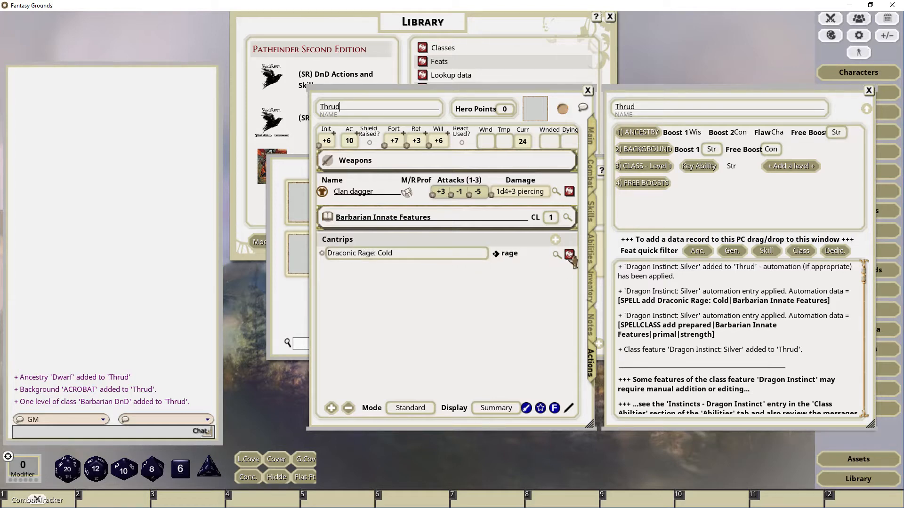
pyautogui.click(491, 414)
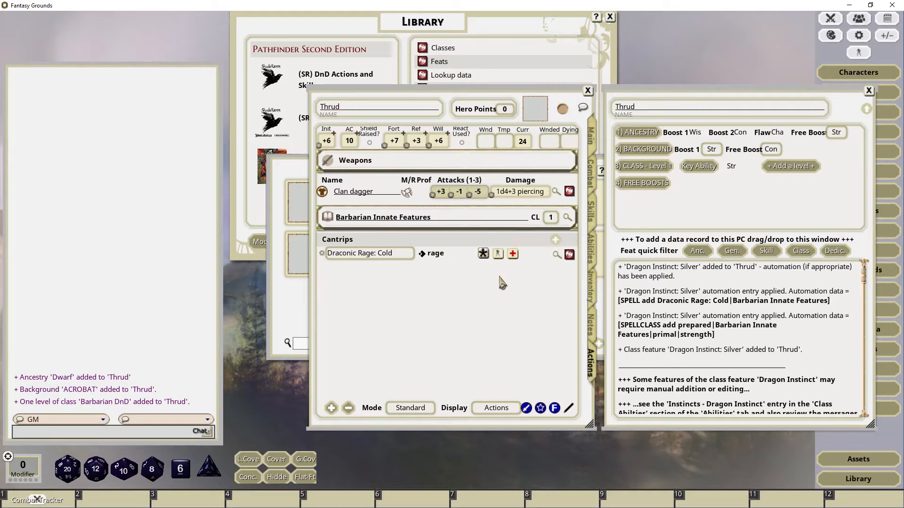
pyautogui.click(556, 256)
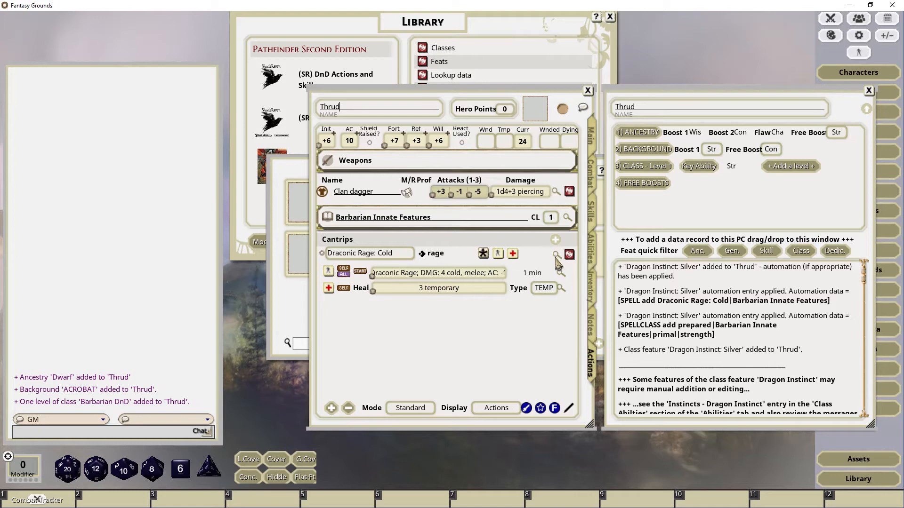
pyautogui.click(560, 288)
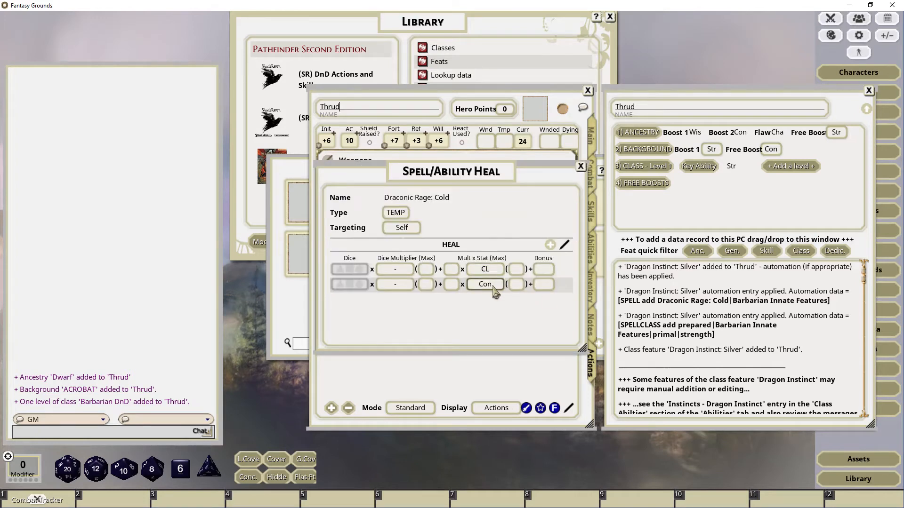
pyautogui.click(581, 167)
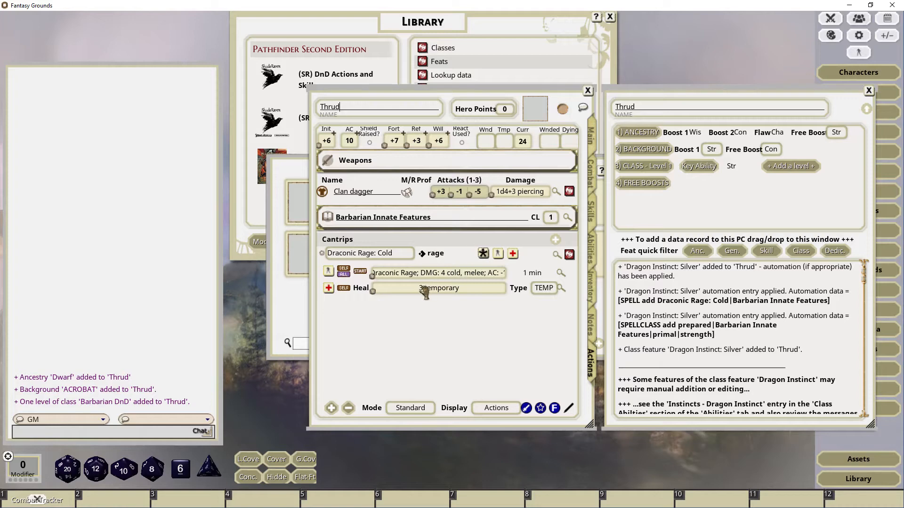
pyautogui.click(558, 256)
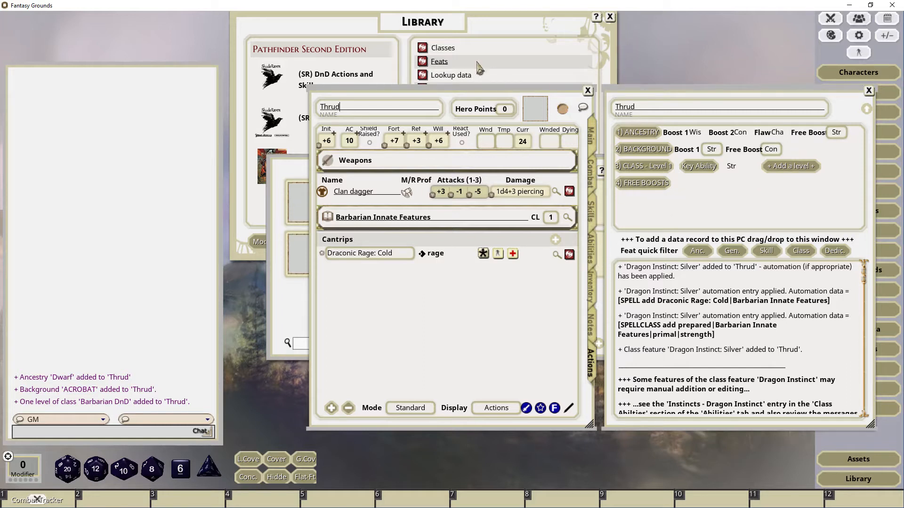
# - Examine the Barbarian Instinct feature of the Barbarian DnD class in the library, including its automation entry, and return to Thrud's sheet
pyautogui.click(422, 48)
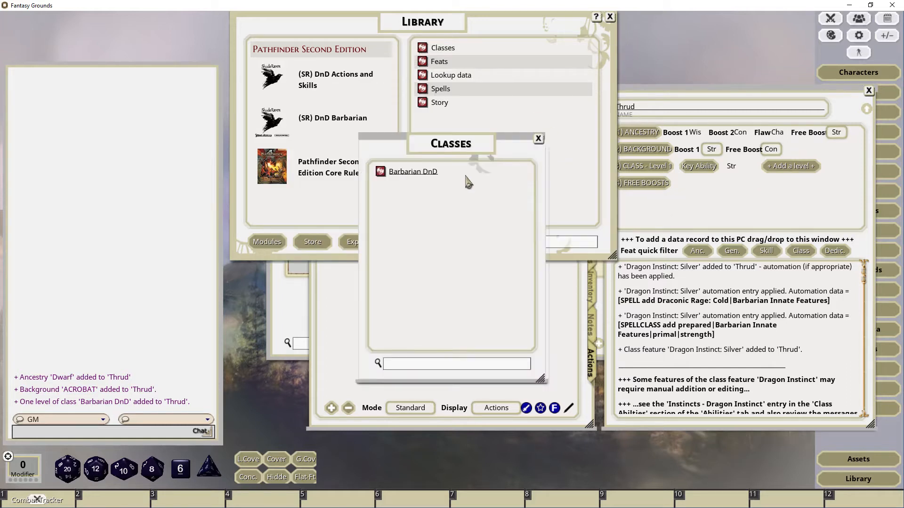
pyautogui.click(380, 171)
pyautogui.click(563, 215)
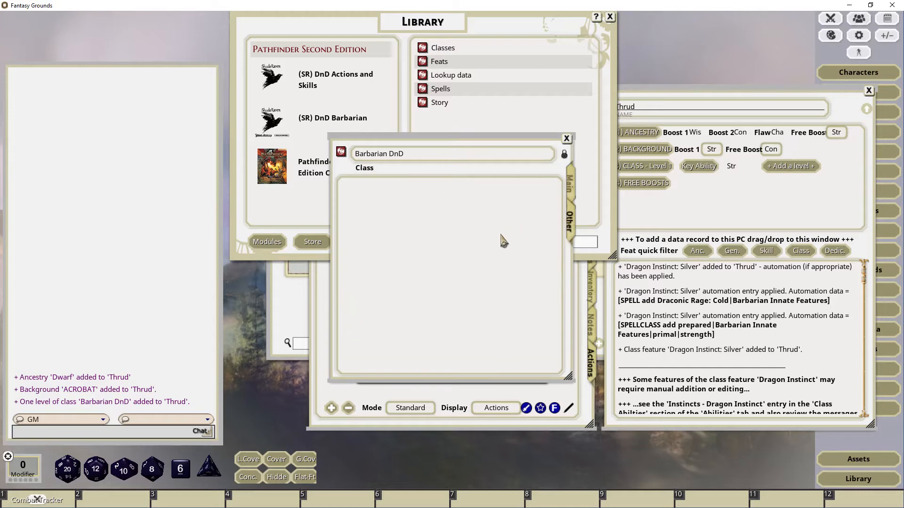
pyautogui.scroll(-6, 506, 241)
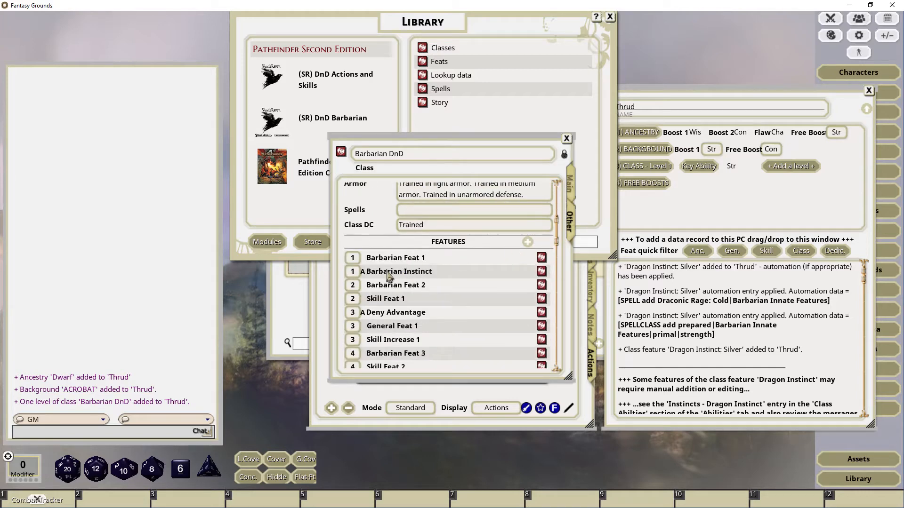
pyautogui.click(541, 272)
pyautogui.scroll(-5, 484, 279)
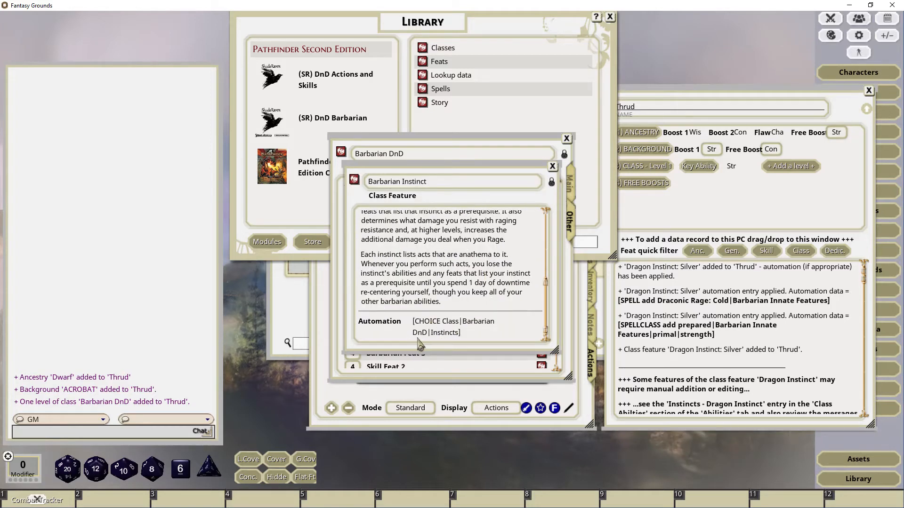
pyautogui.click(552, 166)
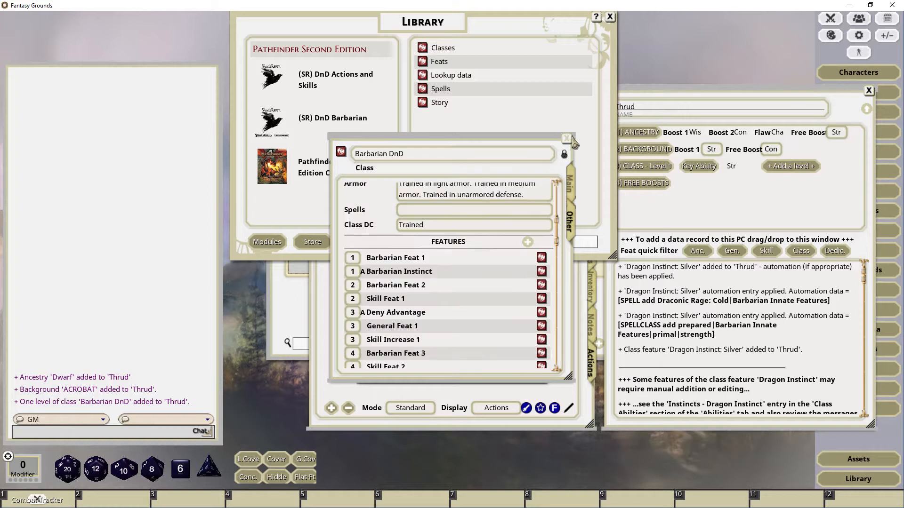
pyautogui.click(568, 139)
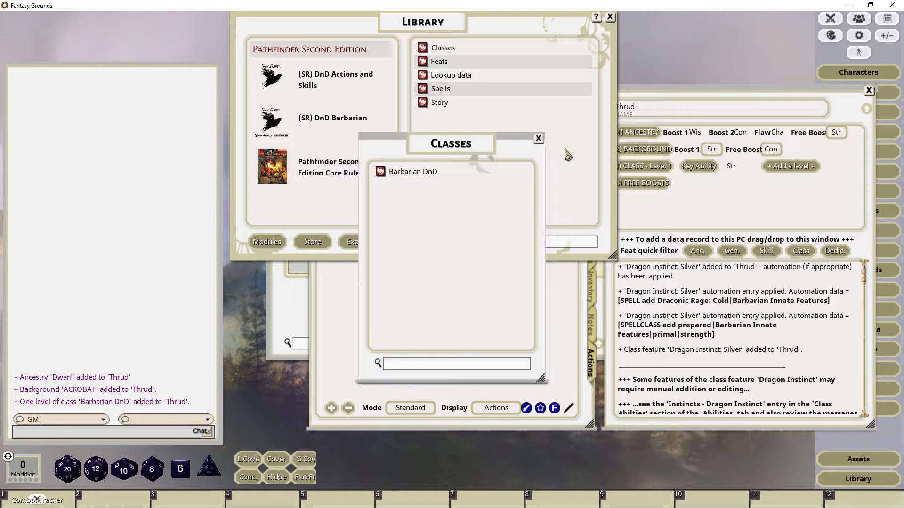
pyautogui.click(539, 138)
pyautogui.click(463, 328)
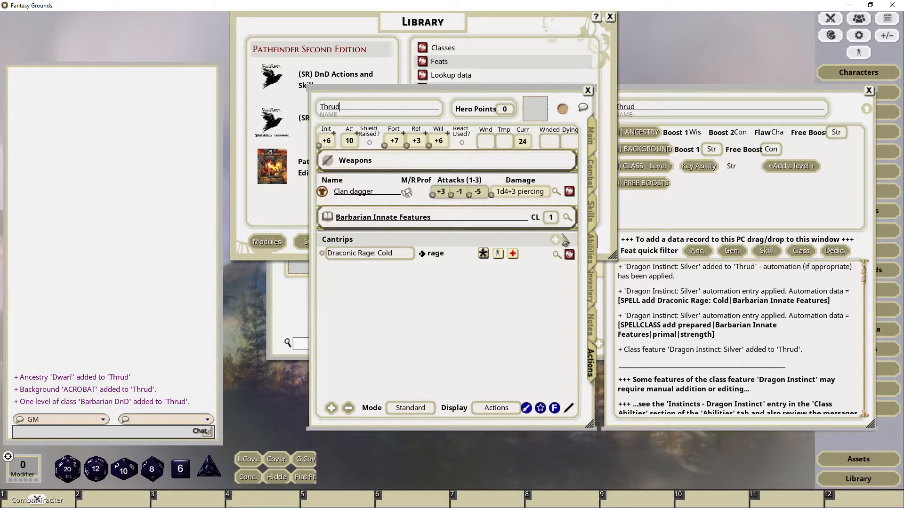
# - Examine the Silver, Anathema, Dragon Instinct and Barbarian Instinct entries among Thrud's class abilities, including their descriptions and automation data
pyautogui.click(592, 254)
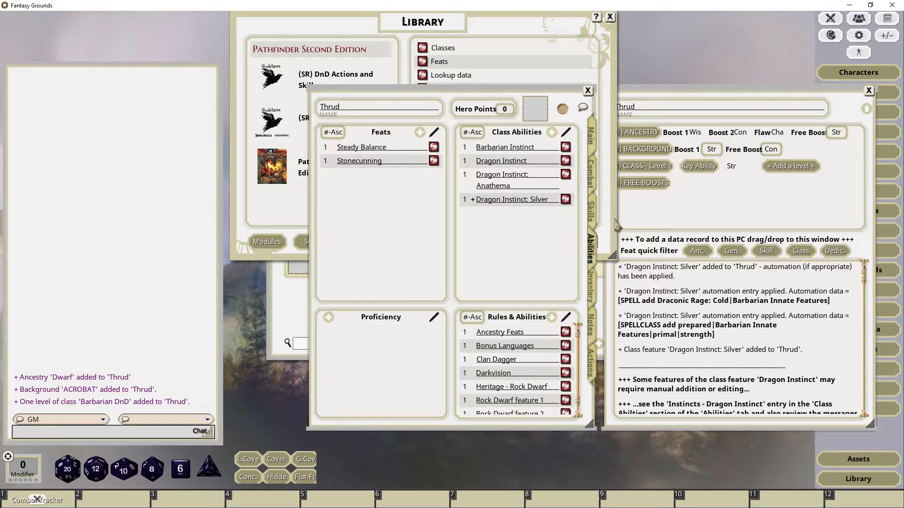
pyautogui.click(566, 199)
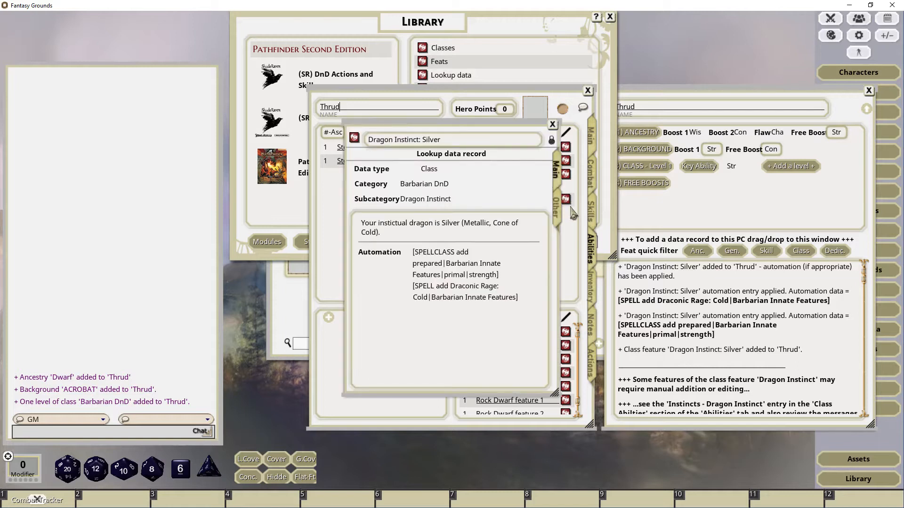
pyautogui.click(567, 162)
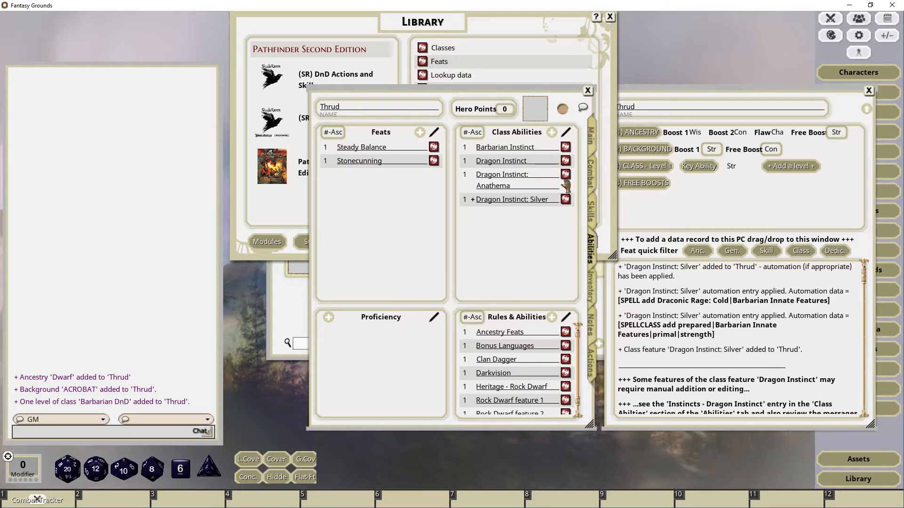
pyautogui.click(565, 175)
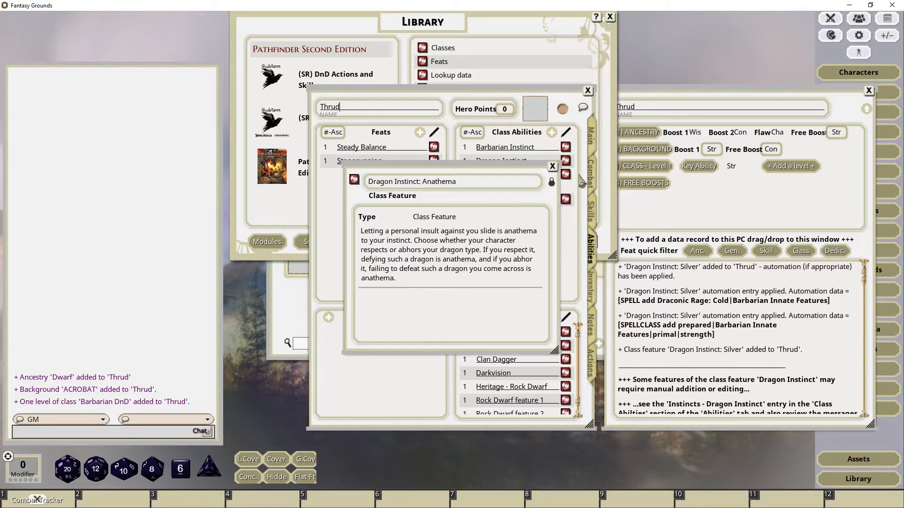
pyautogui.click(553, 166)
pyautogui.click(566, 161)
pyautogui.scroll(-3, 467, 283)
pyautogui.scroll(-10, 467, 282)
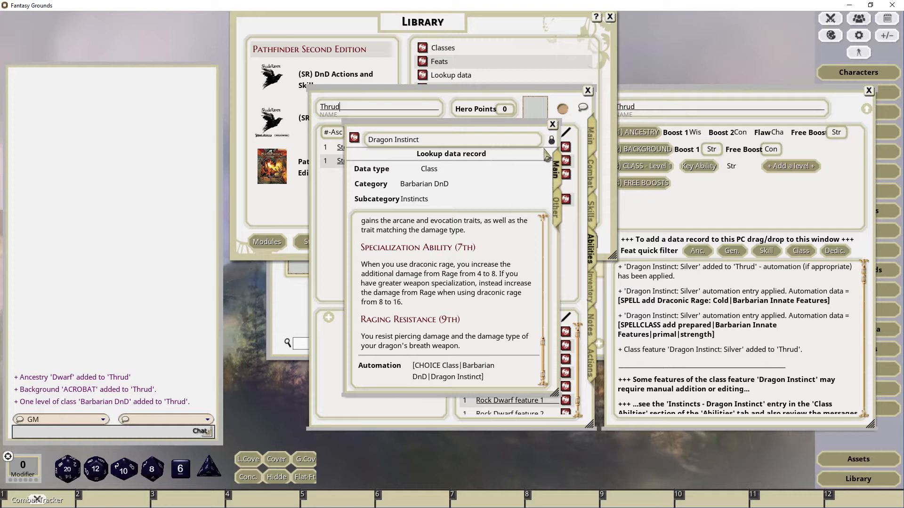
pyautogui.click(554, 125)
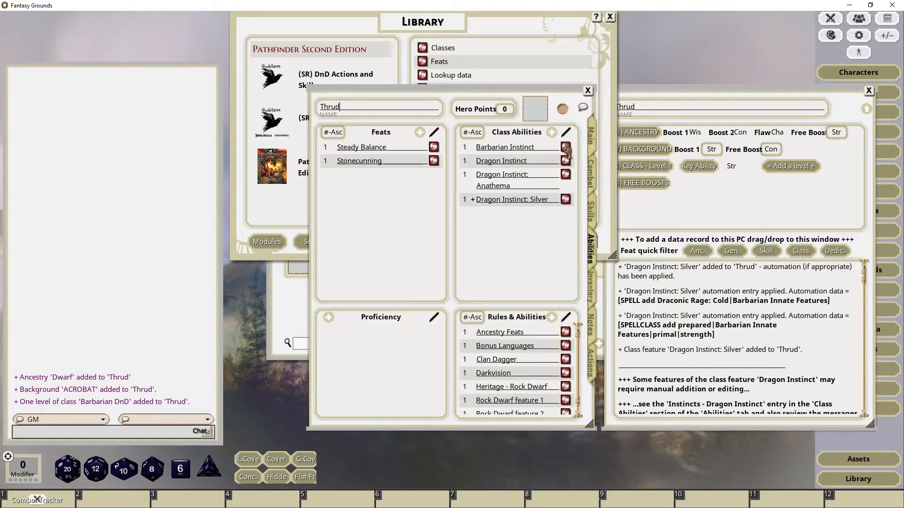
pyautogui.click(565, 148)
pyautogui.scroll(-5, 522, 243)
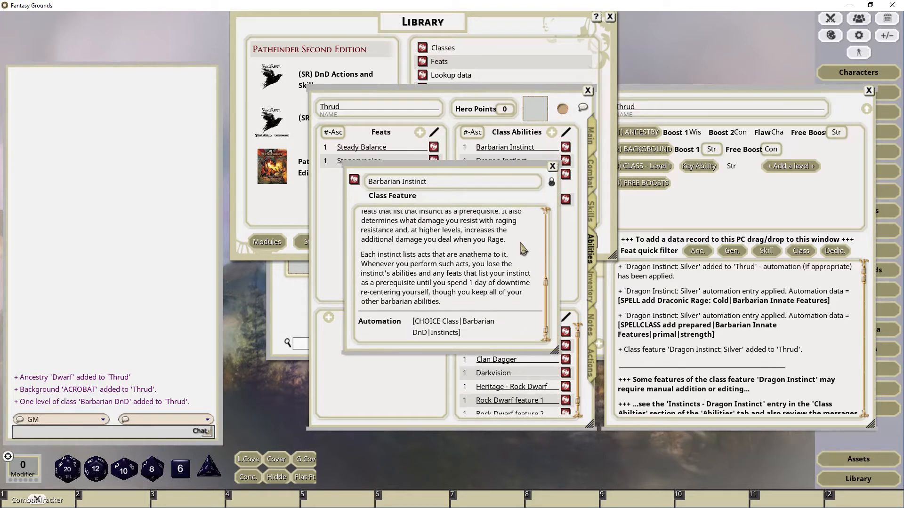
pyautogui.click(552, 167)
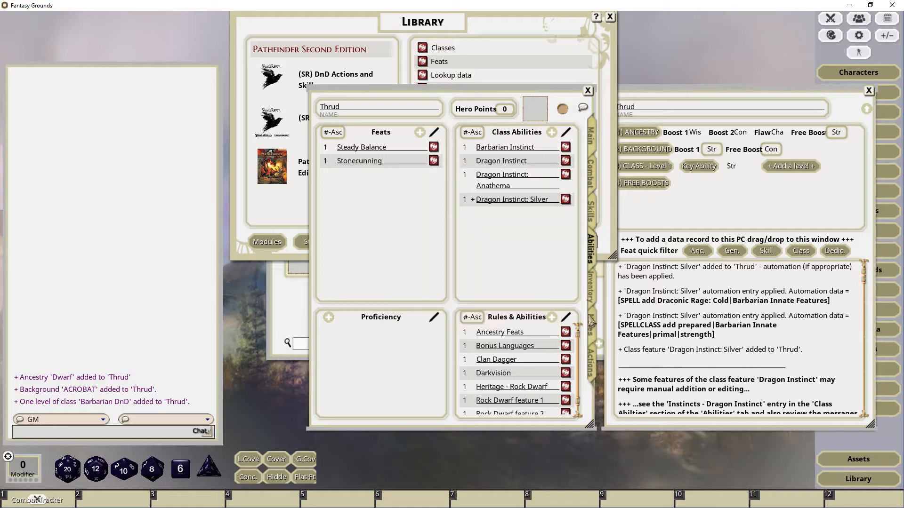
# - Assign Thrud's four free ability boosts to Strength, Dexterity, Constitution and Charisma, and accept the default class equipment kit
pyautogui.click(594, 368)
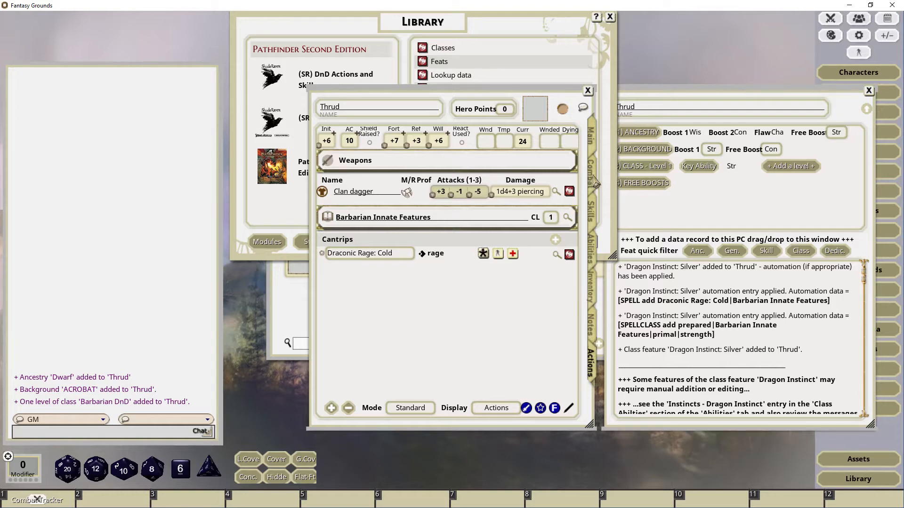
pyautogui.click(644, 185)
pyautogui.click(406, 237)
pyautogui.click(399, 251)
pyautogui.click(400, 265)
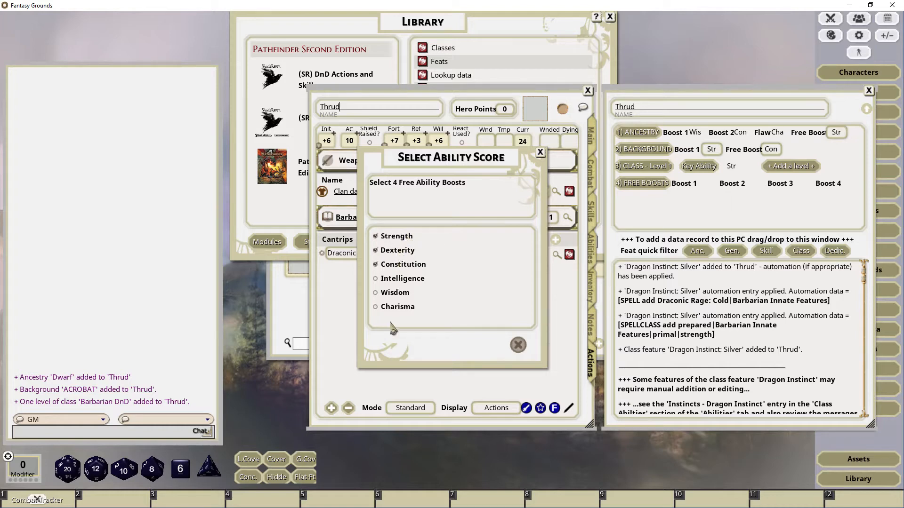
pyautogui.click(395, 307)
pyautogui.click(498, 345)
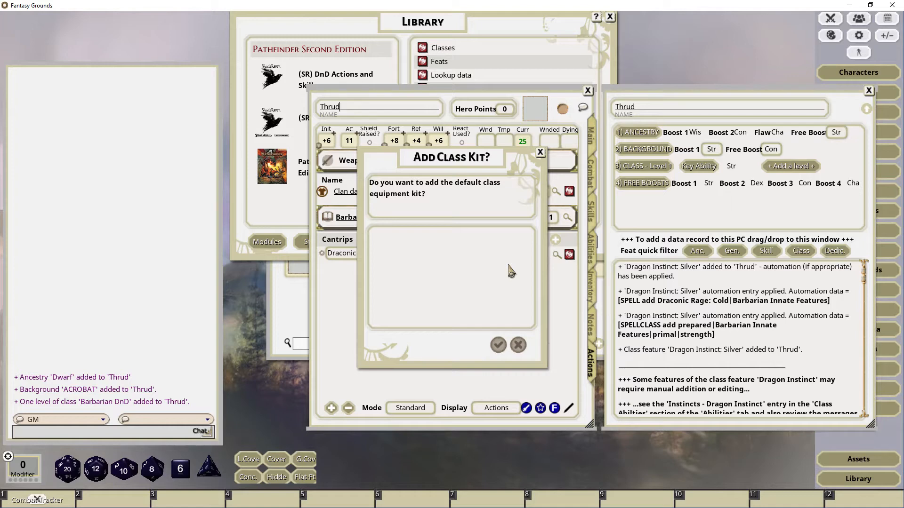
pyautogui.click(498, 346)
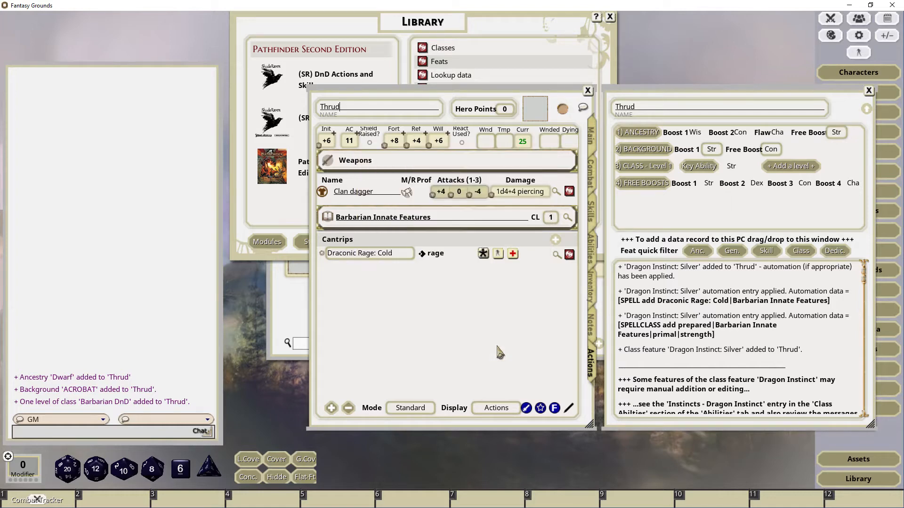
# - Check Thrud's inventory for the class kit, and review the character's notes, actions and abilities
pyautogui.click(590, 286)
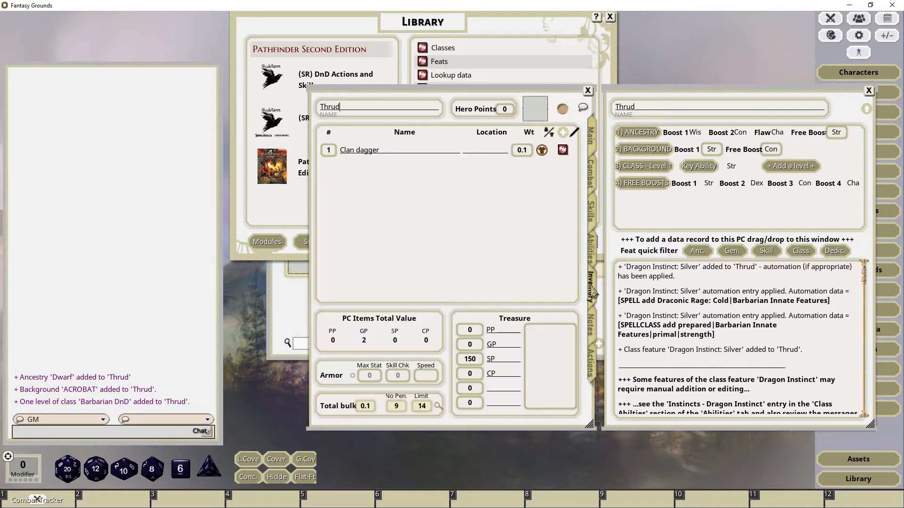
pyautogui.click(592, 366)
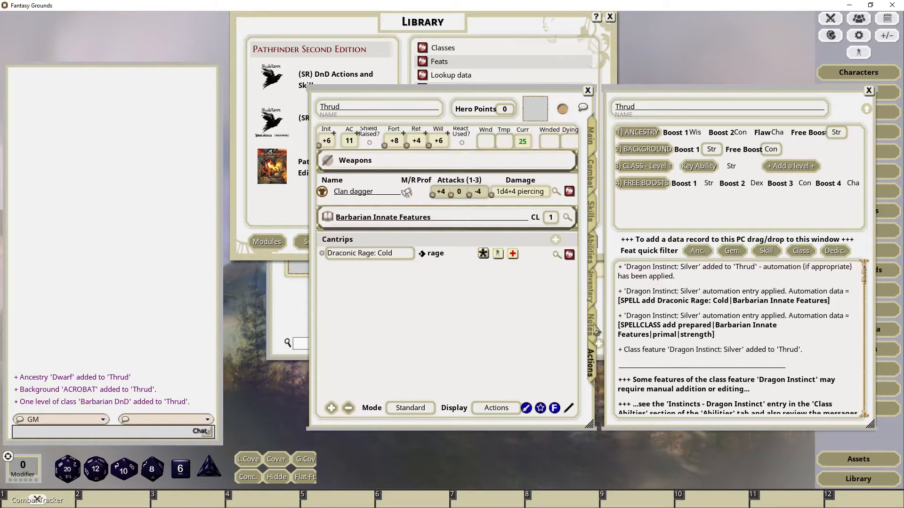
pyautogui.click(592, 295)
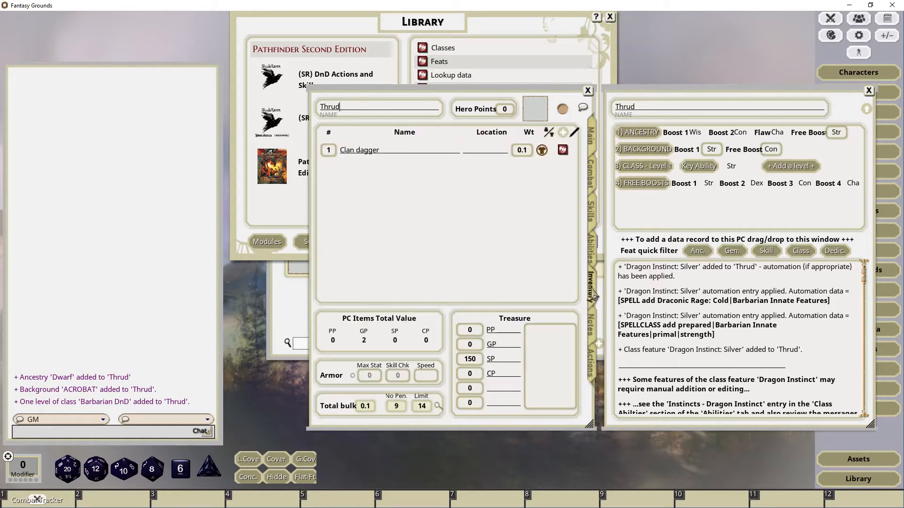
pyautogui.click(594, 329)
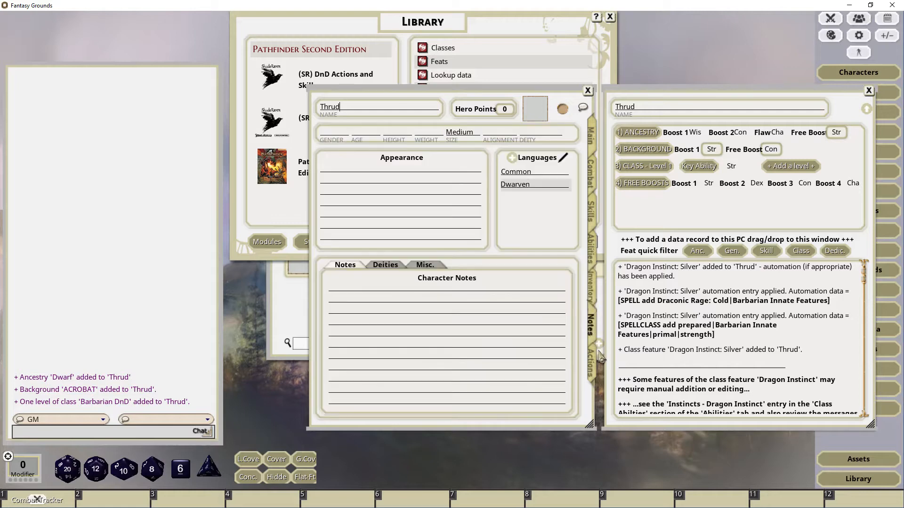
pyautogui.click(594, 361)
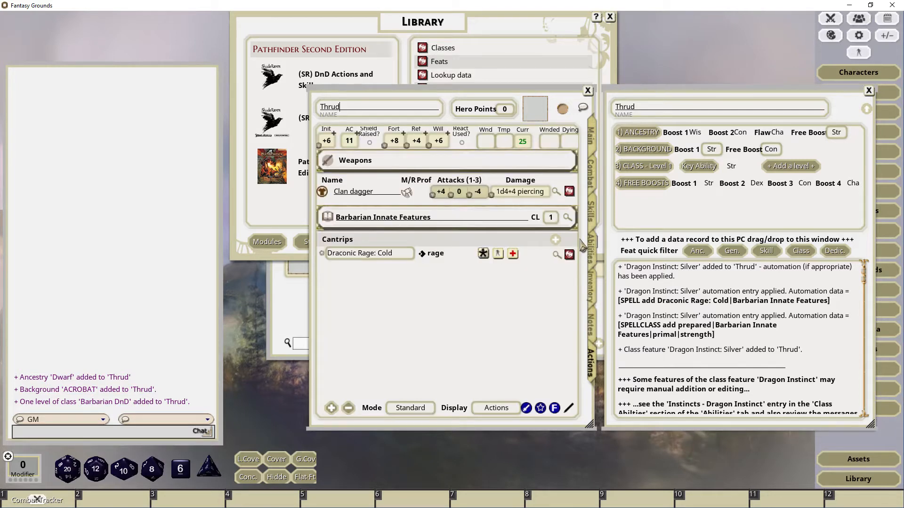
pyautogui.click(596, 261)
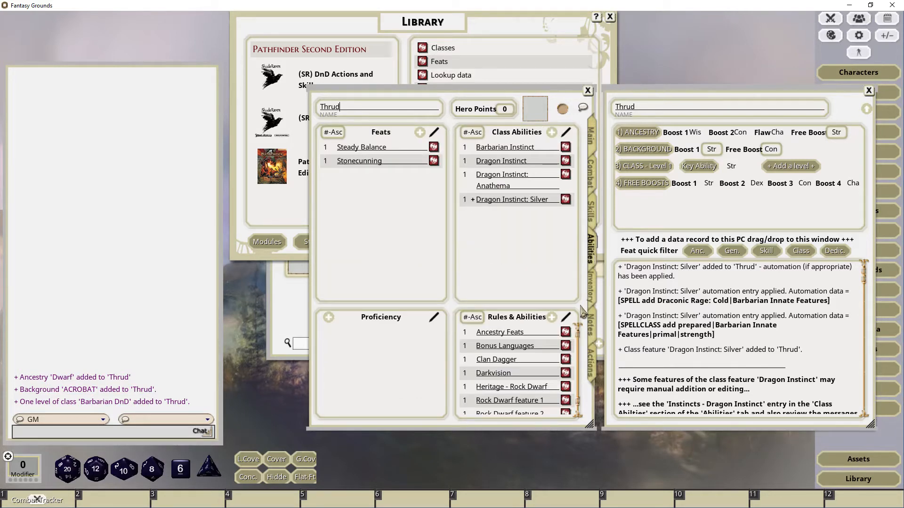
pyautogui.click(595, 367)
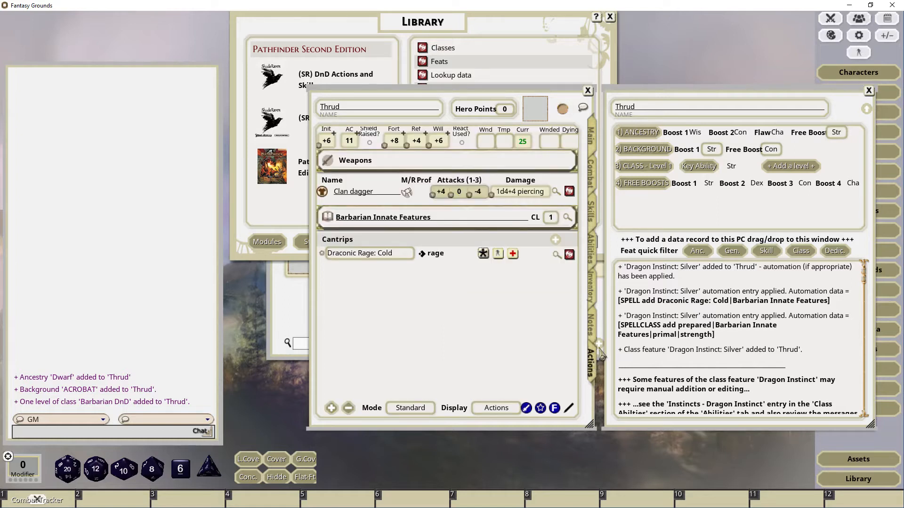
pyautogui.click(596, 255)
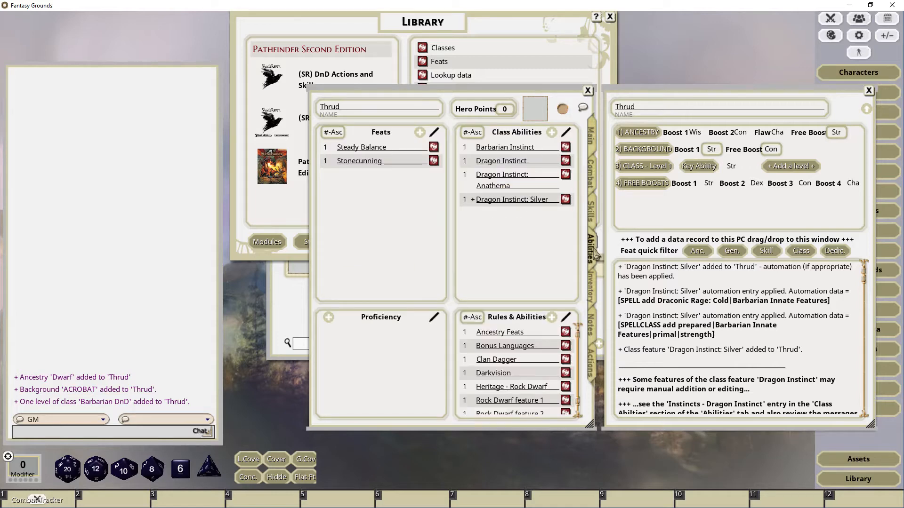
# - Review Thrud's inventory, actions and combat statistics, and check the ability scores on the character's main page
pyautogui.click(593, 294)
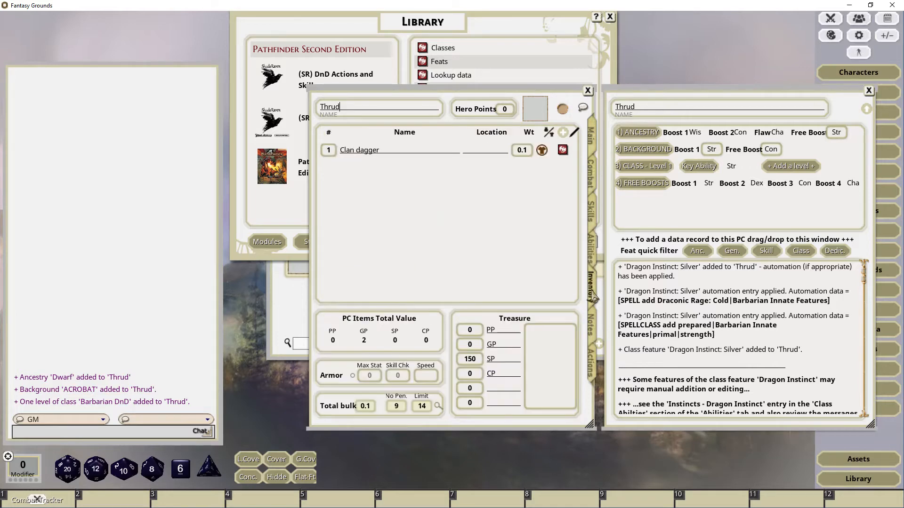
pyautogui.click(592, 370)
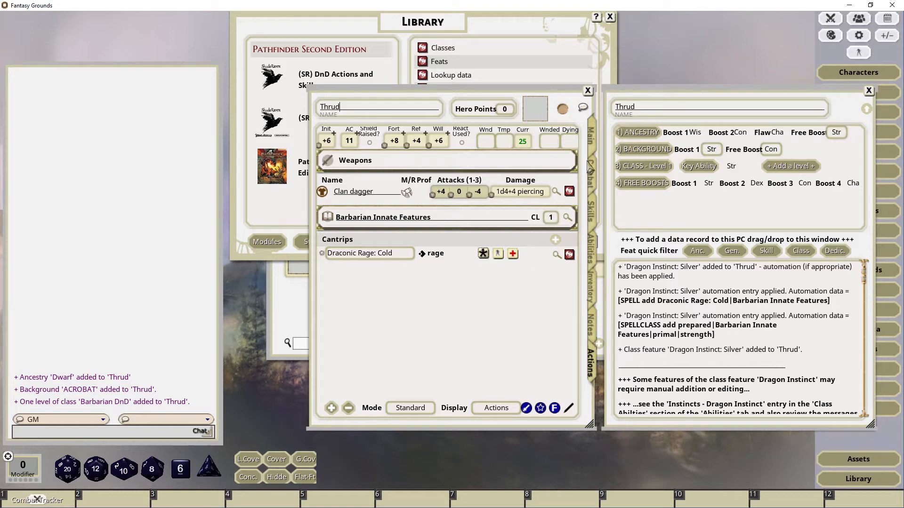
pyautogui.click(595, 145)
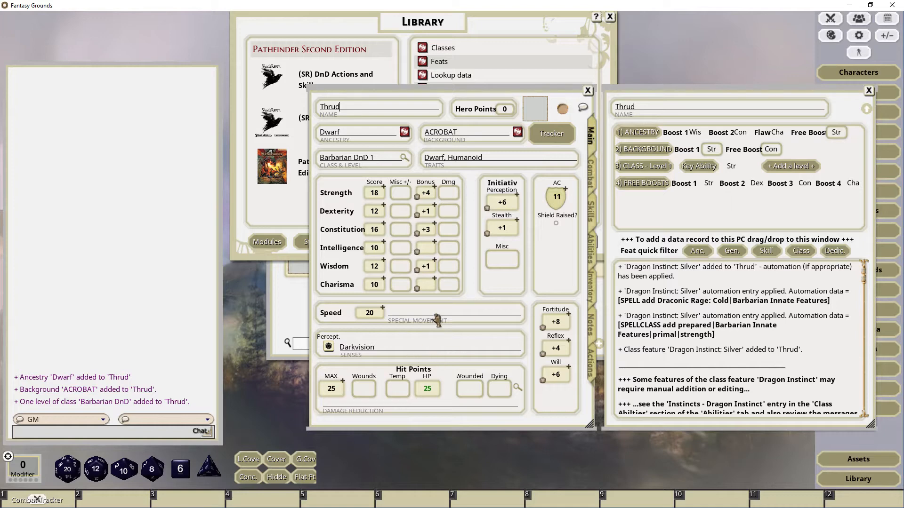
pyautogui.click(596, 290)
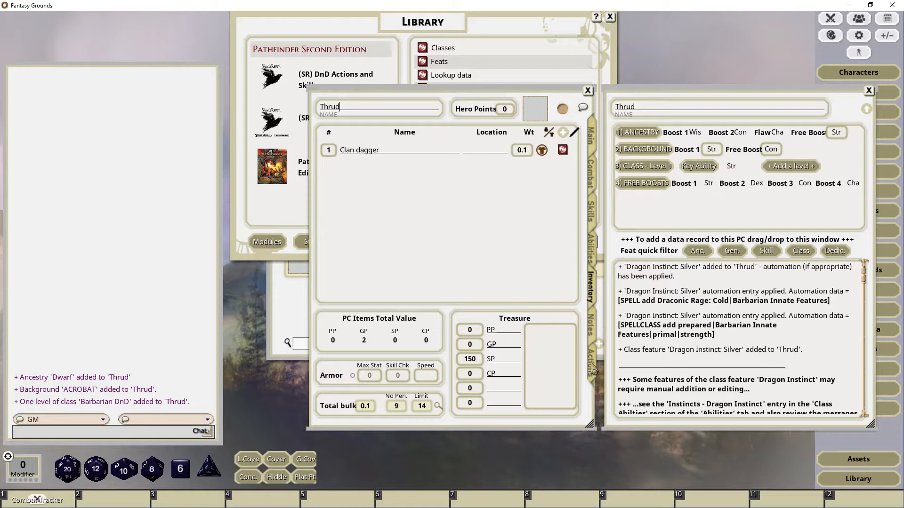
pyautogui.click(593, 369)
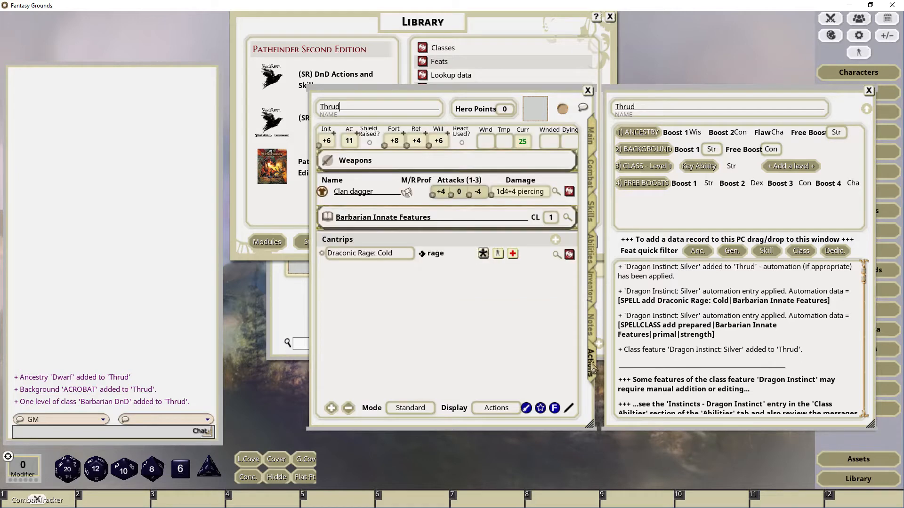
pyautogui.click(597, 187)
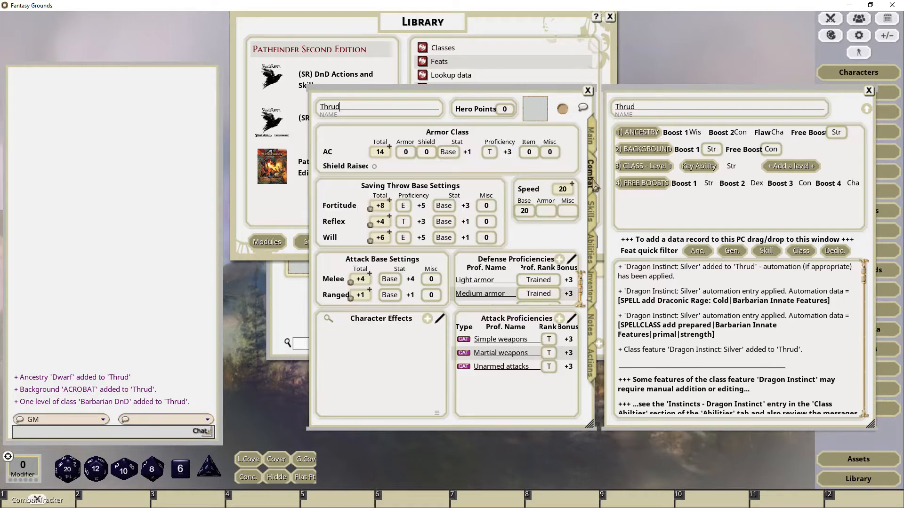
pyautogui.click(596, 142)
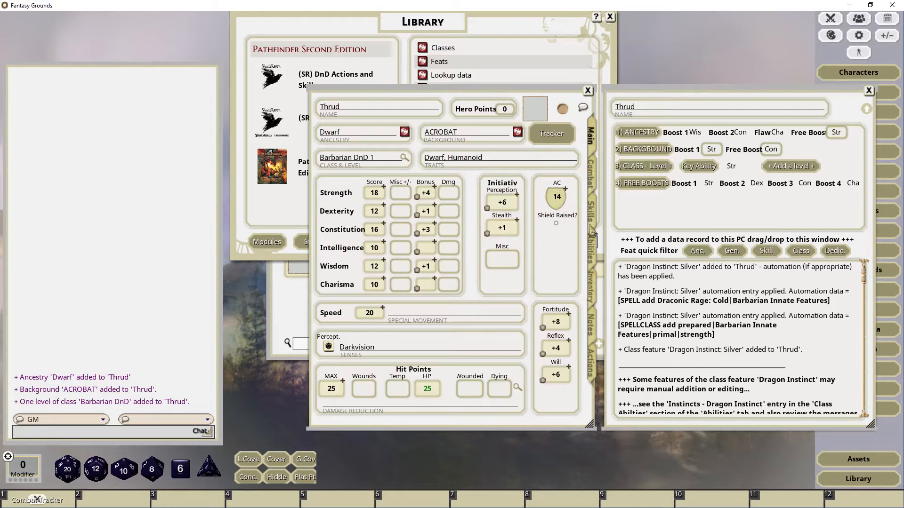
# - Review the character creation log for outstanding choices, and train Thrud in Intimidation, Stealth and Thievery
pyautogui.scroll(-3, 713, 346)
pyautogui.scroll(-5, 714, 346)
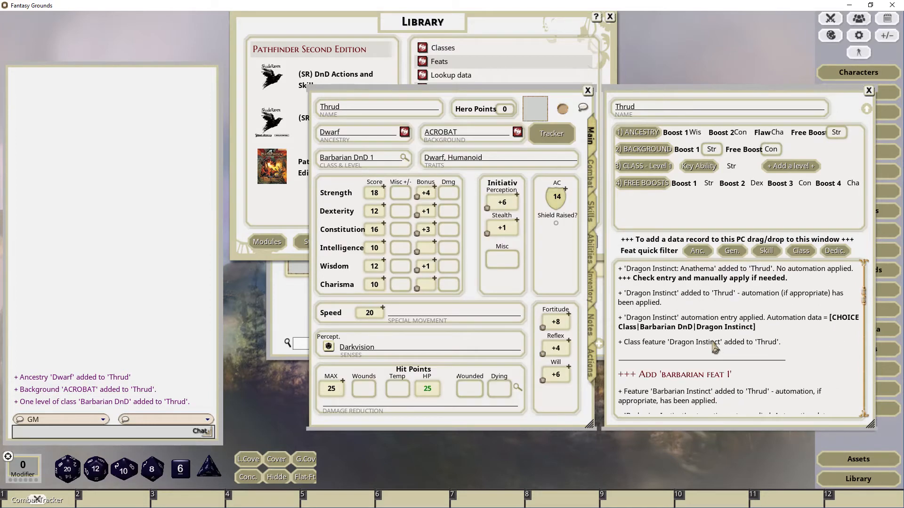
pyautogui.scroll(-5, 721, 367)
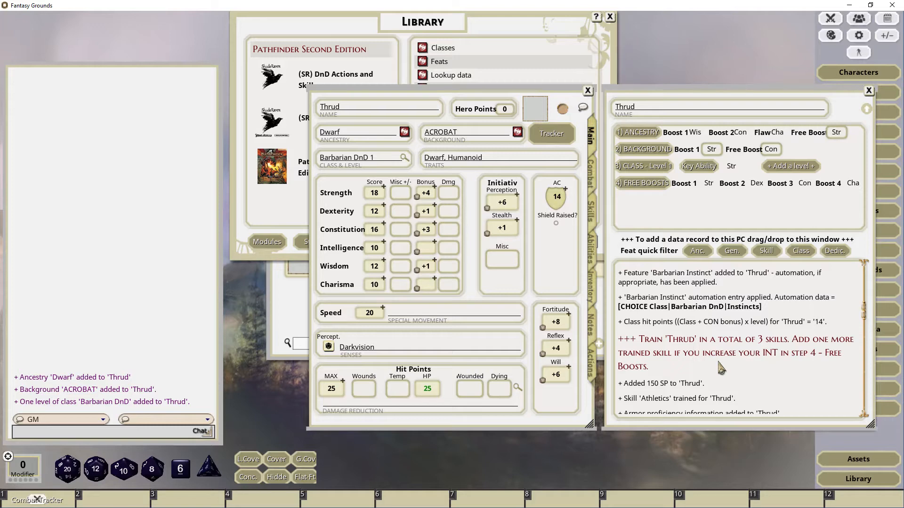
pyautogui.scroll(-12, 744, 354)
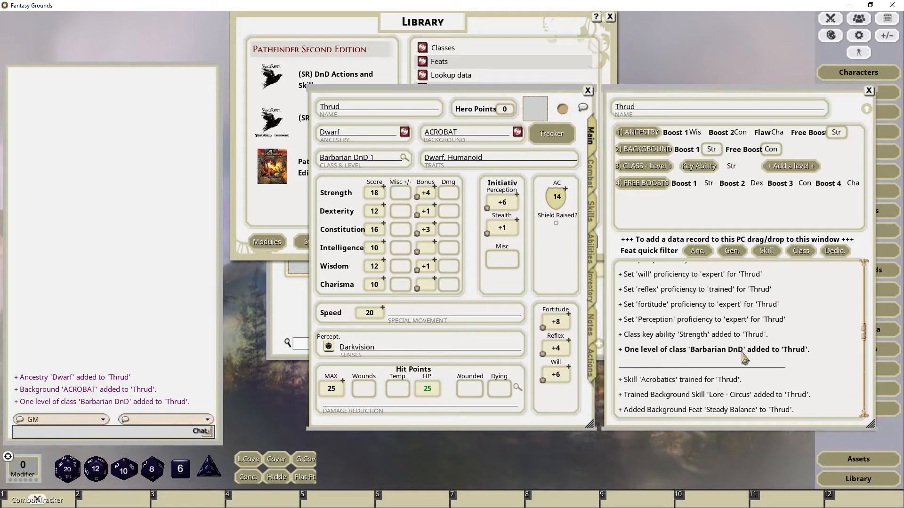
pyautogui.scroll(10, 730, 337)
pyautogui.scroll(3, 714, 315)
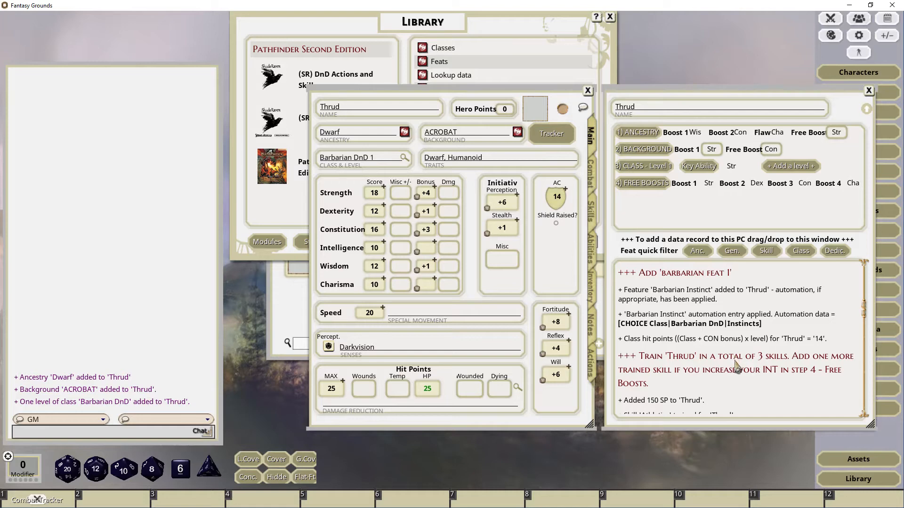
pyautogui.scroll(1, 725, 303)
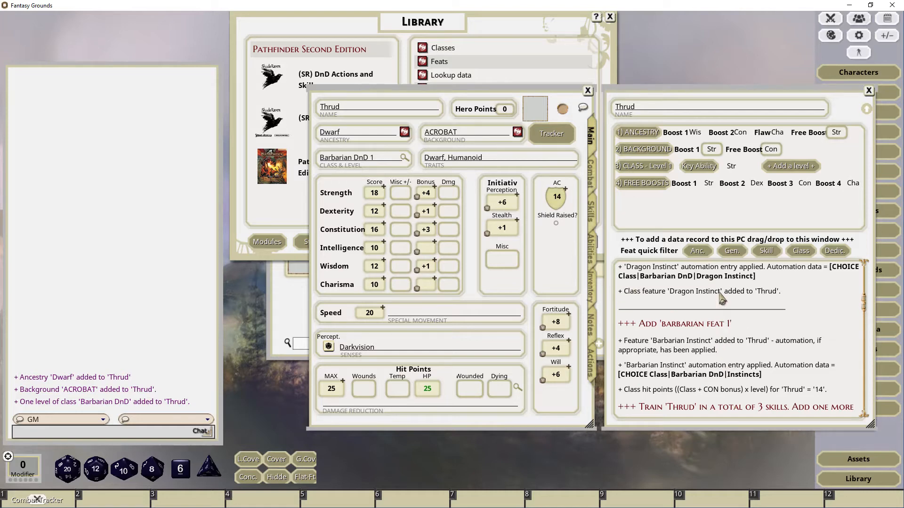
pyautogui.click(591, 214)
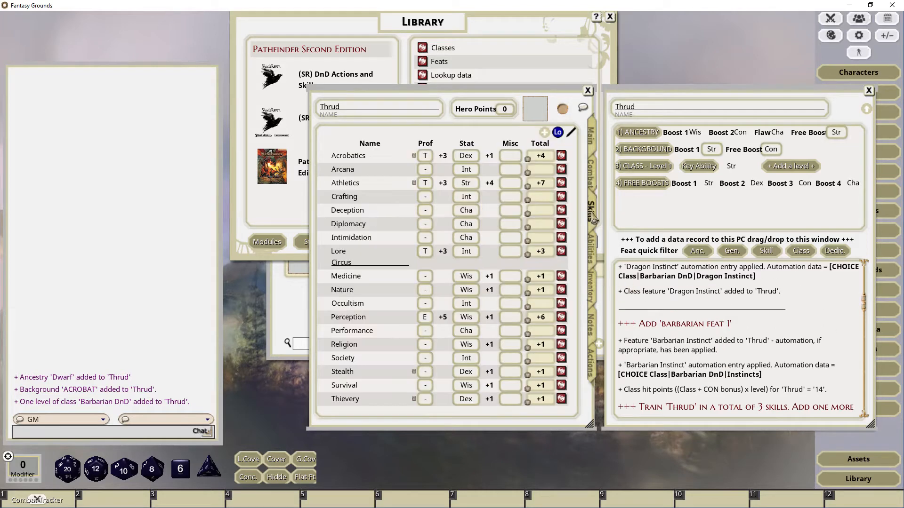
pyautogui.click(426, 238)
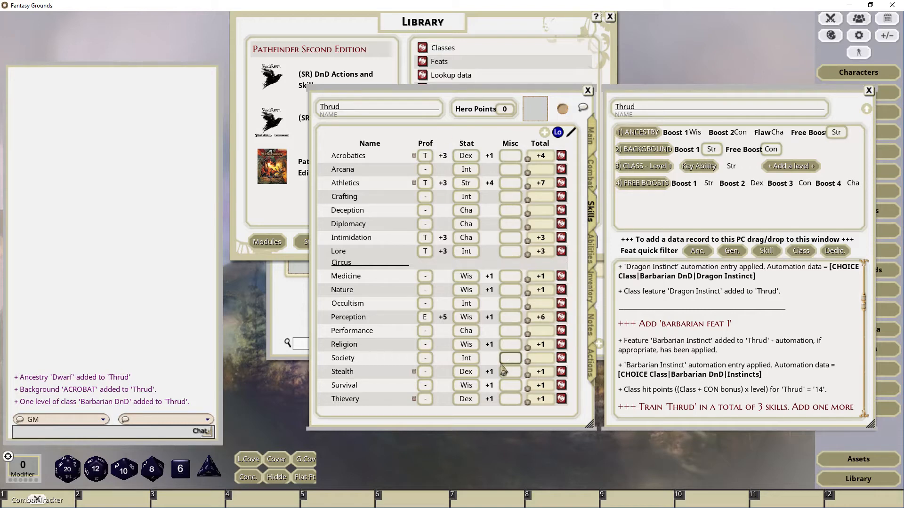
pyautogui.click(426, 372)
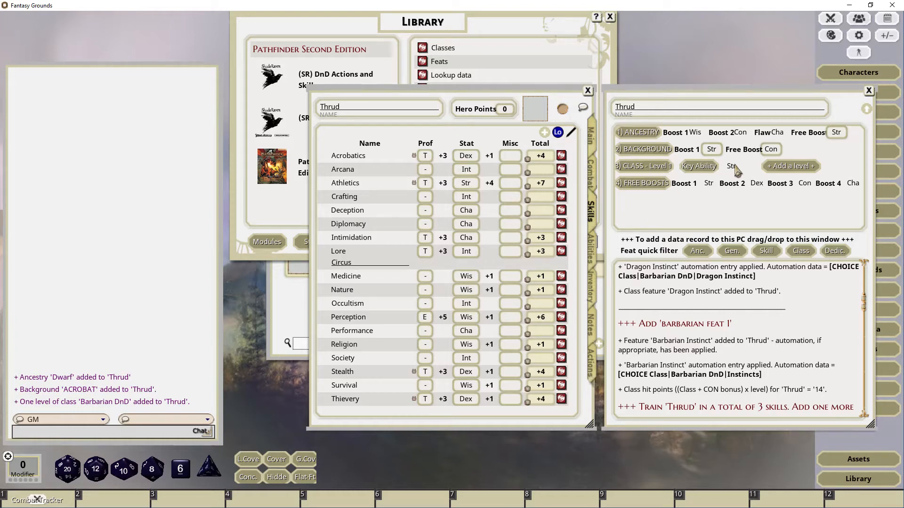
# - Examine the automated Moment of Clarity entry and the Adrenaline Rush feat among the level 1 class feats available to Thrud
pyautogui.click(800, 251)
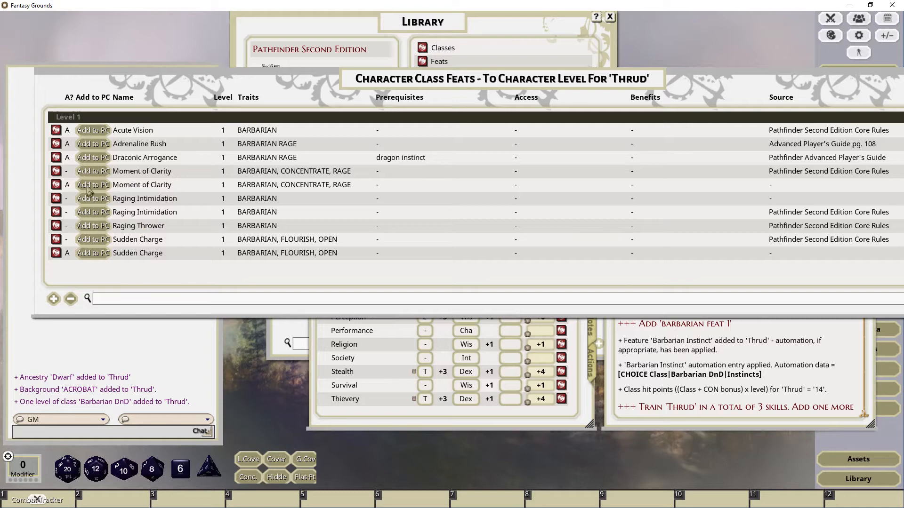
pyautogui.click(55, 186)
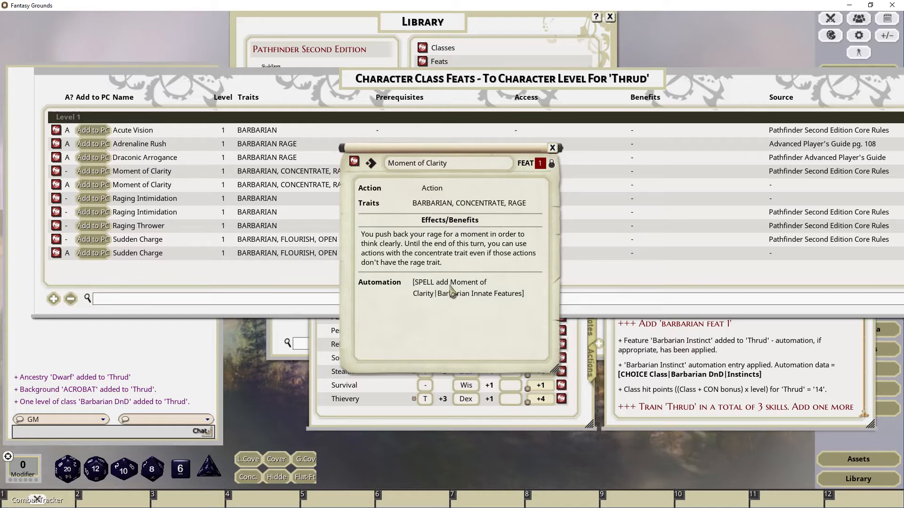
pyautogui.click(552, 147)
pyautogui.click(56, 143)
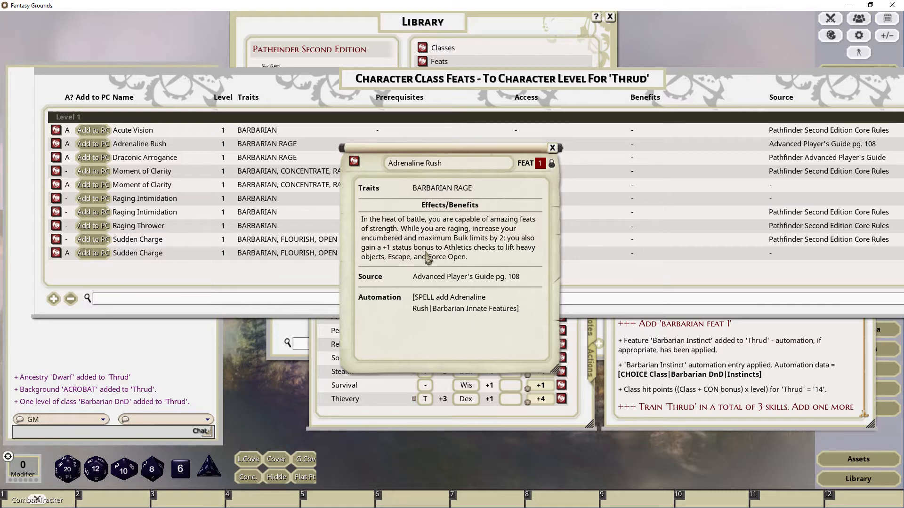
pyautogui.click(552, 148)
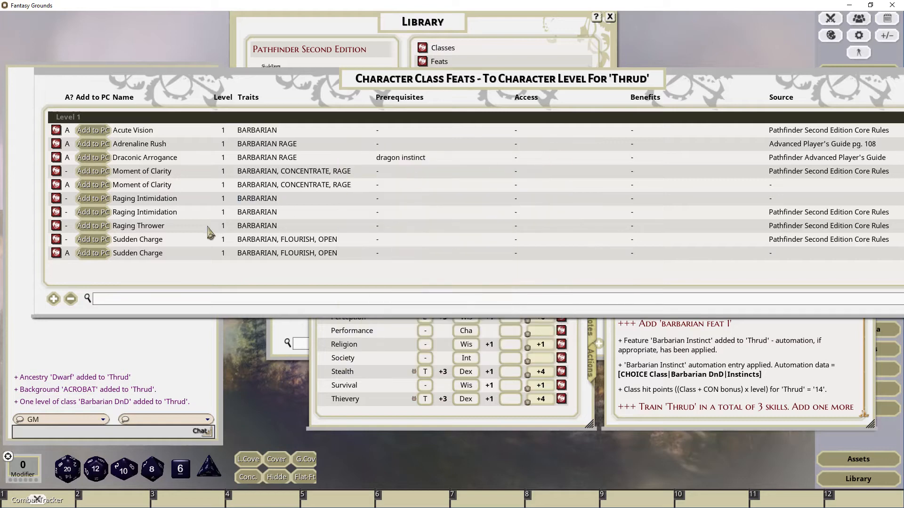
# - Review the automated version of the Sudden Charge class feat and add it to Thrud
pyautogui.click(57, 254)
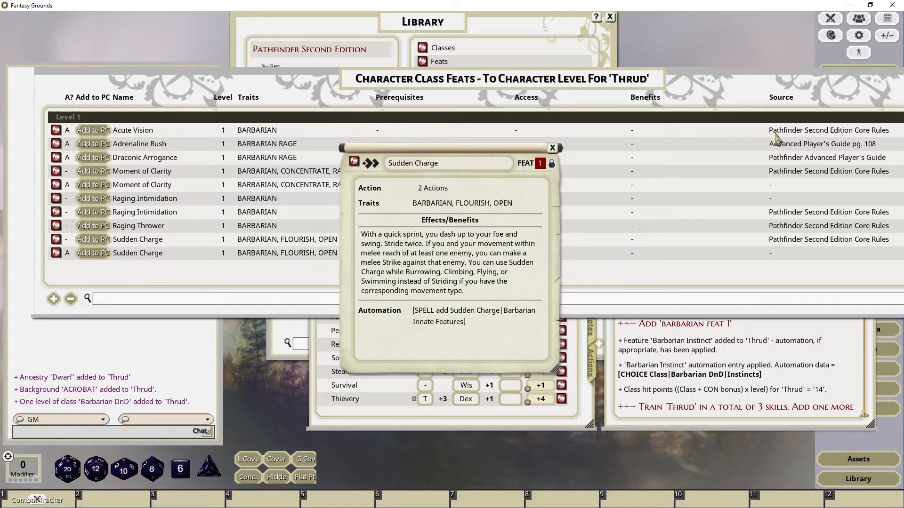
pyautogui.click(555, 149)
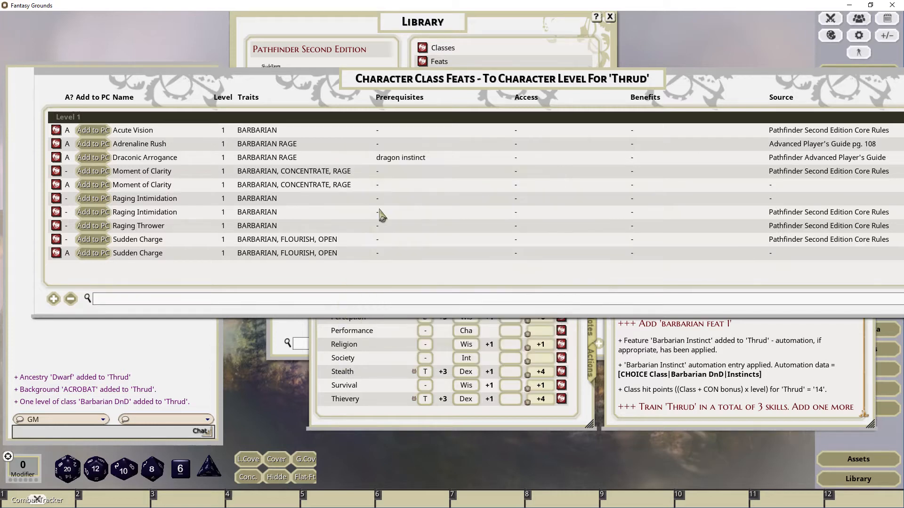
pyautogui.click(88, 255)
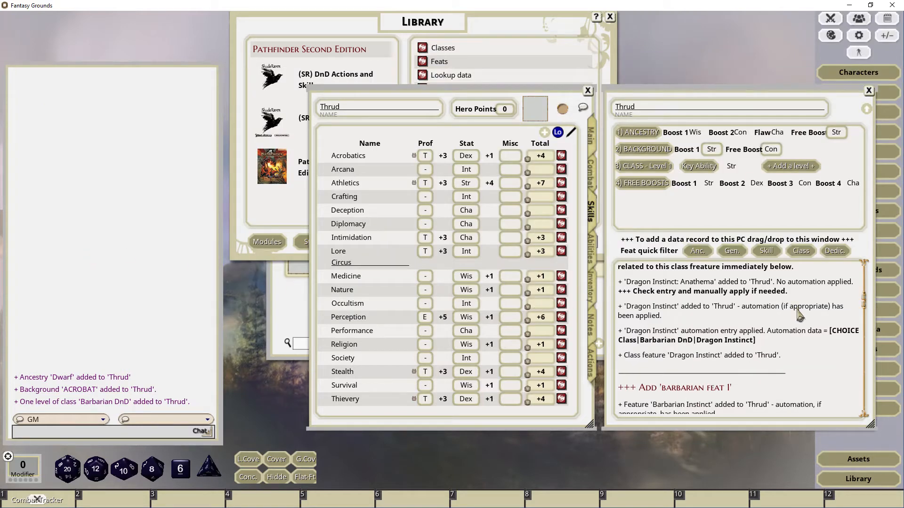
# - Check the Sudden Charge entry and its description among Thrud's actions, and review the character's combat, skills and abilities pages
pyautogui.click(594, 372)
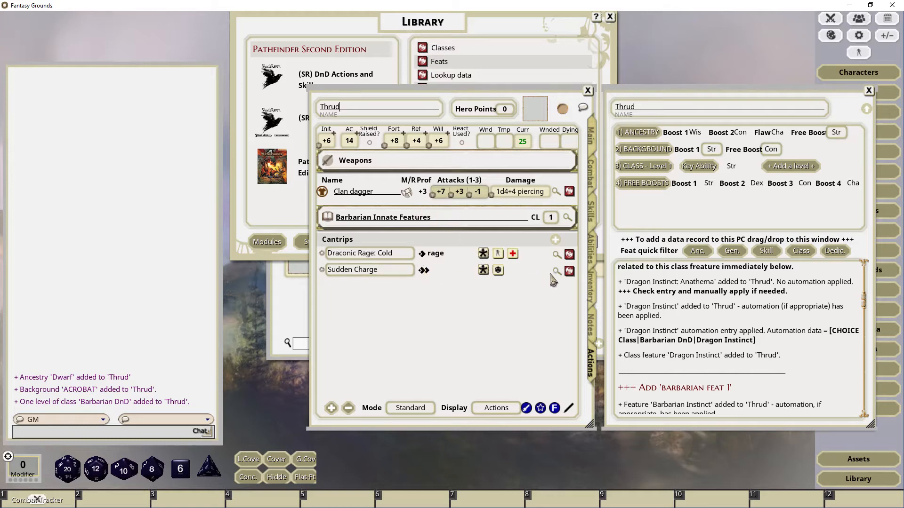
pyautogui.click(569, 271)
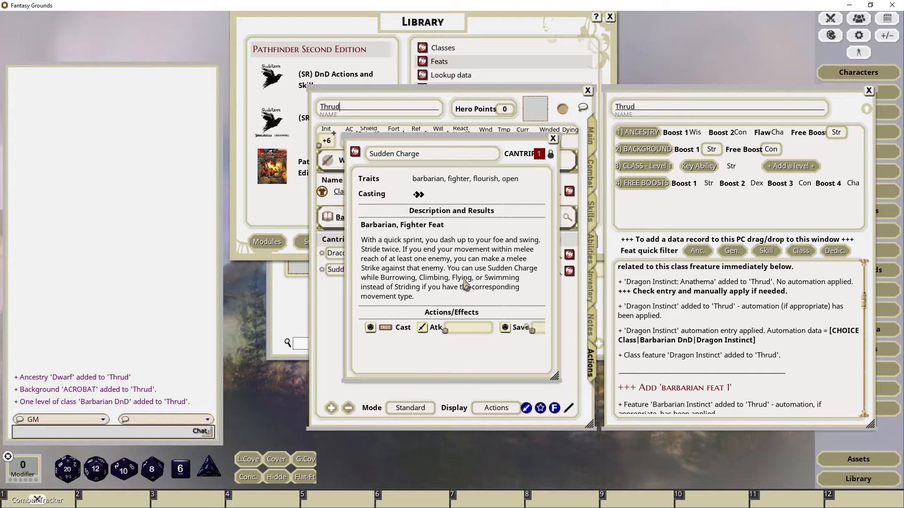
pyautogui.click(554, 139)
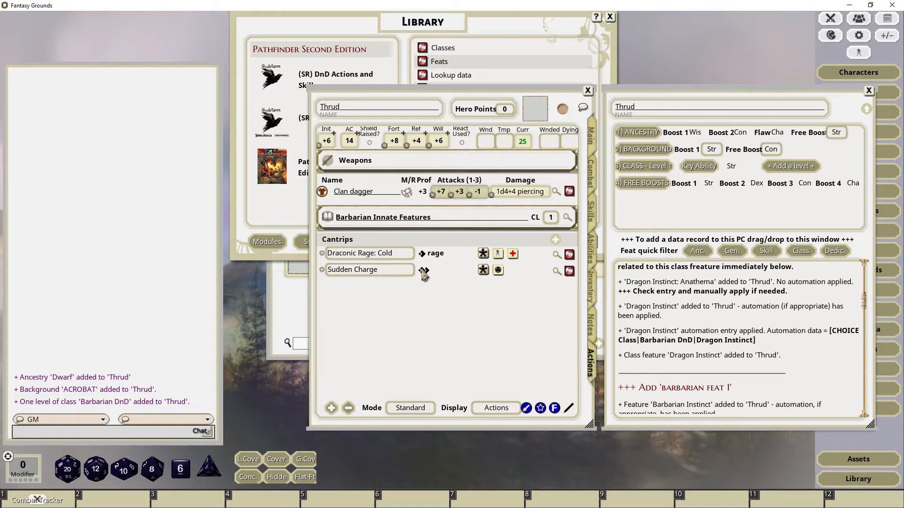
pyautogui.click(592, 186)
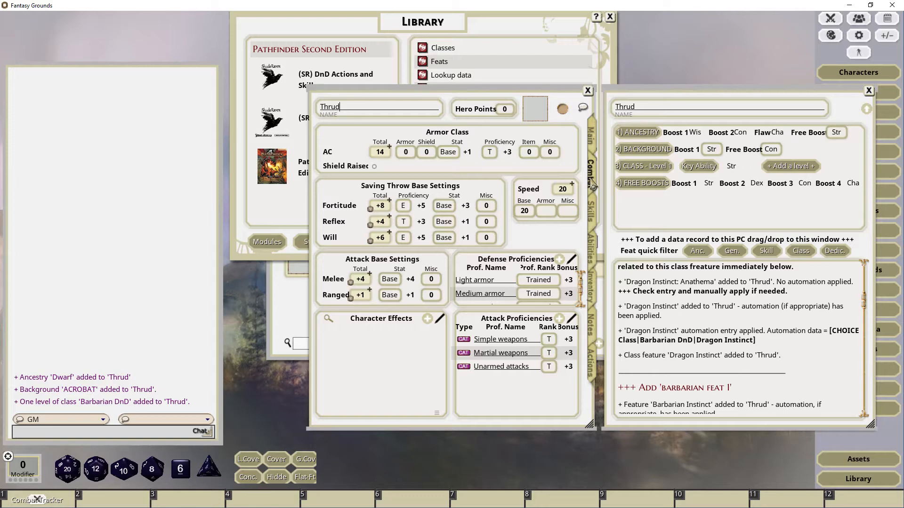
pyautogui.click(593, 213)
pyautogui.click(594, 260)
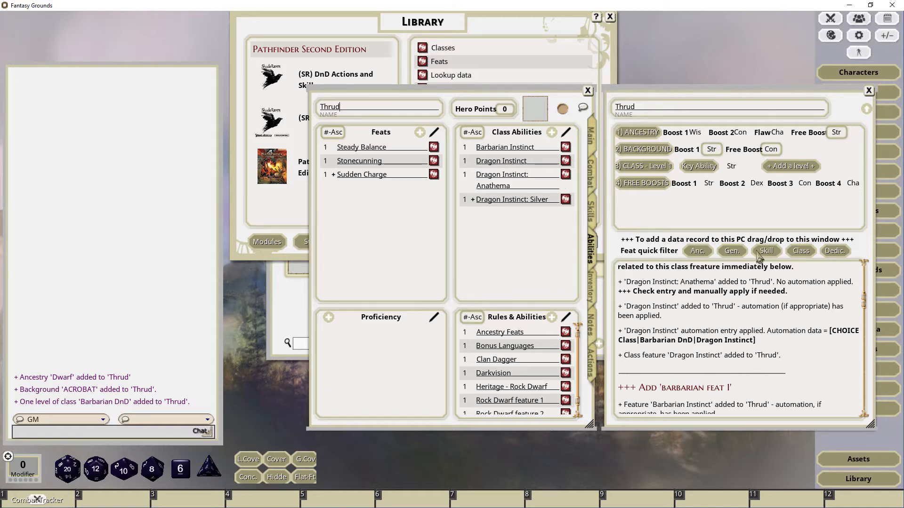
# - Look over the automation flags in Thrud's list of available class feats and close the list
pyautogui.click(801, 252)
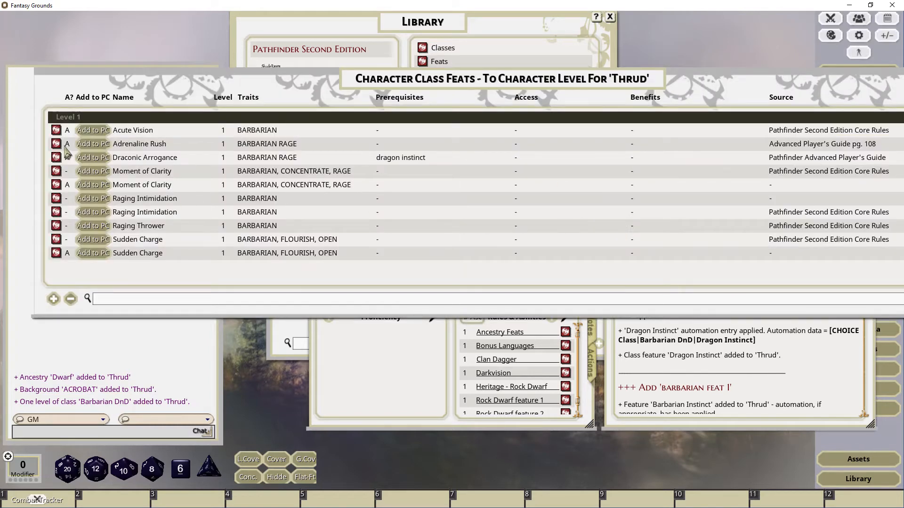
pyautogui.rightClick(600, 176)
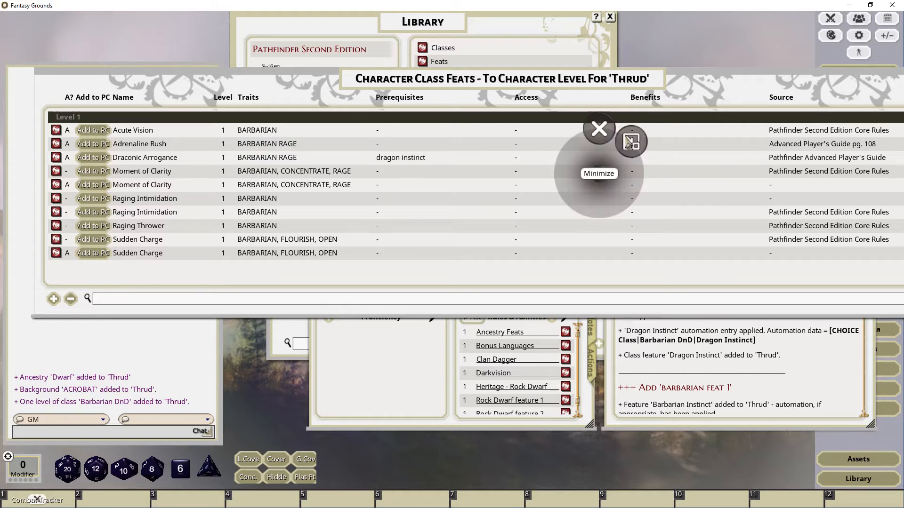
pyautogui.click(598, 132)
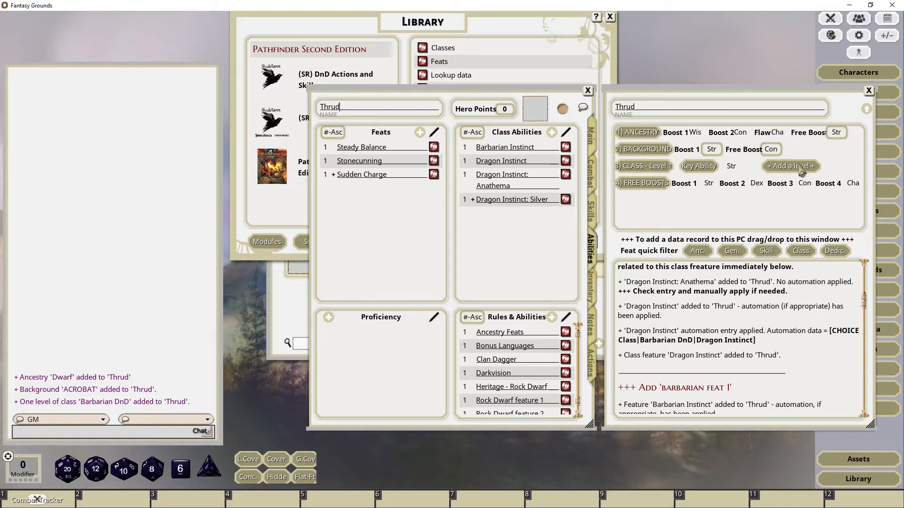
# - Add a second level of Barbarian DnD to Thrud and review the newest entries in the log
pyautogui.click(592, 363)
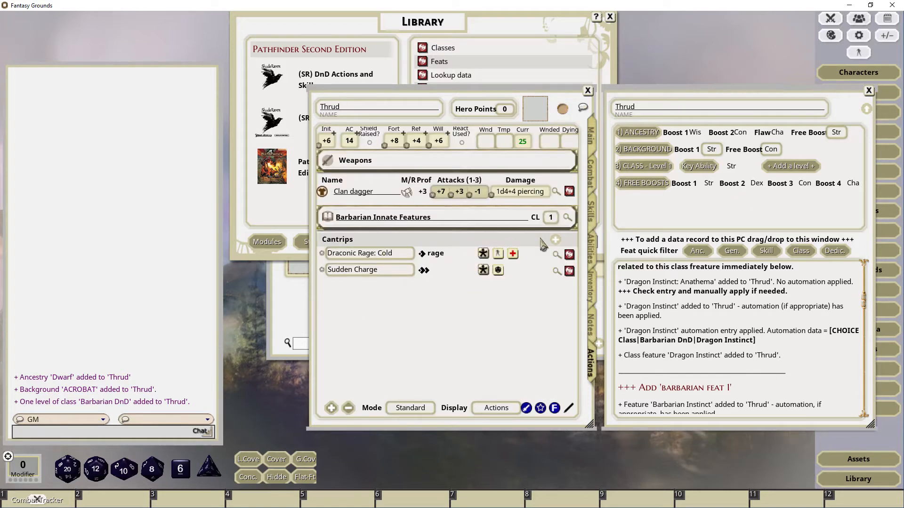
pyautogui.click(791, 166)
pyautogui.scroll(2, 785, 362)
pyautogui.scroll(3, 785, 362)
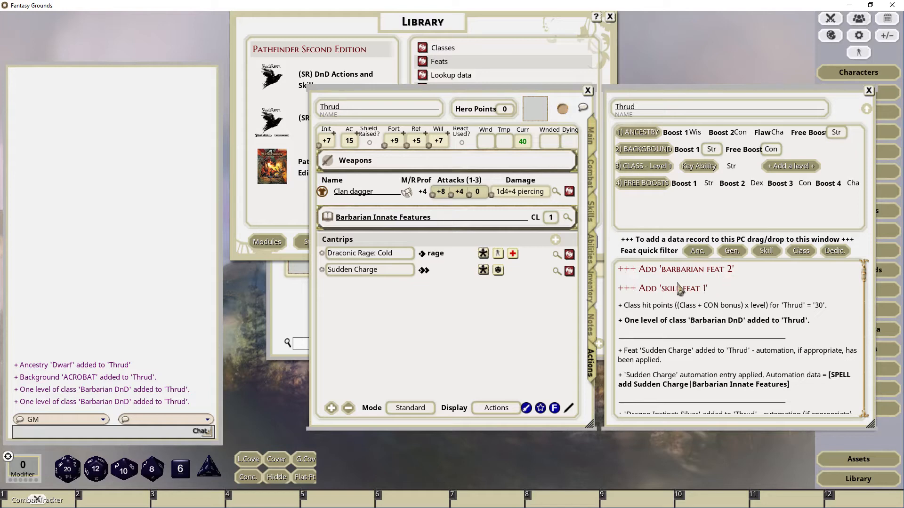
# - Review the level 2 Bashing Charge class feat with its automation entry and add it to Thrud
pyautogui.click(797, 252)
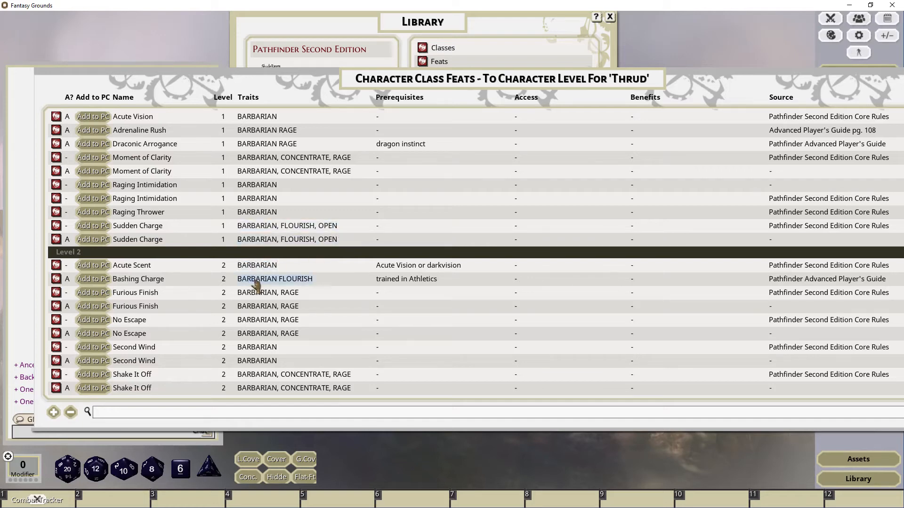
pyautogui.click(56, 280)
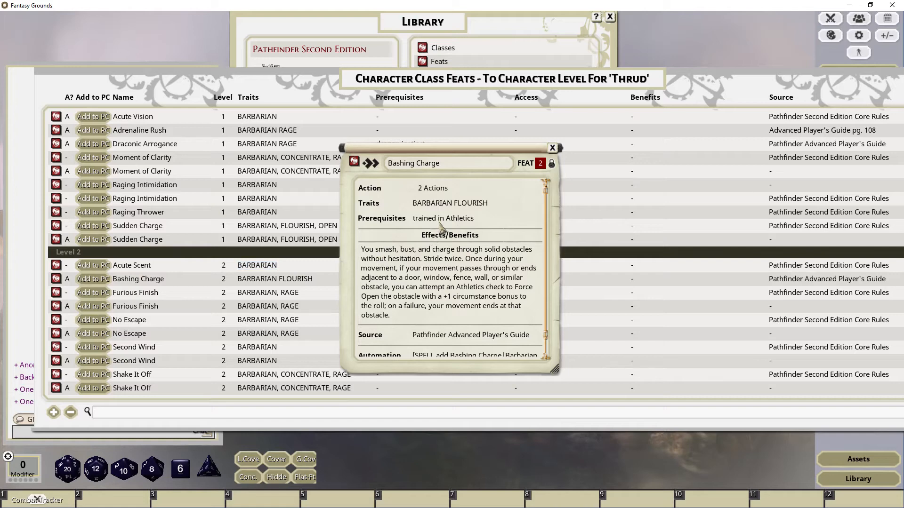
pyautogui.scroll(-1, 442, 256)
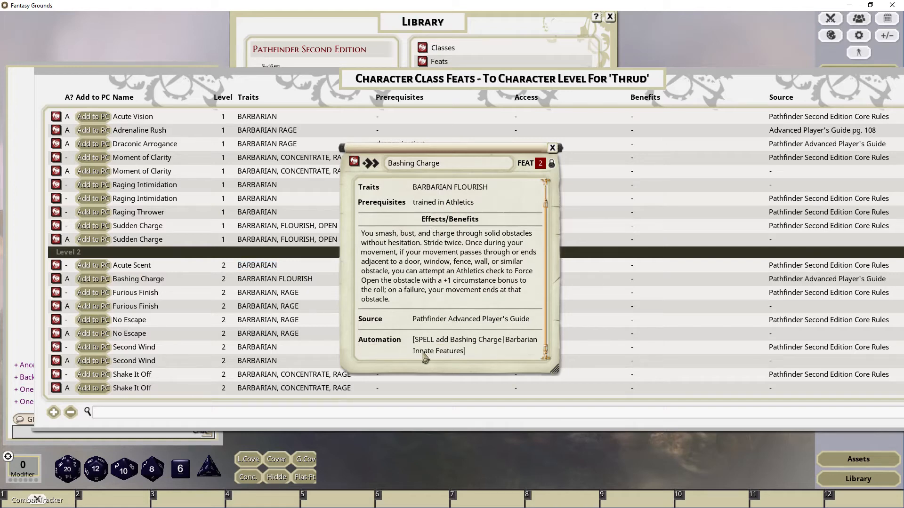
pyautogui.click(553, 147)
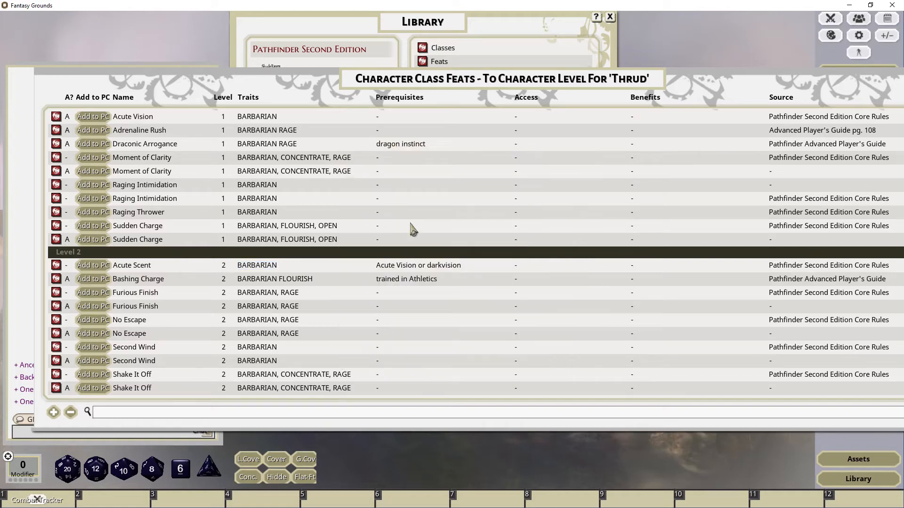
pyautogui.click(98, 285)
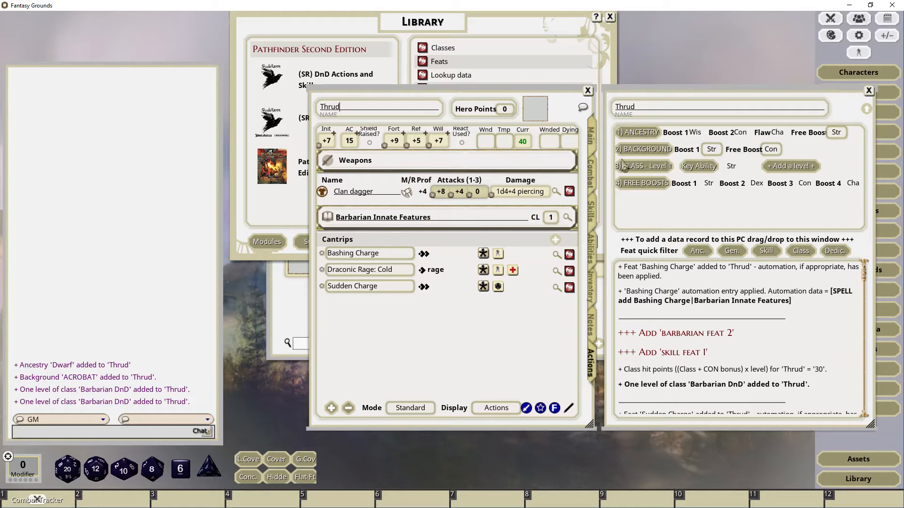
# - Add the level 1 skill feat Forager to Thrud
pyautogui.click(766, 251)
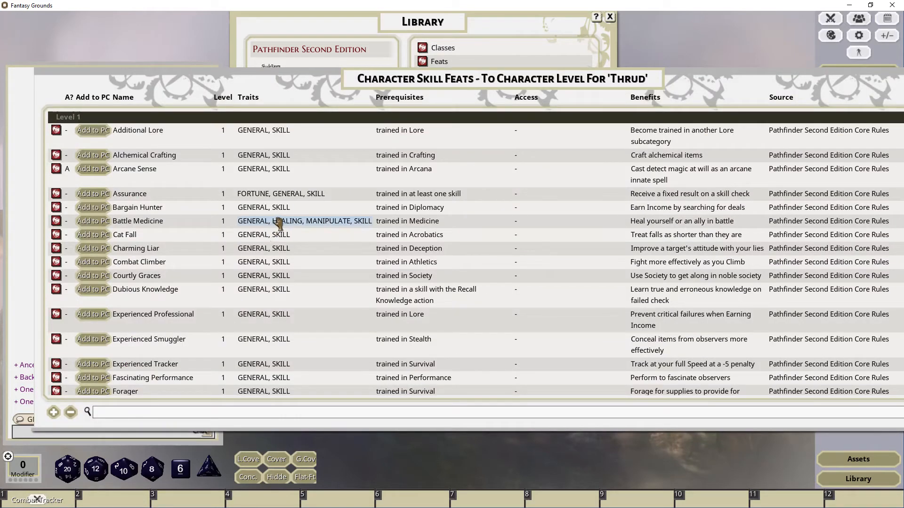
pyautogui.scroll(-3, 275, 317)
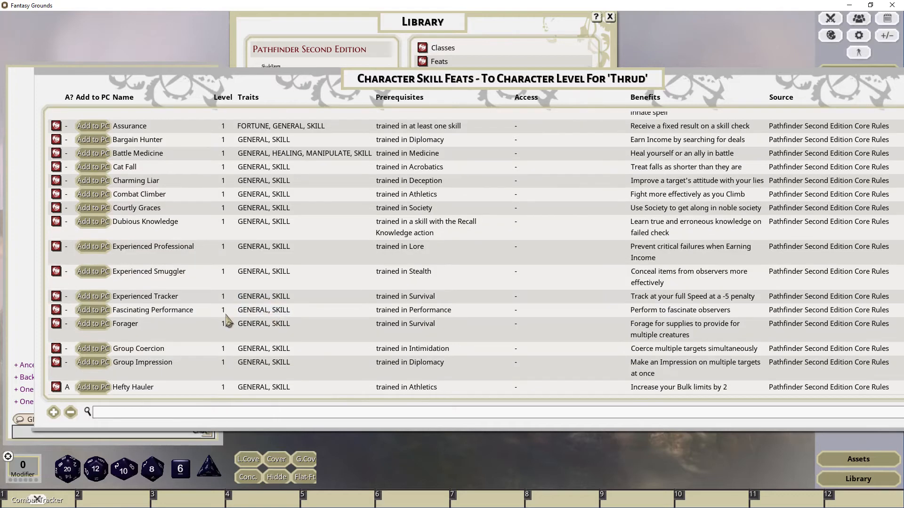
pyautogui.click(103, 328)
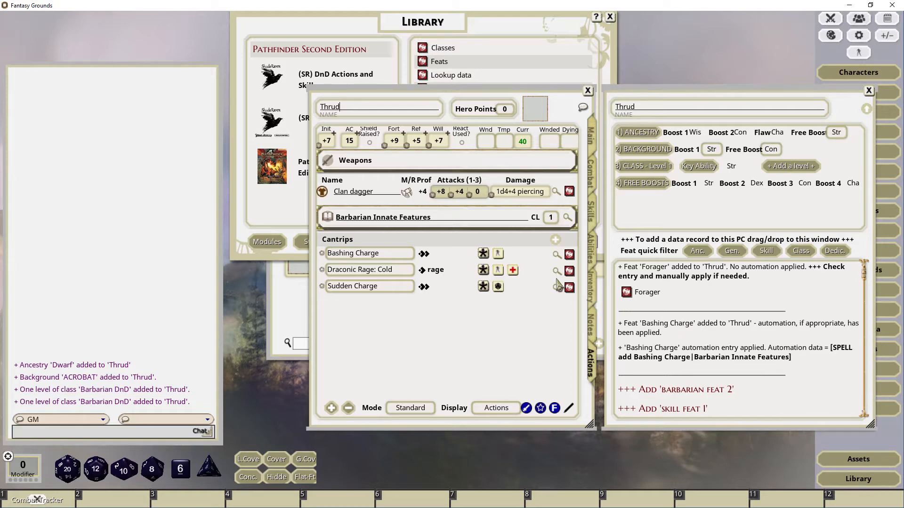
# - Add a third level of Barbarian DnD to Thrud and read the Deny Advantage entry's description among the actions
pyautogui.click(813, 169)
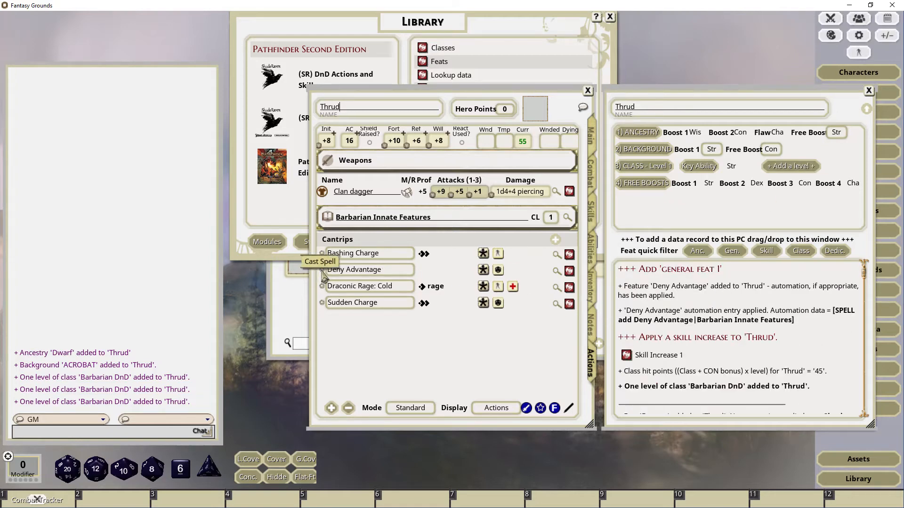
pyautogui.click(359, 275)
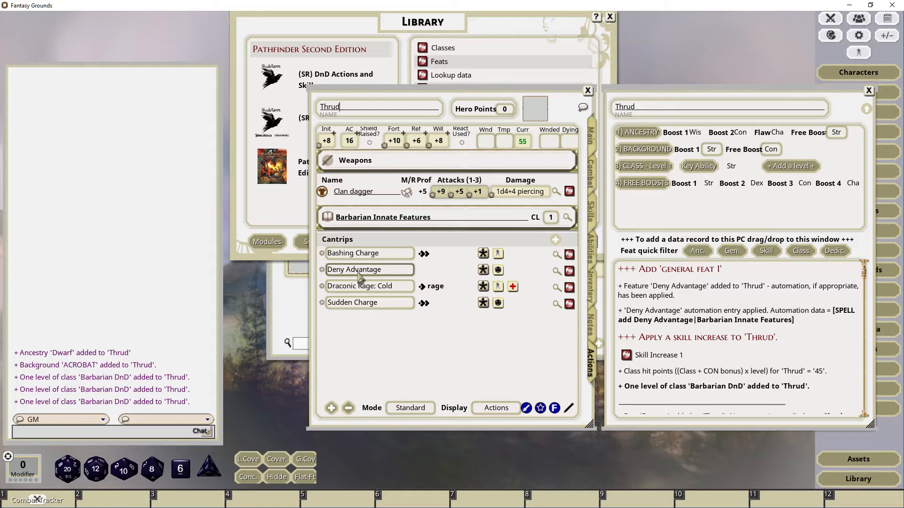
pyautogui.click(569, 272)
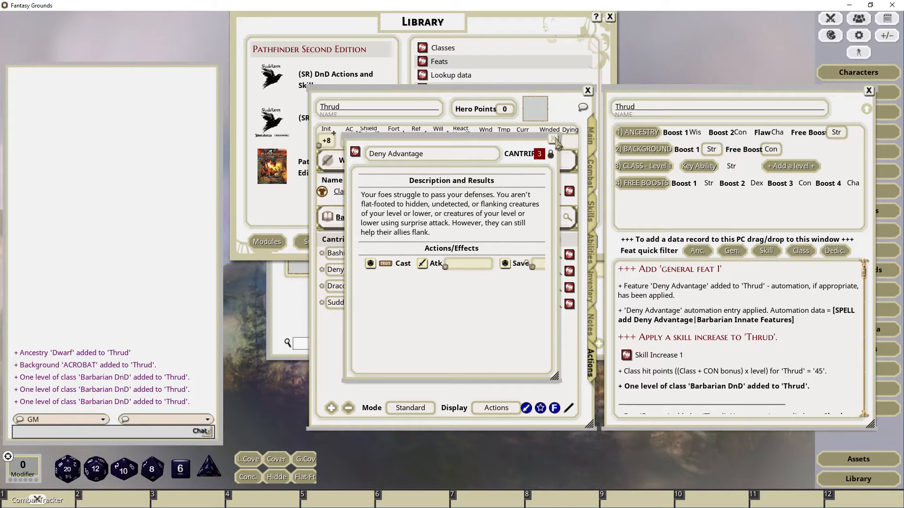
pyautogui.click(561, 141)
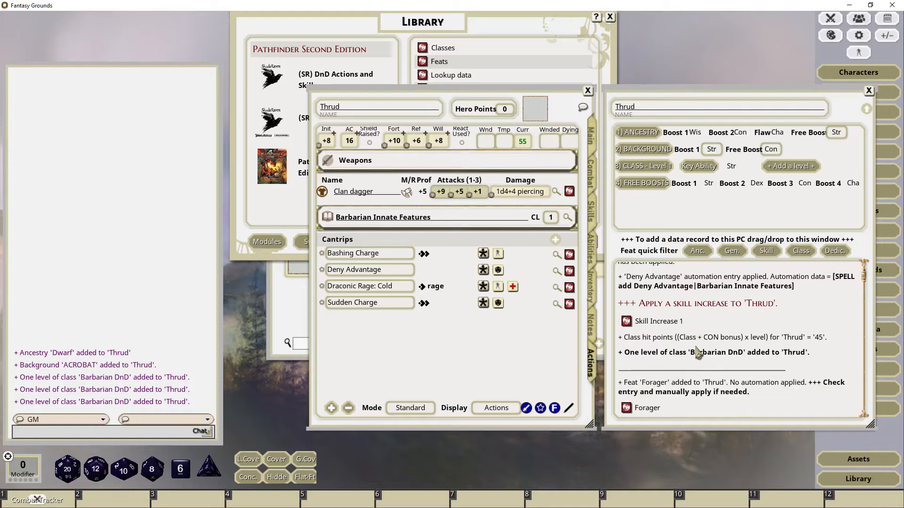
# - Add the general feat Additional Lore to Thrud and check the character's skills page
pyautogui.scroll(1, 697, 352)
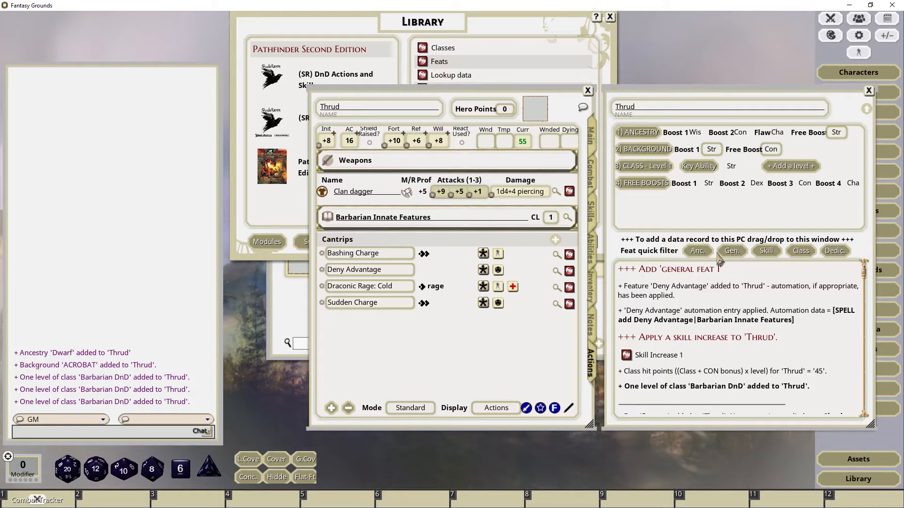
pyautogui.click(737, 250)
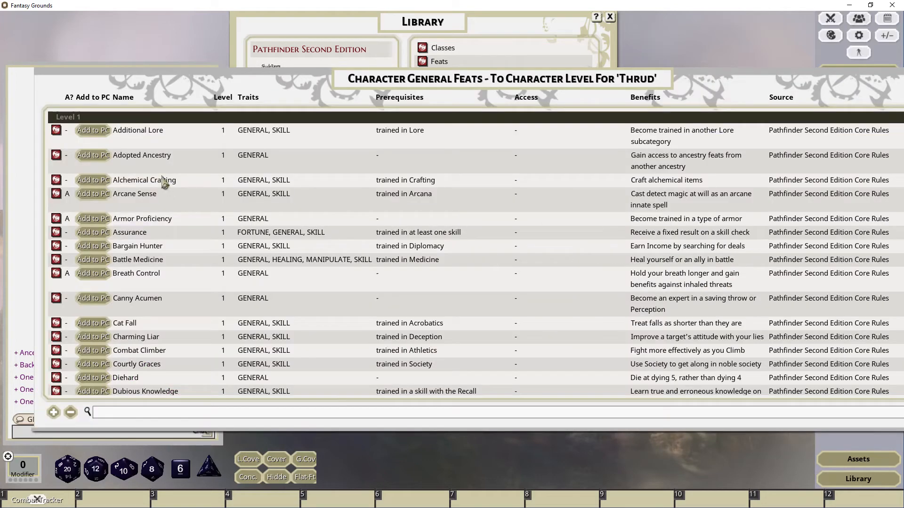
pyautogui.click(96, 131)
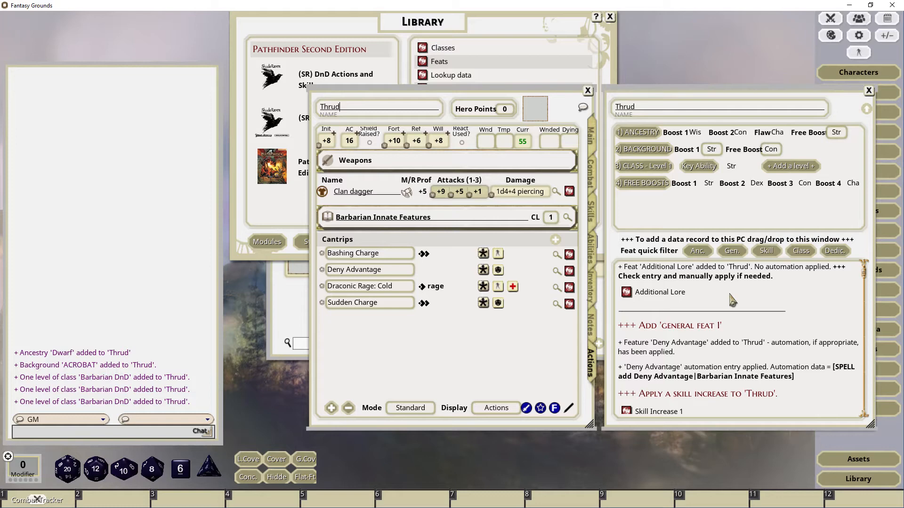
pyautogui.click(595, 215)
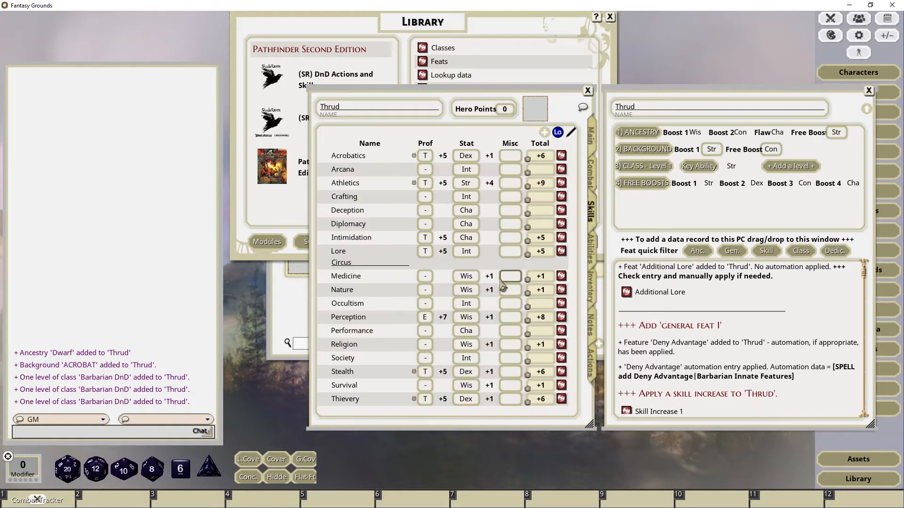
pyautogui.click(425, 238)
pyautogui.click(591, 368)
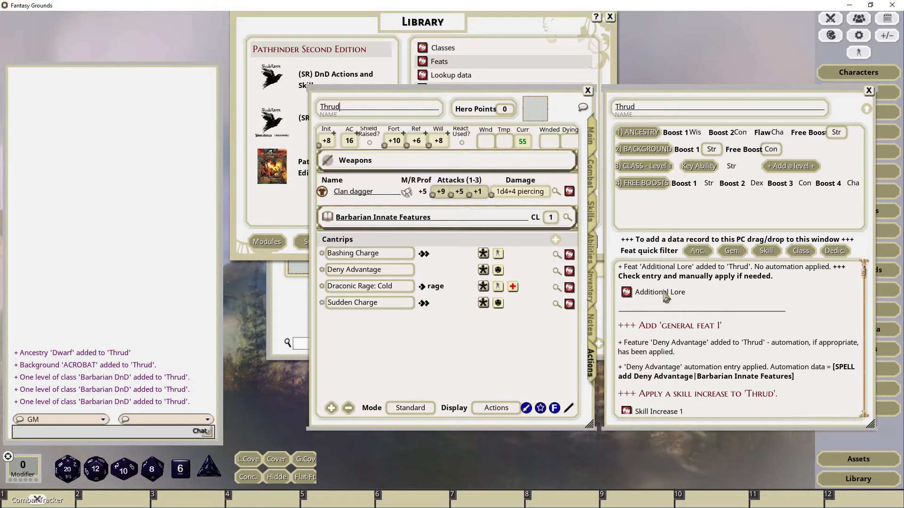
# - Add a fourth level of Barbarian DnD to Thrud and browse the level 4 class feats
pyautogui.click(788, 169)
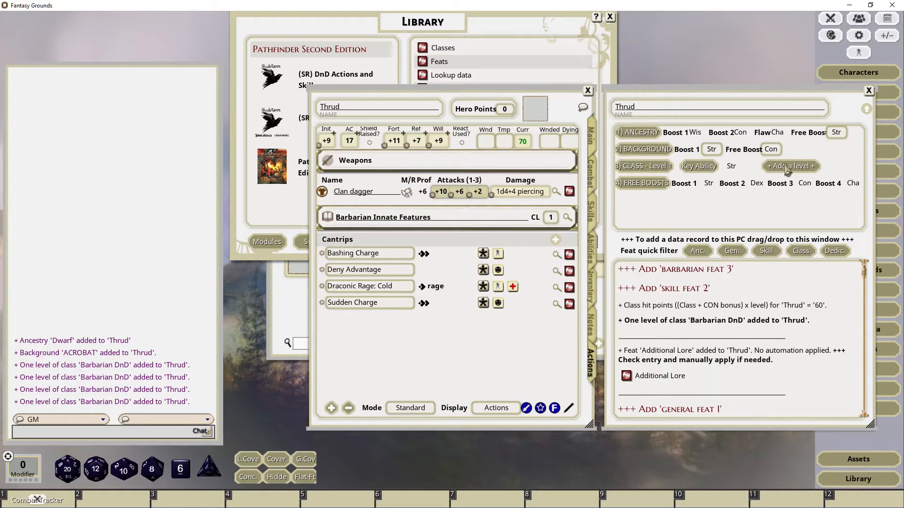
pyautogui.click(806, 257)
pyautogui.scroll(-5, 301, 268)
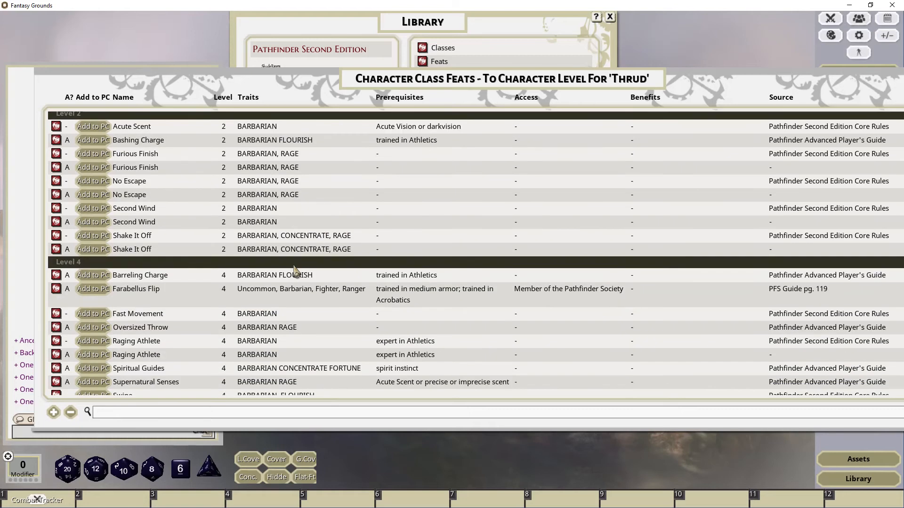
pyautogui.scroll(-2, 294, 270)
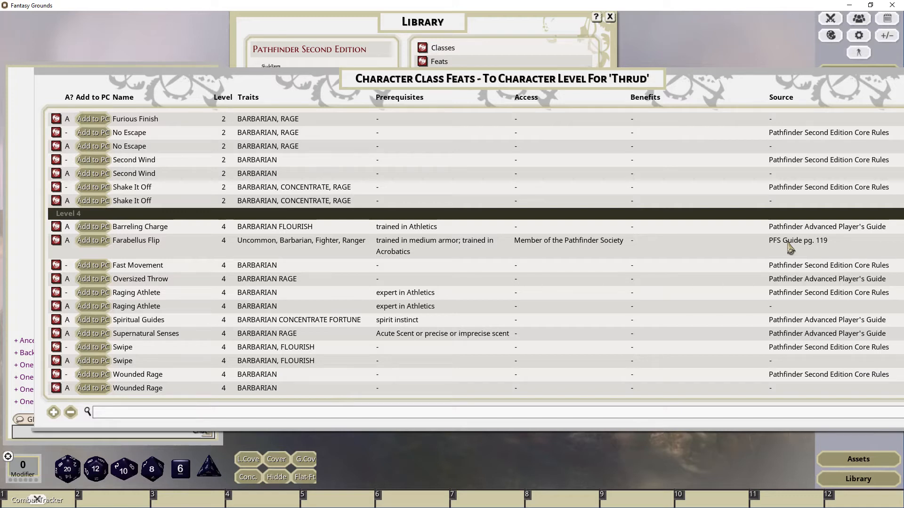
# - Review the Farabellus Flip class feat with its automation entry and add it to Thrud
pyautogui.click(56, 242)
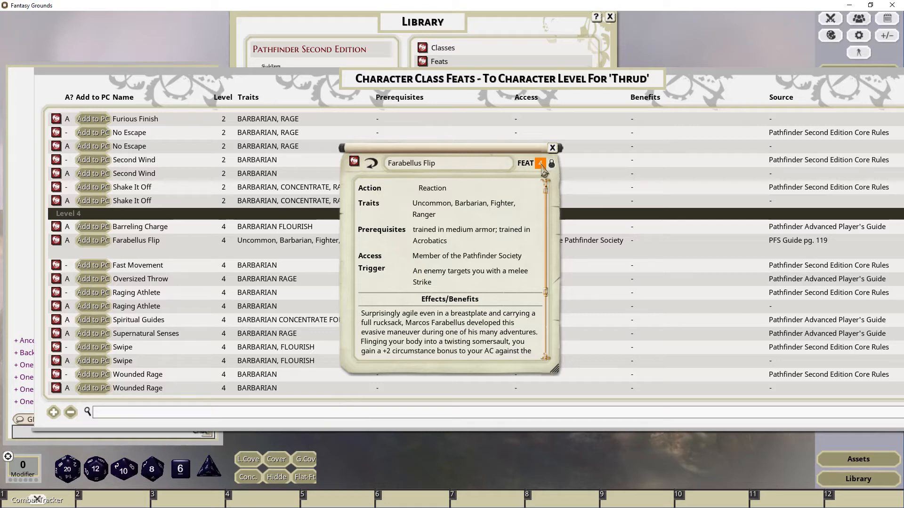
pyautogui.scroll(-4, 507, 260)
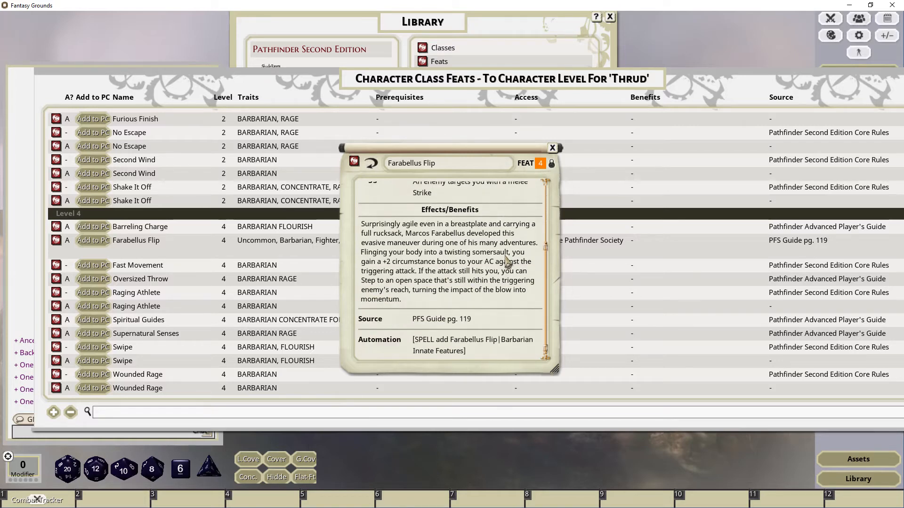
pyautogui.scroll(4, 506, 260)
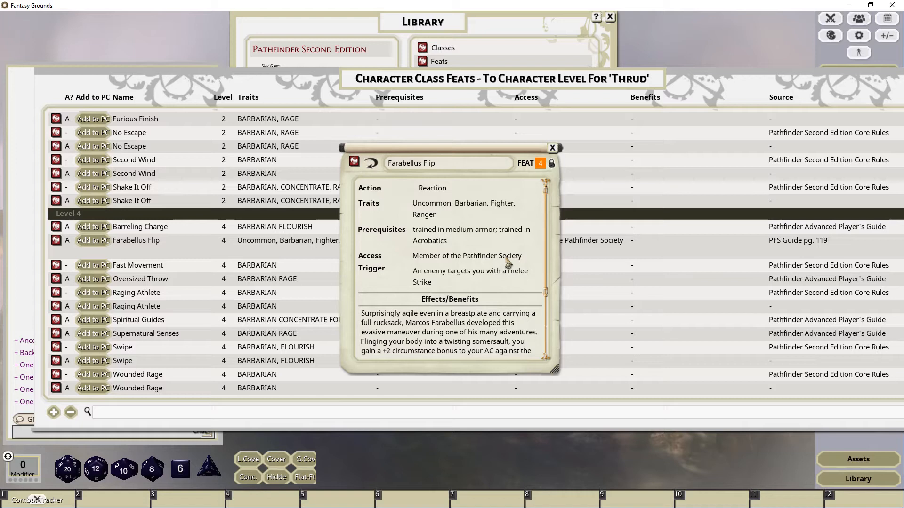
pyautogui.click(552, 149)
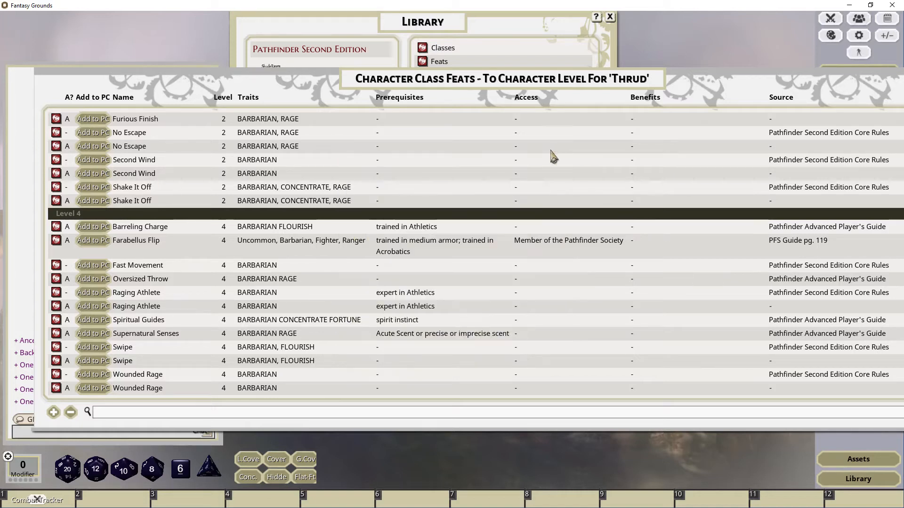
pyautogui.click(100, 247)
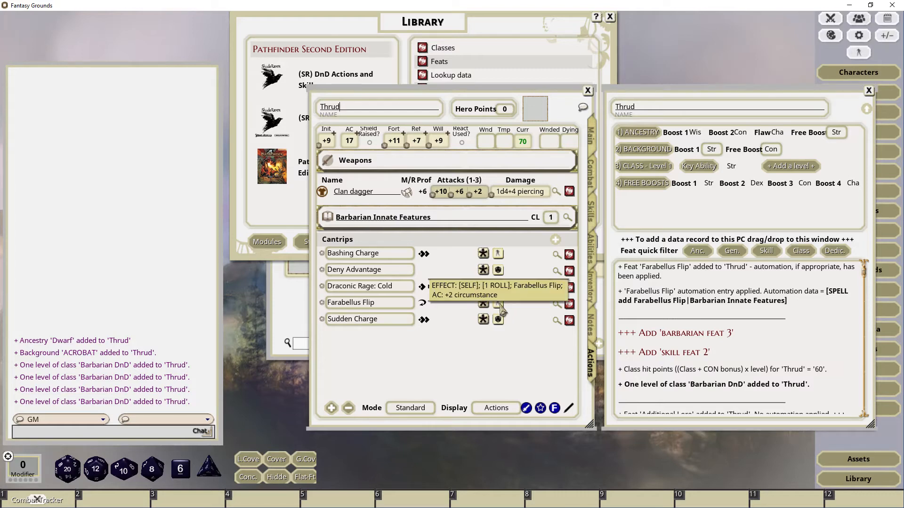
# - Check the description and effects of the Farabellus Flip entry among Thrud's actions
pyautogui.click(569, 303)
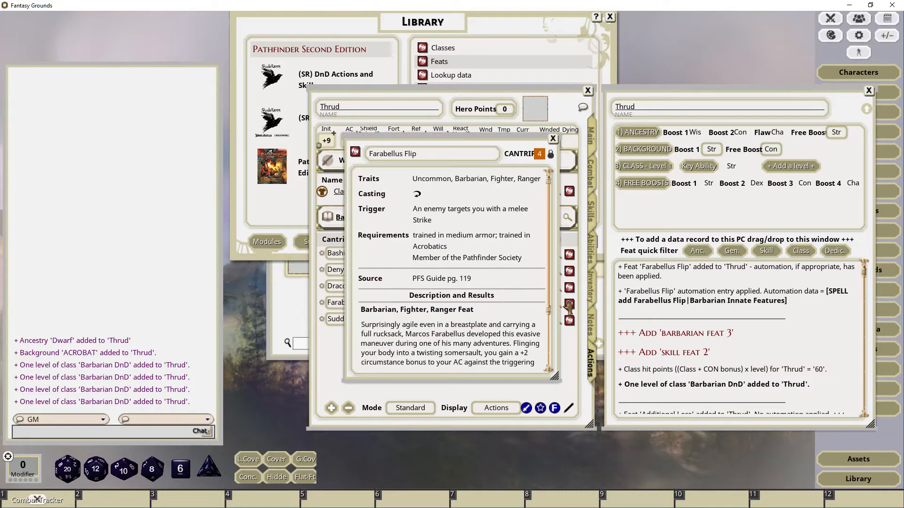
pyautogui.scroll(-2, 480, 301)
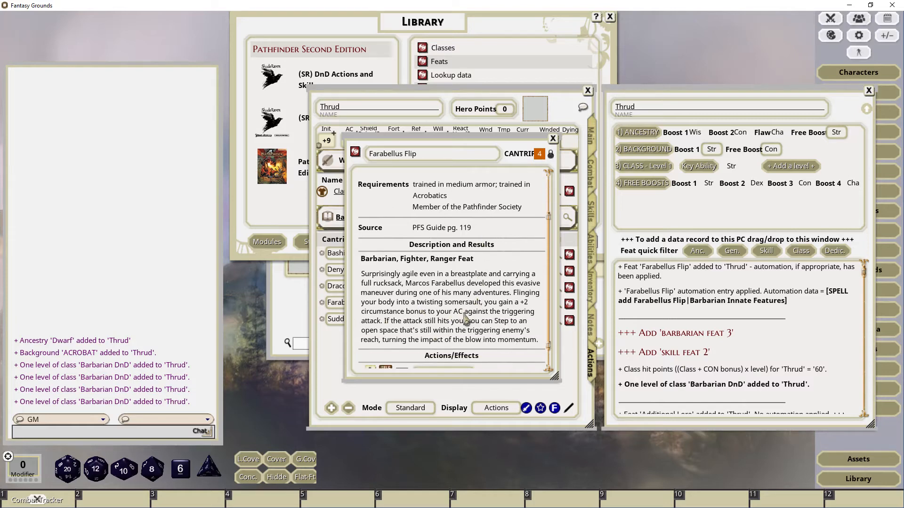
pyautogui.scroll(-1, 473, 330)
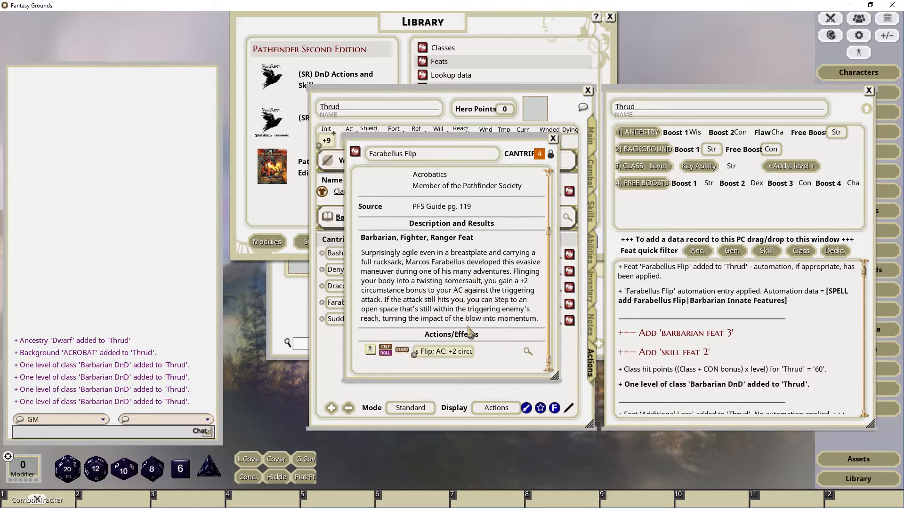
pyautogui.click(554, 139)
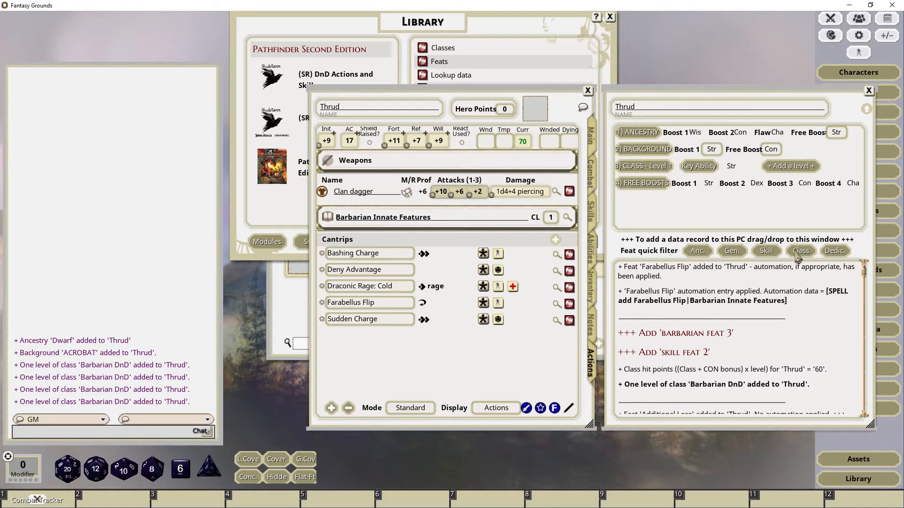
# - Add a fifth level of Barbarian DnD to Thrud with ability boosts to Strength, Dexterity, Constitution and Charisma
pyautogui.click(800, 167)
pyautogui.click(397, 237)
pyautogui.click(398, 250)
pyautogui.click(403, 265)
pyautogui.click(401, 308)
pyautogui.click(499, 346)
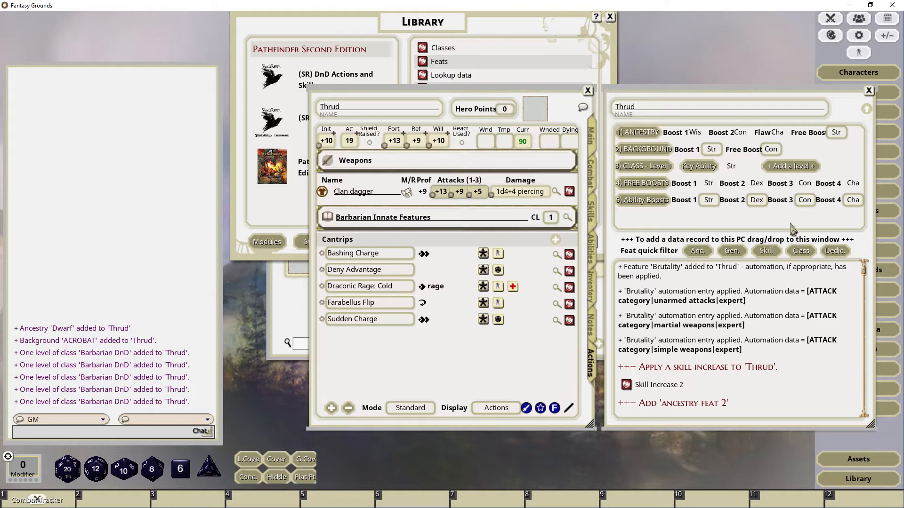
# - Add a sixth level of Barbarian DnD and the automated Attack of Opportunity class feat to Thrud
pyautogui.click(791, 173)
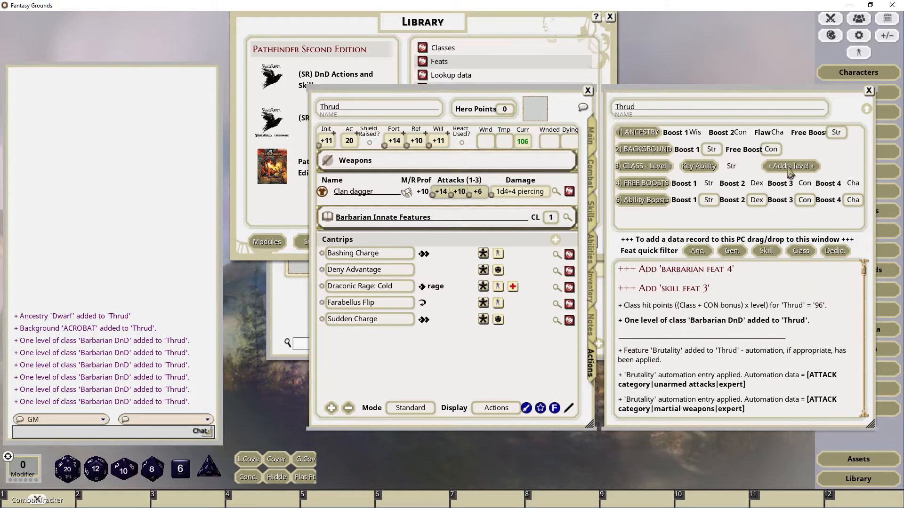
pyautogui.click(806, 254)
pyautogui.scroll(-10, 400, 332)
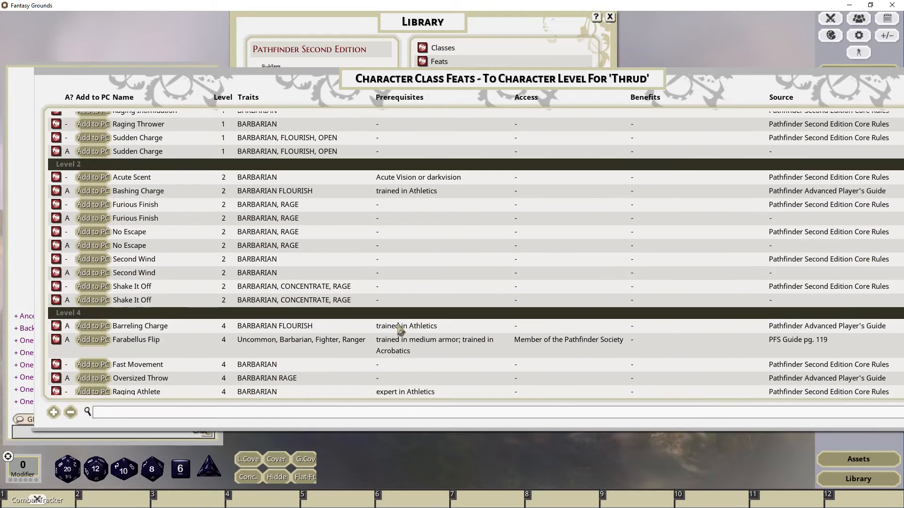
pyautogui.scroll(-5, 399, 332)
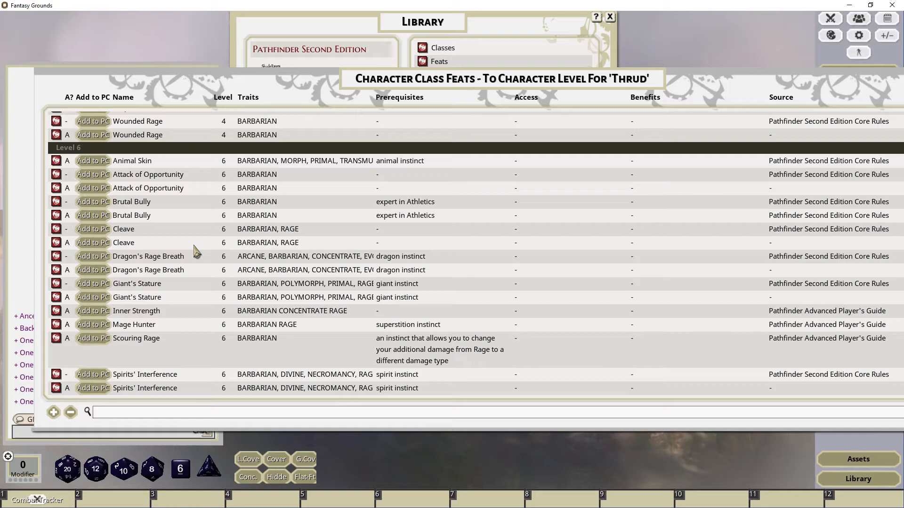
pyautogui.click(92, 188)
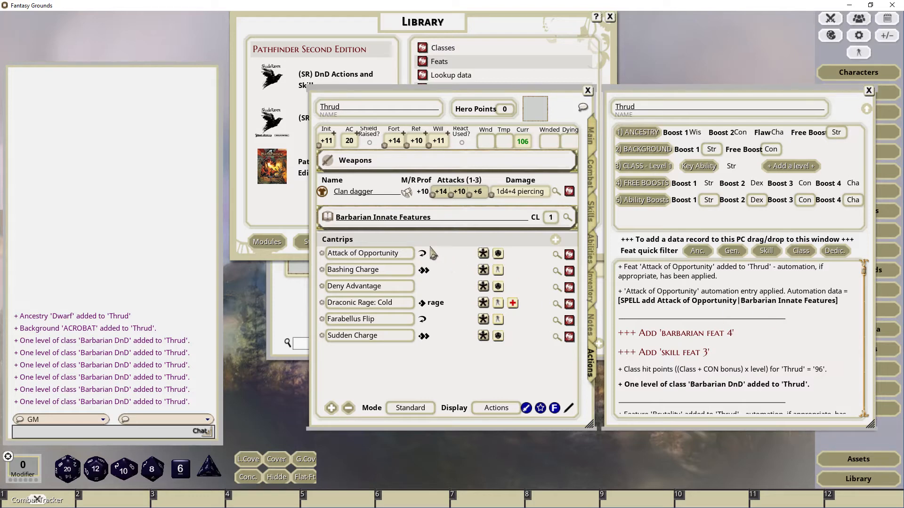
# - Look over the newest log entries and add a seventh level of Barbarian DnD to Thrud
pyautogui.scroll(-1, 705, 367)
pyautogui.scroll(1, 751, 311)
pyautogui.click(791, 168)
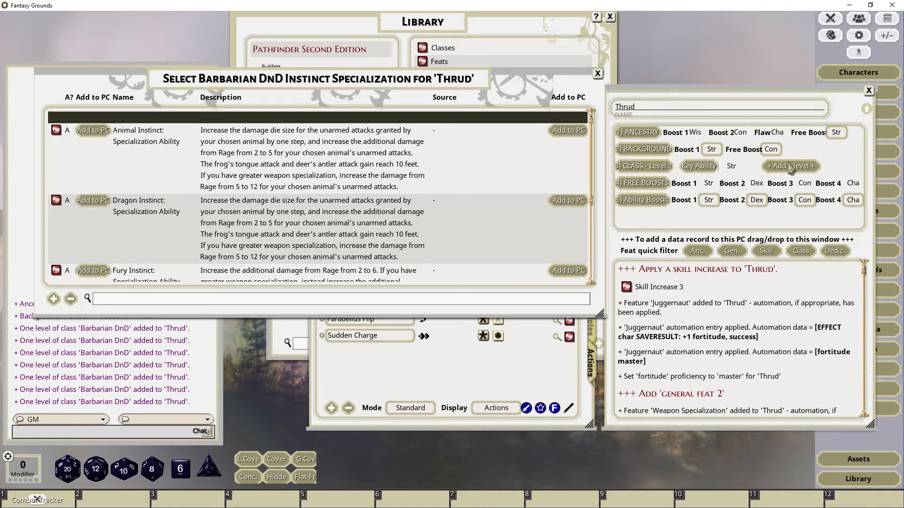
# - Look through the instinct specialization choices and add Dragon Instinct: Specialization Ability to Thrud
pyautogui.scroll(-5, 428, 197)
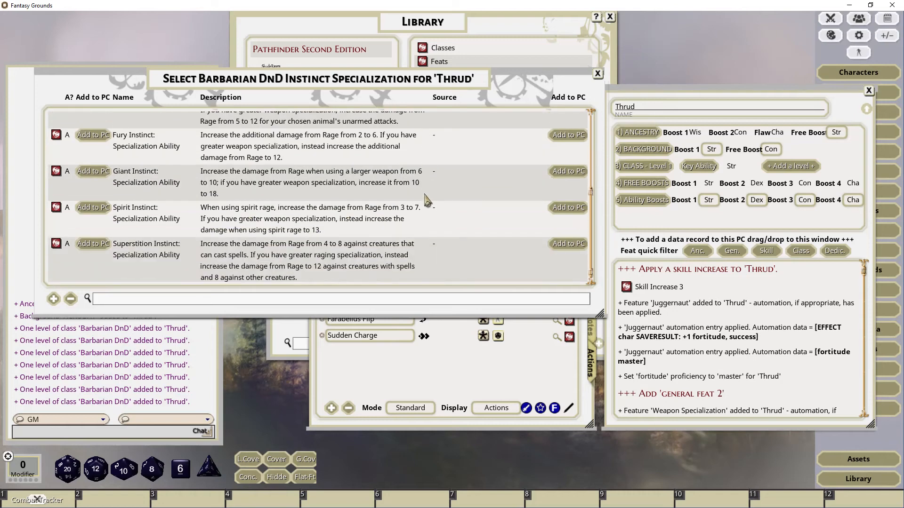
pyautogui.scroll(5, 409, 241)
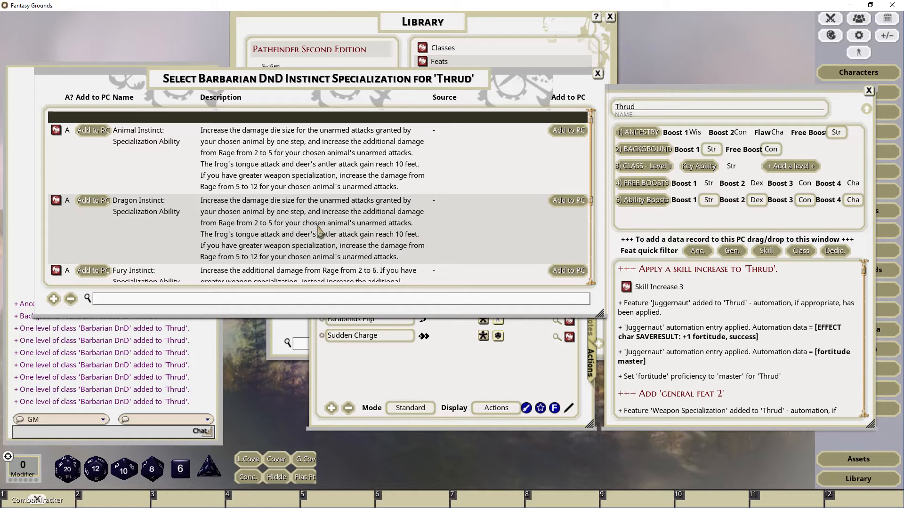
pyautogui.click(94, 200)
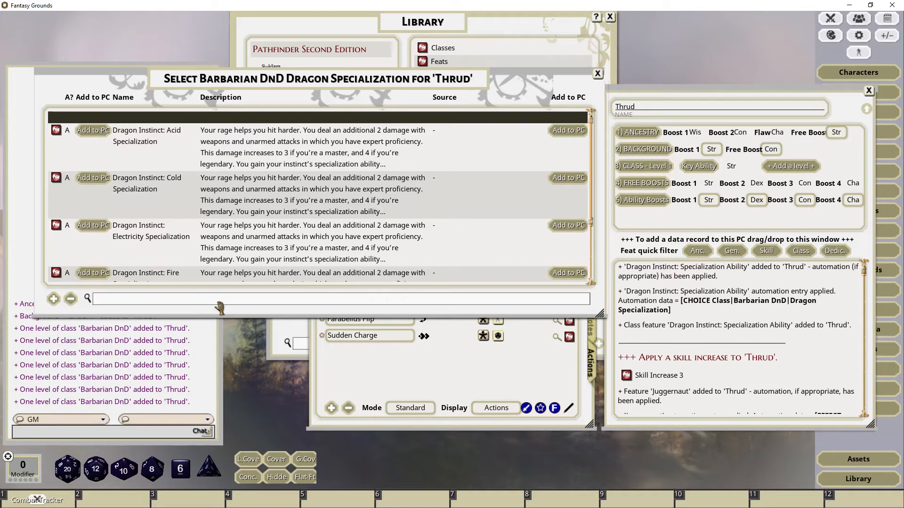
# - Check the dragon type in Thrud's actions and add the matching Dragon Instinct: Cold Specialization
pyautogui.click(444, 368)
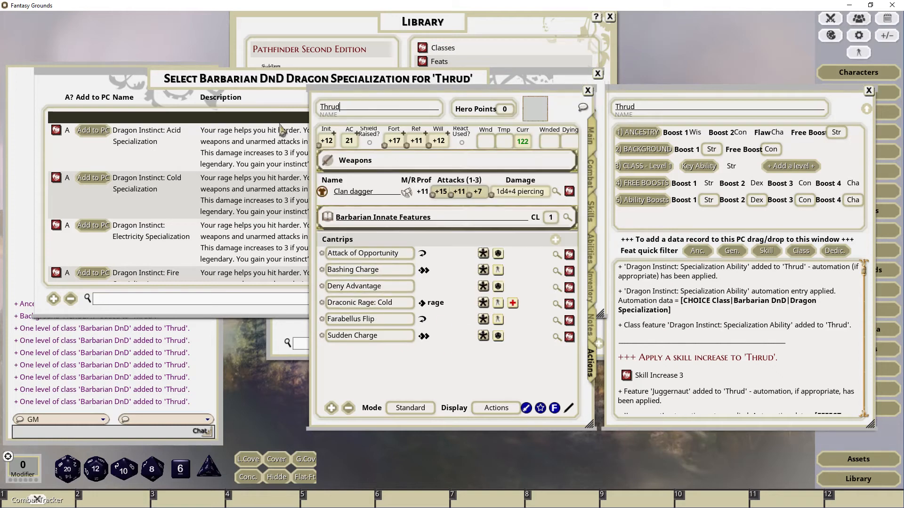
pyautogui.click(242, 79)
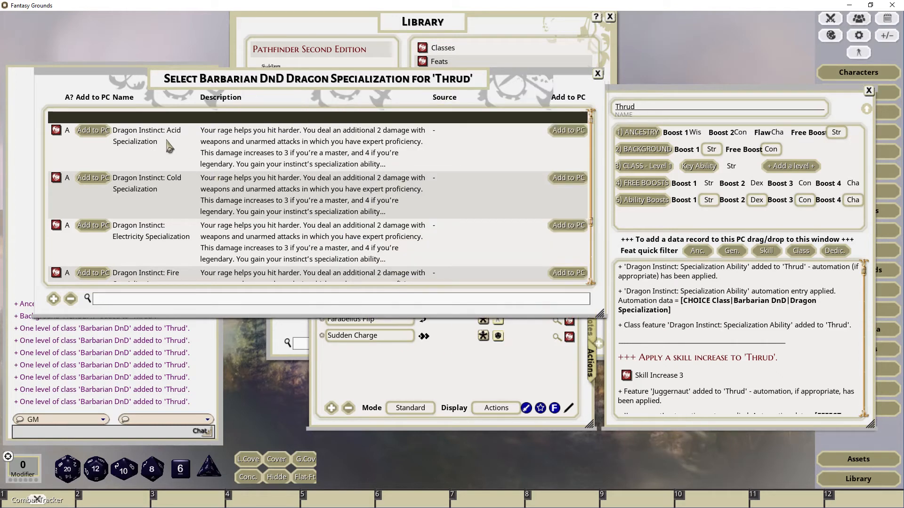
pyautogui.scroll(-3, 184, 243)
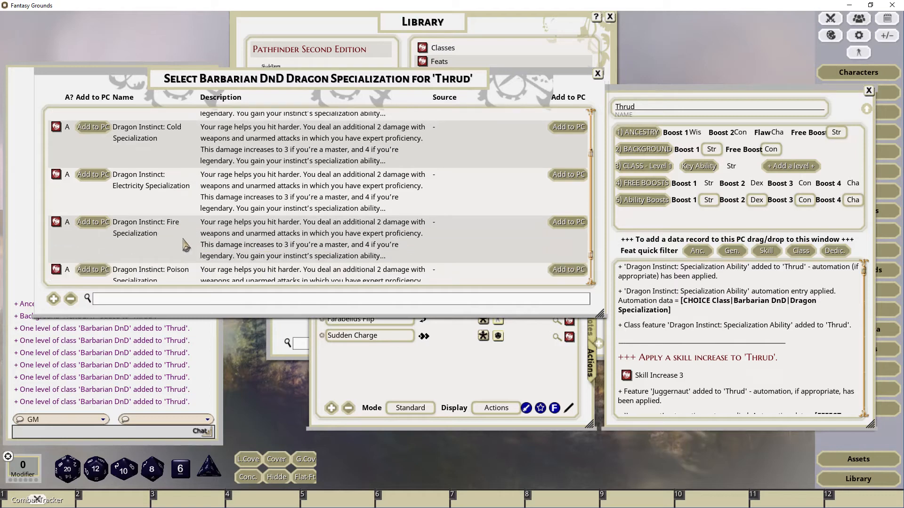
pyautogui.scroll(3, 188, 243)
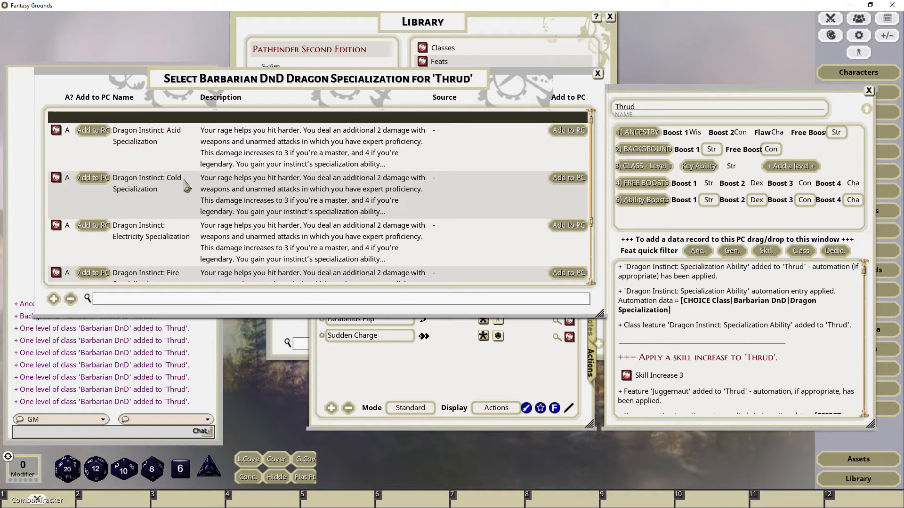
pyautogui.click(97, 180)
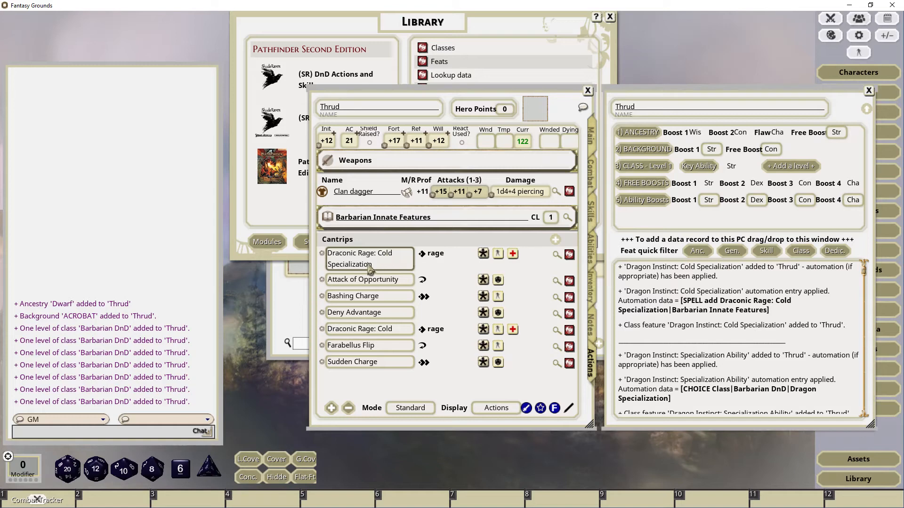
# - Review the Draconic Rage: Cold Specialization entry's description and effects, and set the Barbarian Innate Features character level to 7
pyautogui.click(392, 267)
pyautogui.press('Down')
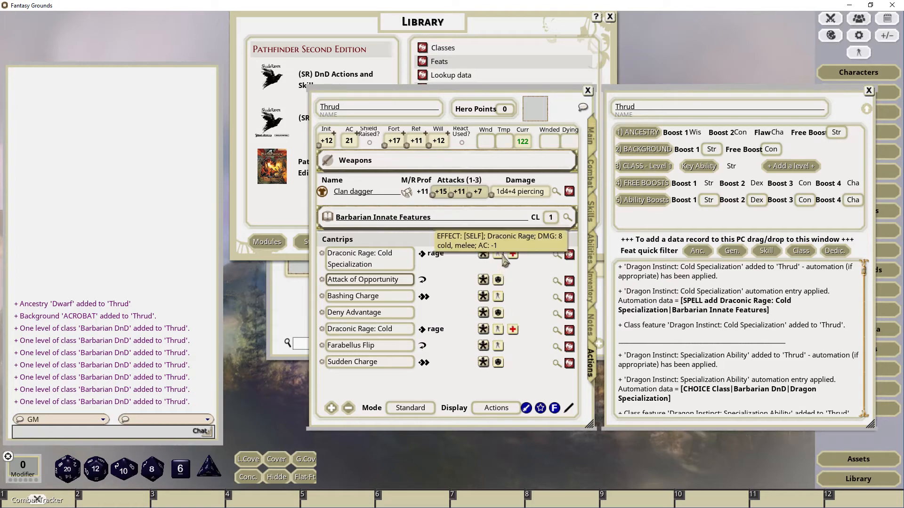
pyautogui.click(569, 256)
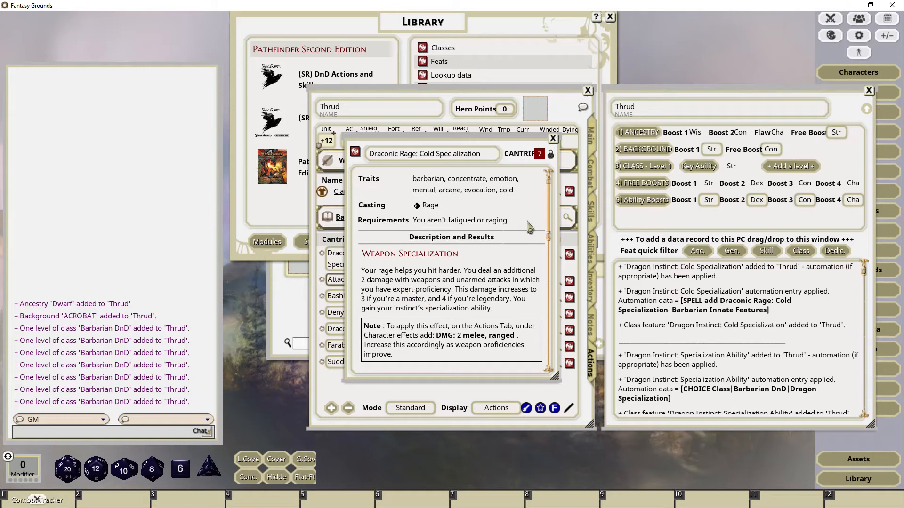
pyautogui.click(553, 139)
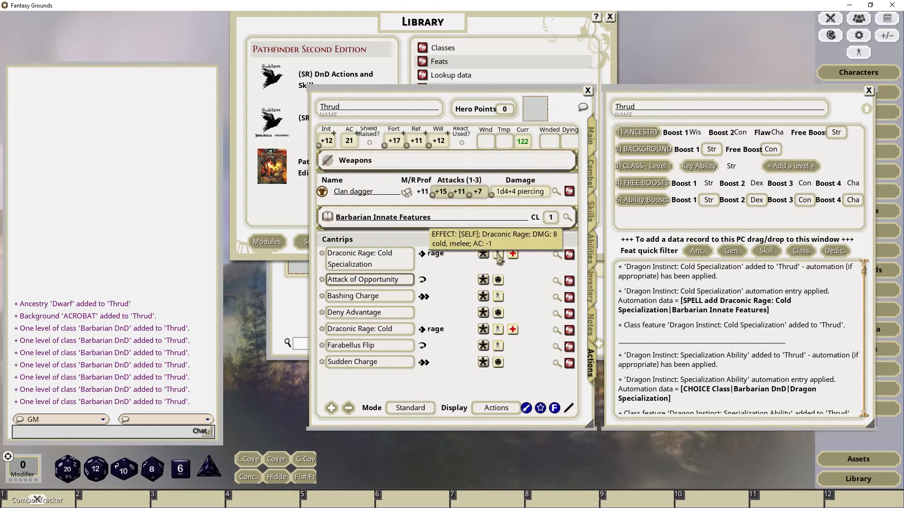
pyautogui.click(569, 255)
pyautogui.scroll(-3, 450, 298)
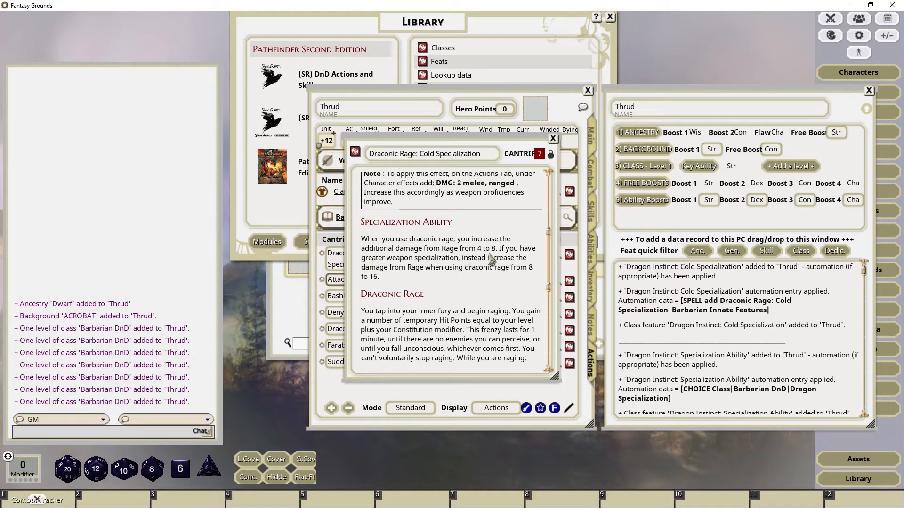
pyautogui.click(553, 138)
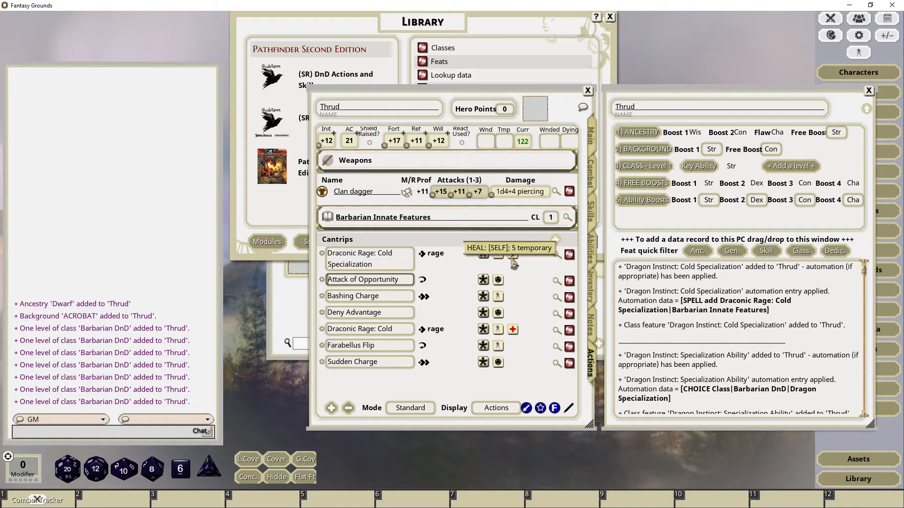
pyautogui.click(554, 217)
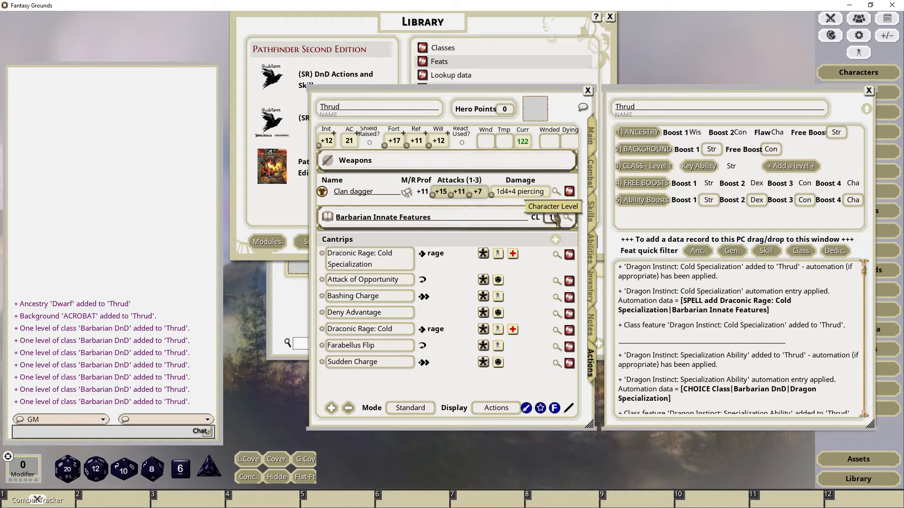
pyautogui.write('7')
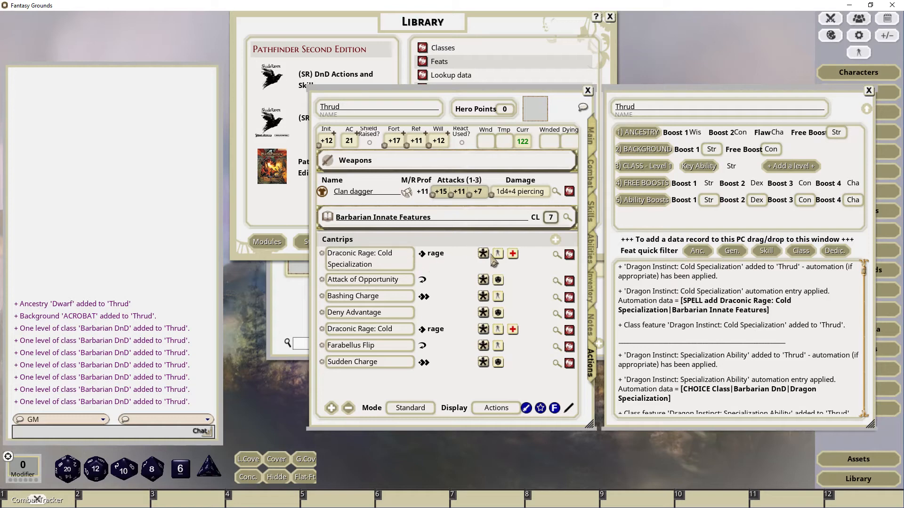
# - Check the Weapon Specialization entry among Thrud's character effects by switching it off and back on
pyautogui.click(594, 189)
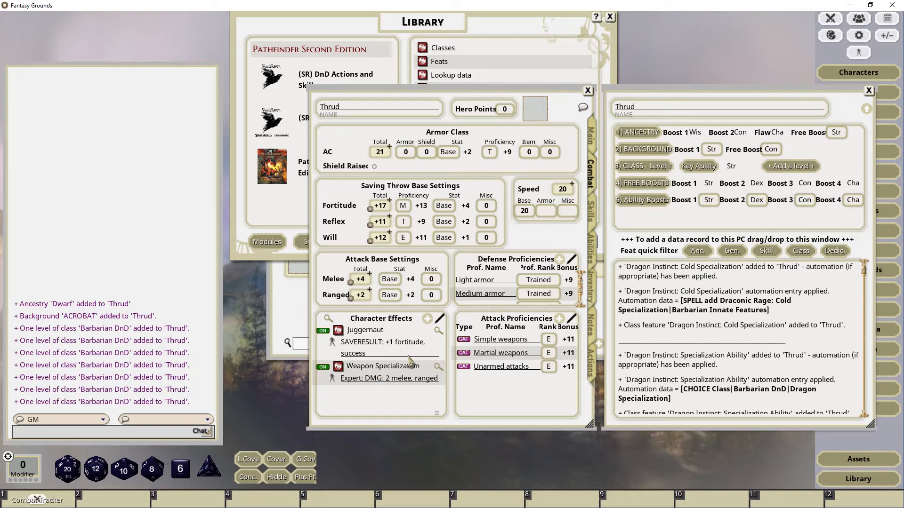
pyautogui.click(323, 367)
pyautogui.click(323, 368)
# - Delete the older Draconic Rage: Cold entry from Thrud's Barbarian Innate Features actions
pyautogui.click(594, 367)
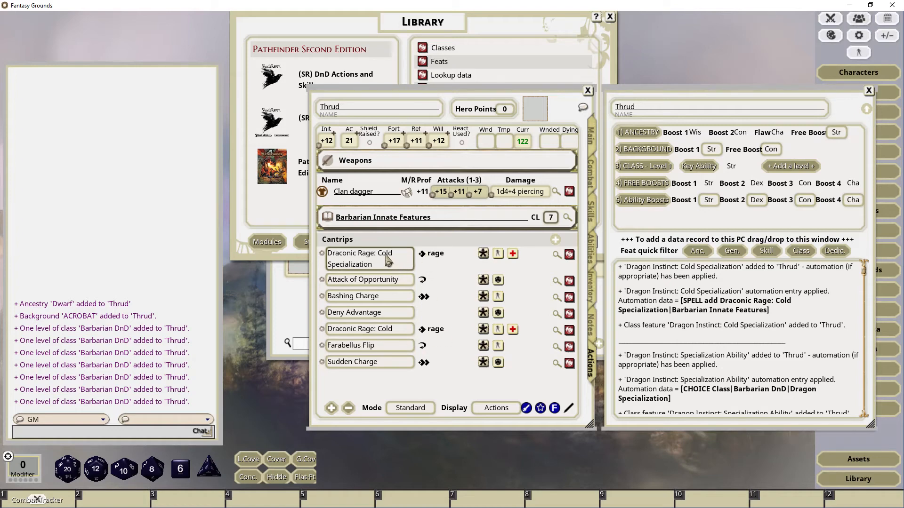
pyautogui.rightClick(393, 331)
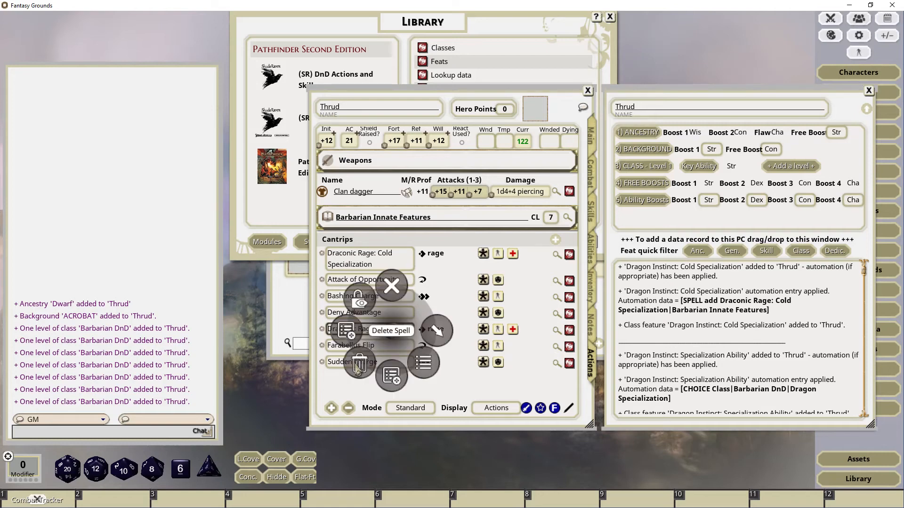
pyautogui.click(358, 368)
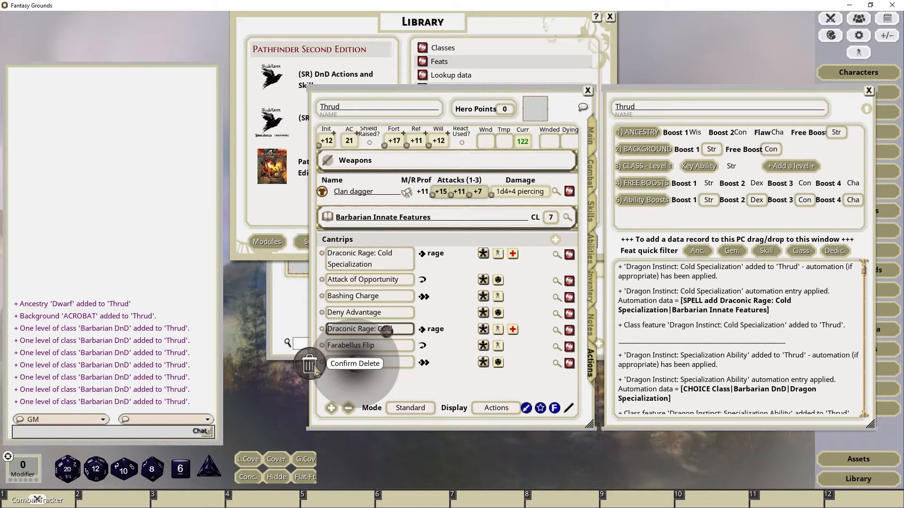
pyautogui.click(312, 368)
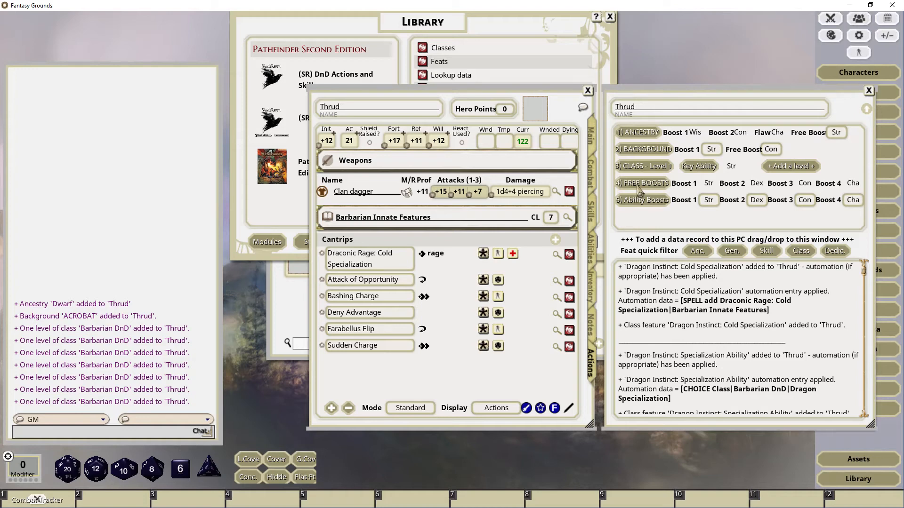
# - Look over the recent log entries and add an eighth level of Barbarian DnD to Thrud
pyautogui.scroll(-3, 776, 357)
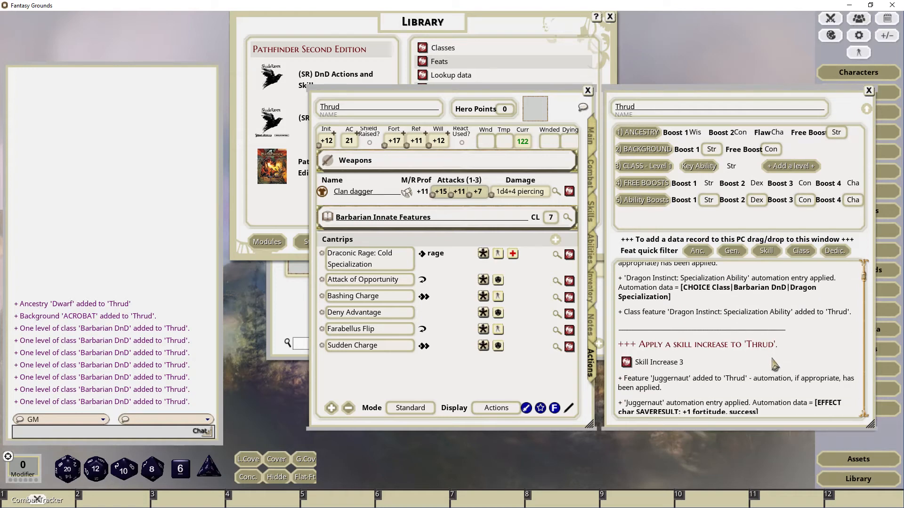
pyautogui.scroll(-4, 774, 366)
pyautogui.scroll(7, 776, 359)
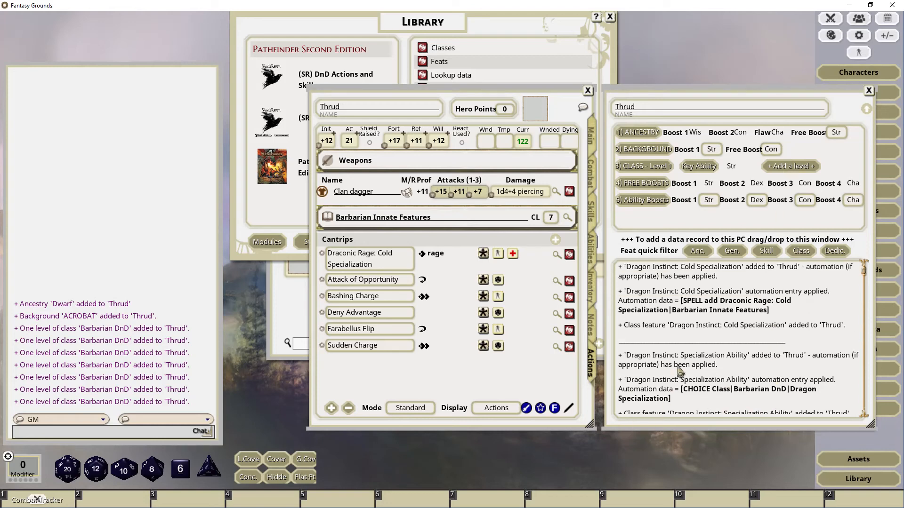
pyautogui.click(803, 171)
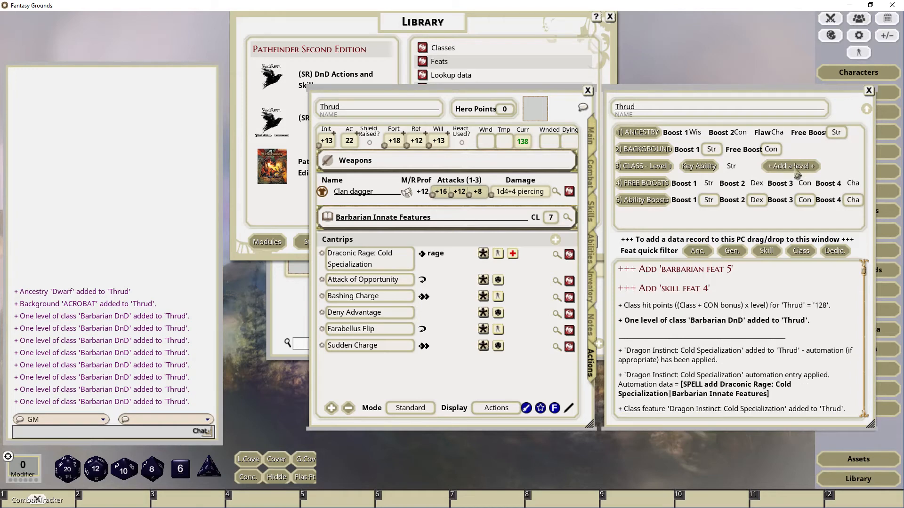
# - Add the automated level 8 class feat Follow-Up Assault to Thrud
pyautogui.click(800, 251)
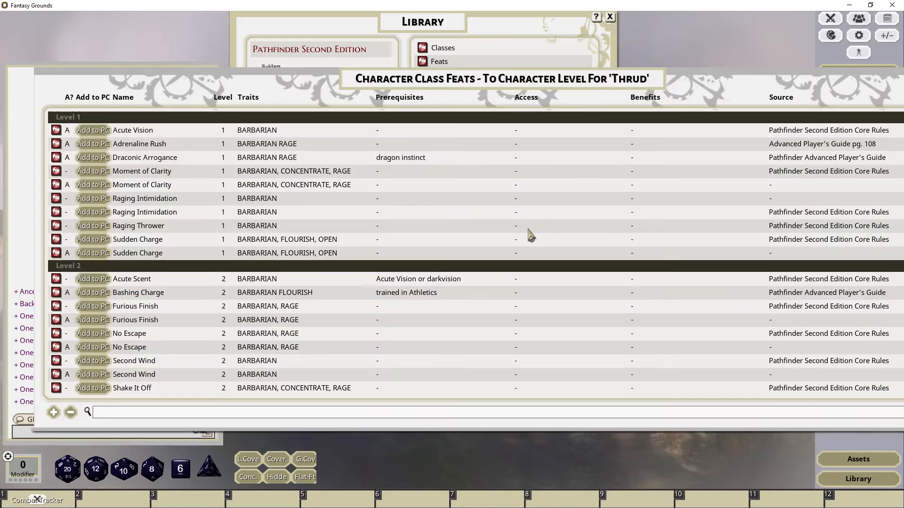
pyautogui.click(70, 412)
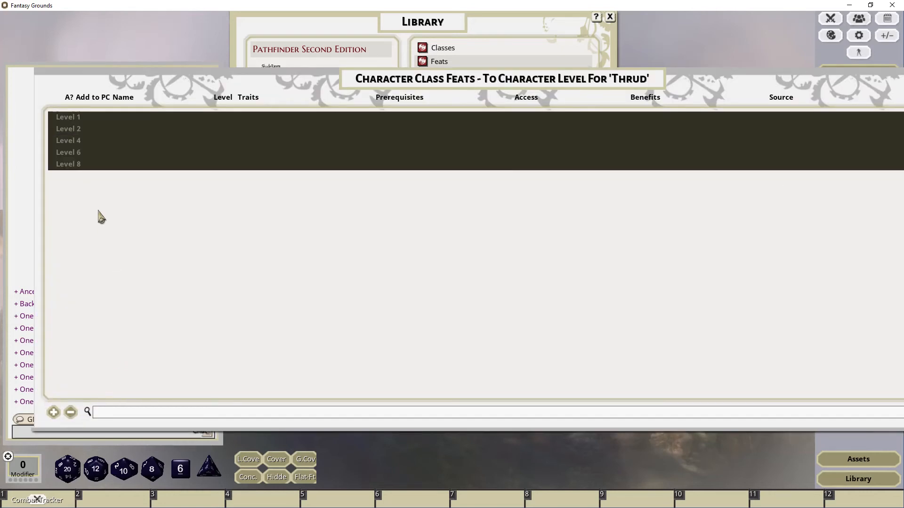
pyautogui.click(84, 166)
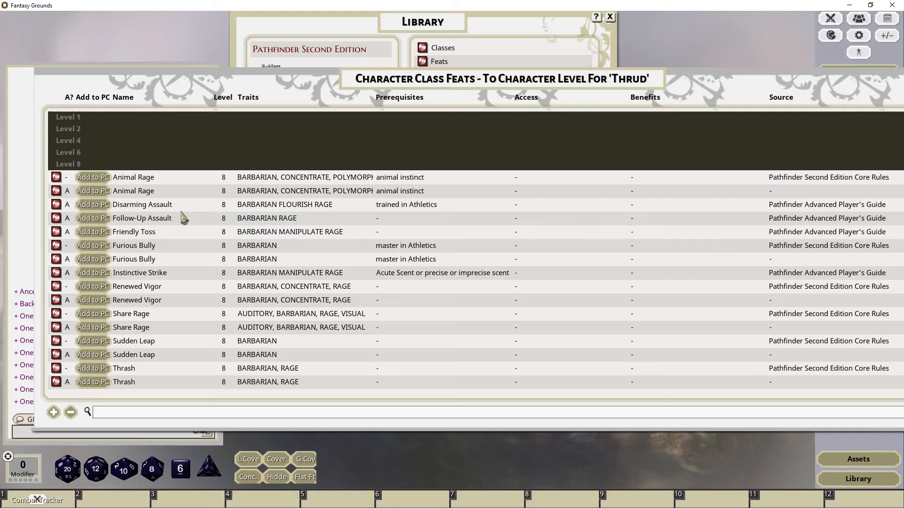
pyautogui.click(101, 221)
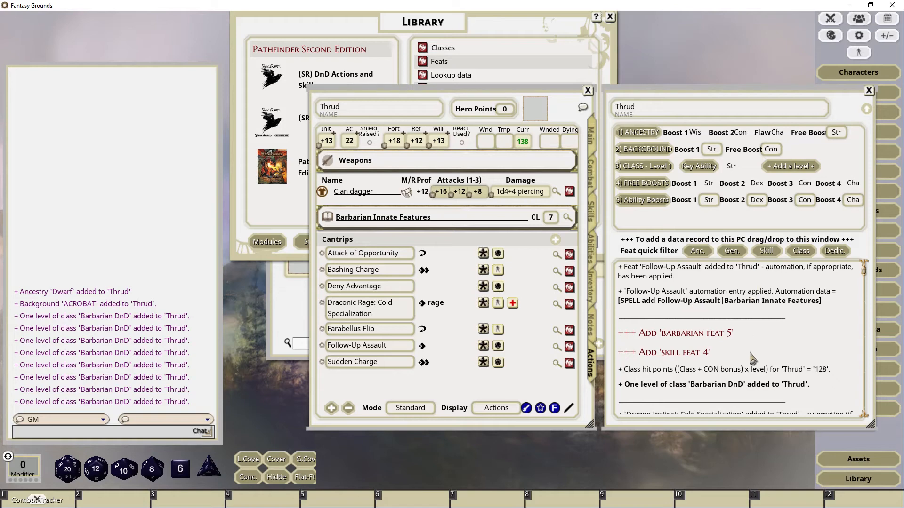
# - Add a ninth level of Barbarian DnD to Thrud with Dragon Instinct: Raging Resistance and Dragon Instinct: Cold Resistance
pyautogui.click(784, 167)
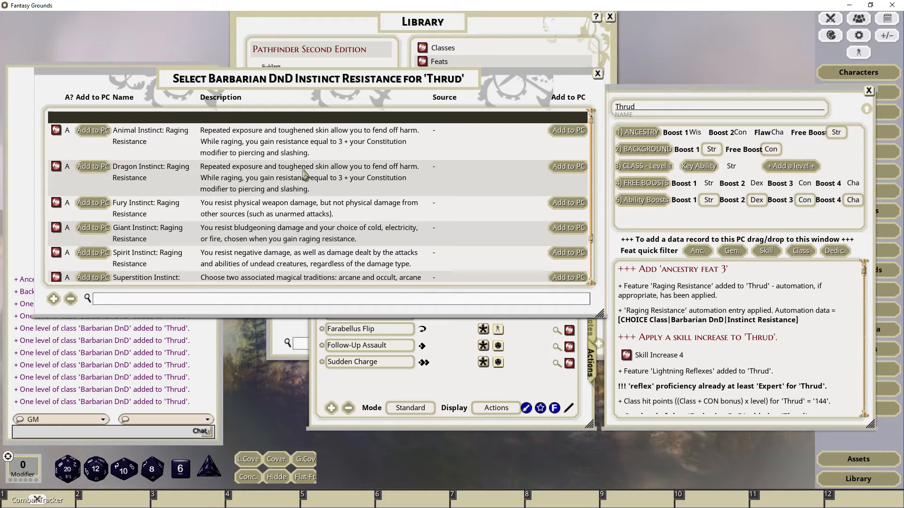
pyautogui.click(93, 167)
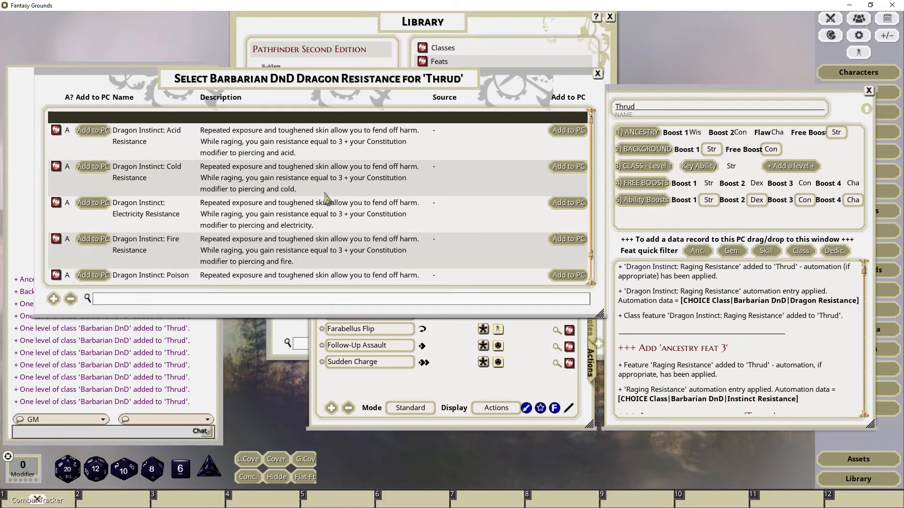
pyautogui.scroll(-1, 329, 273)
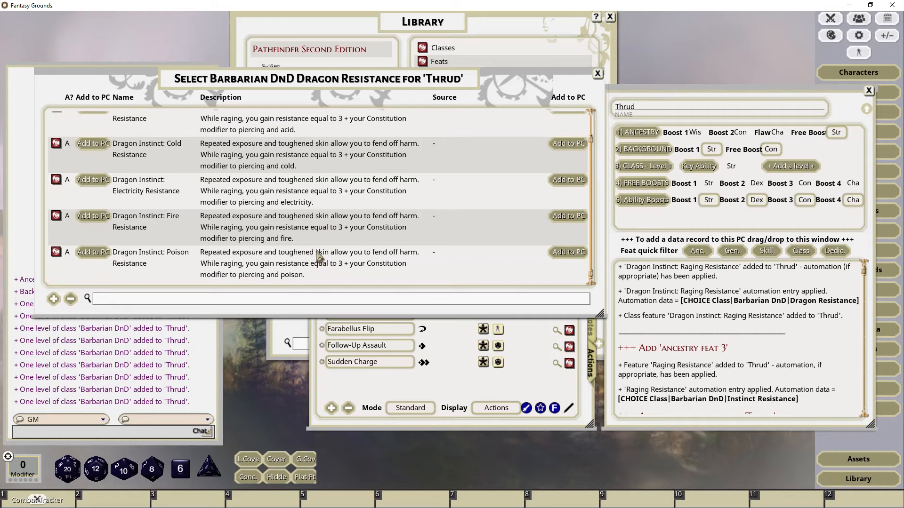
pyautogui.scroll(1, 320, 254)
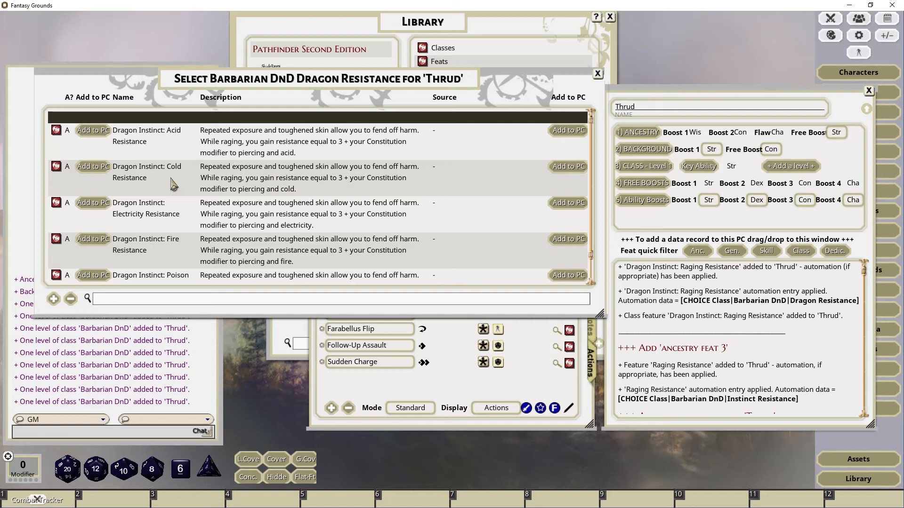
pyautogui.click(99, 169)
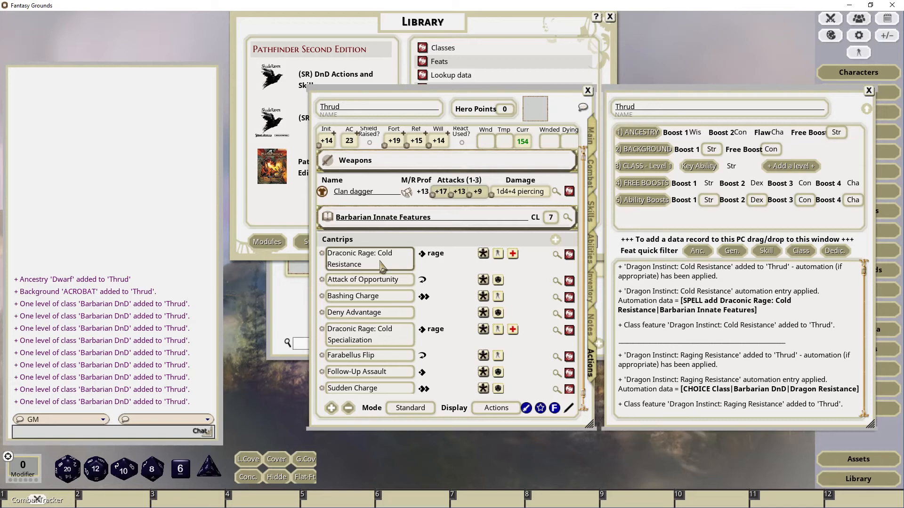
# - Delete the Draconic Rage: Cold Specialization action and raise the Barbarian Innate Features character level to 9
pyautogui.rightClick(373, 341)
pyautogui.click(341, 377)
pyautogui.click(342, 377)
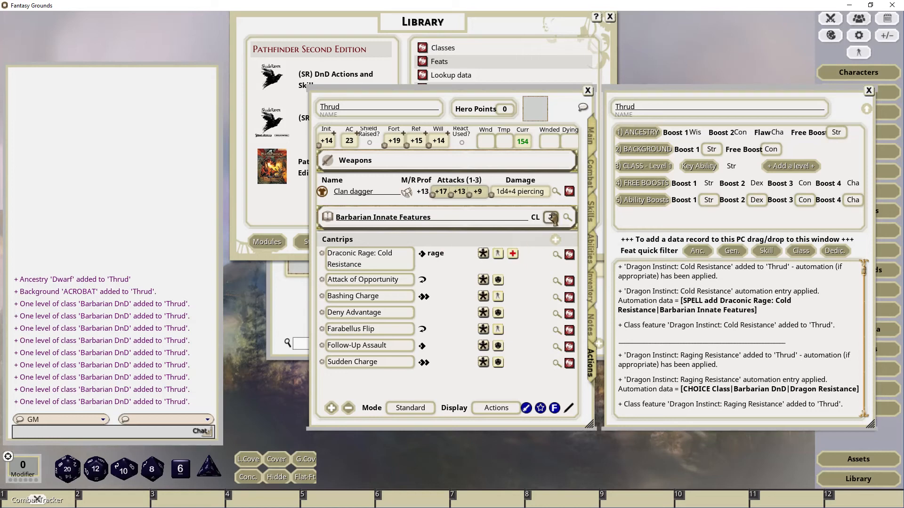
pyautogui.scroll(1, 554, 220)
pyautogui.scroll(1, 554, 220)
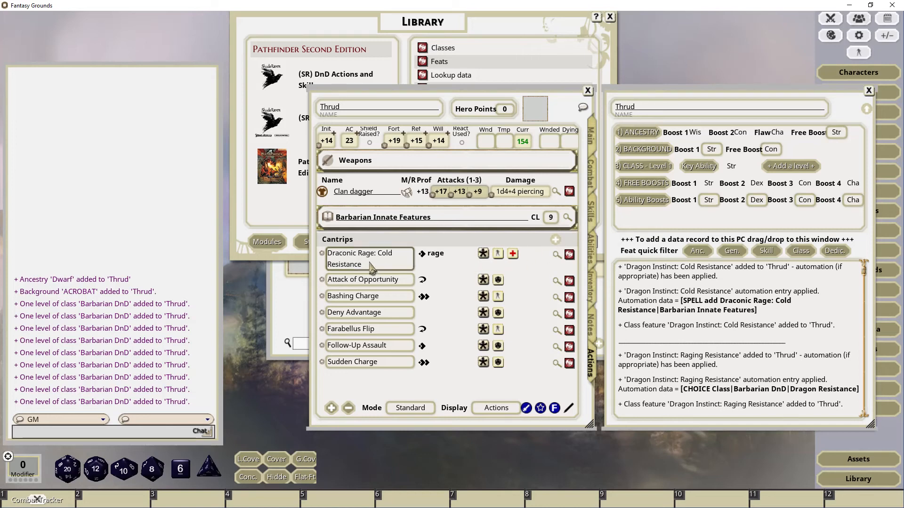
# - Add a tenth level of Barbarian DnD to Thrud with ability boosts to Strength, Dexterity, Constitution and Charisma
pyautogui.click(789, 169)
pyautogui.click(405, 237)
pyautogui.click(398, 253)
pyautogui.click(402, 269)
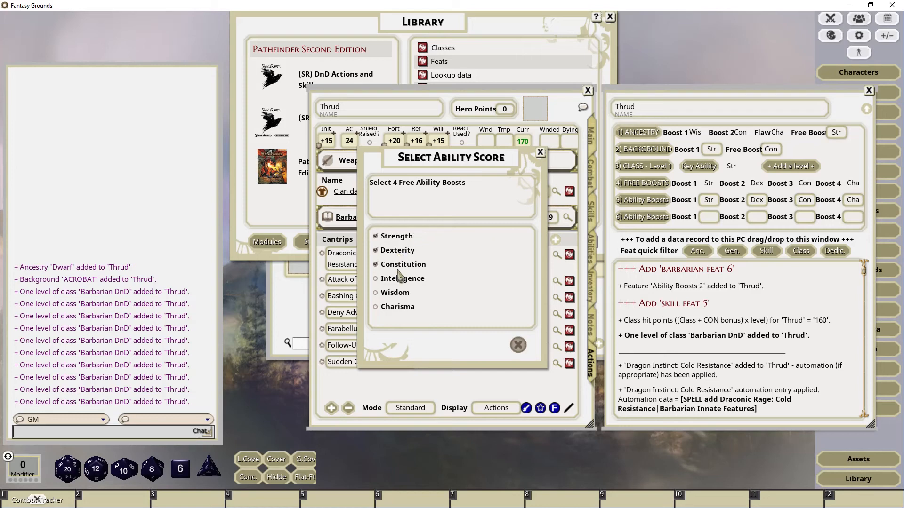
pyautogui.click(404, 309)
pyautogui.click(500, 346)
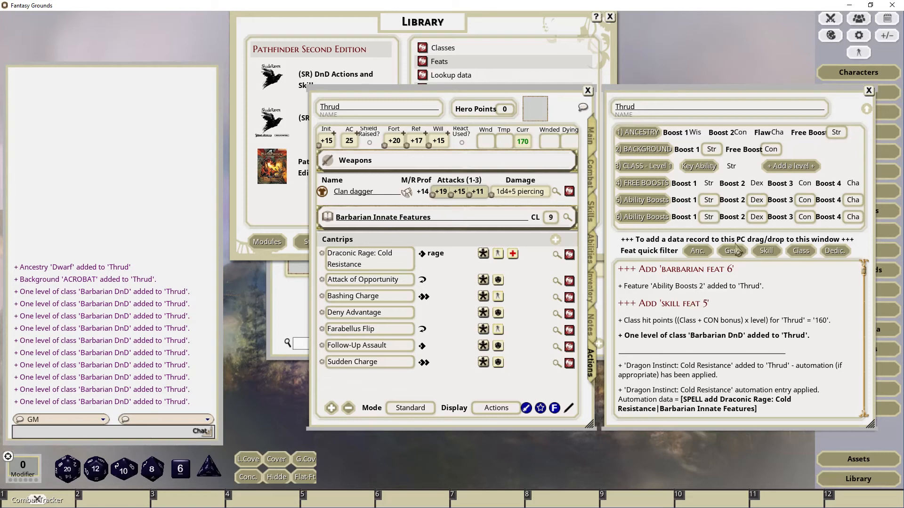
# - Add Barbarian DnD levels 11 to 15 to Thrud with Dragon Instinct: Greater Specialization and Dragon Instinct: Cold Greater Specialization
pyautogui.click(781, 172)
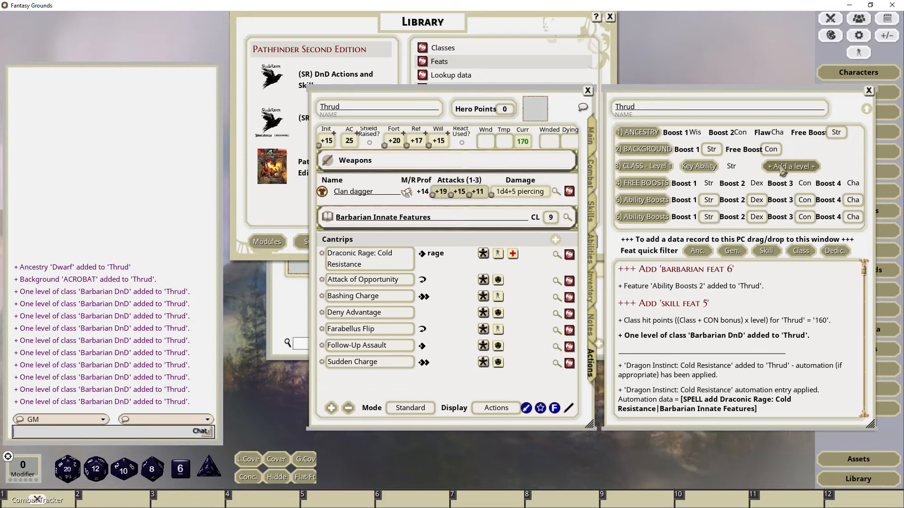
pyautogui.click(781, 172)
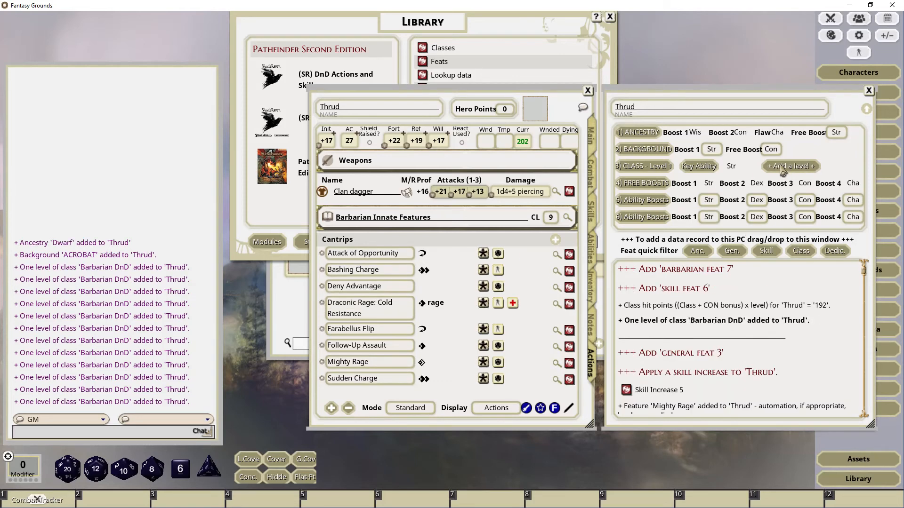
pyautogui.click(783, 172)
pyautogui.click(782, 172)
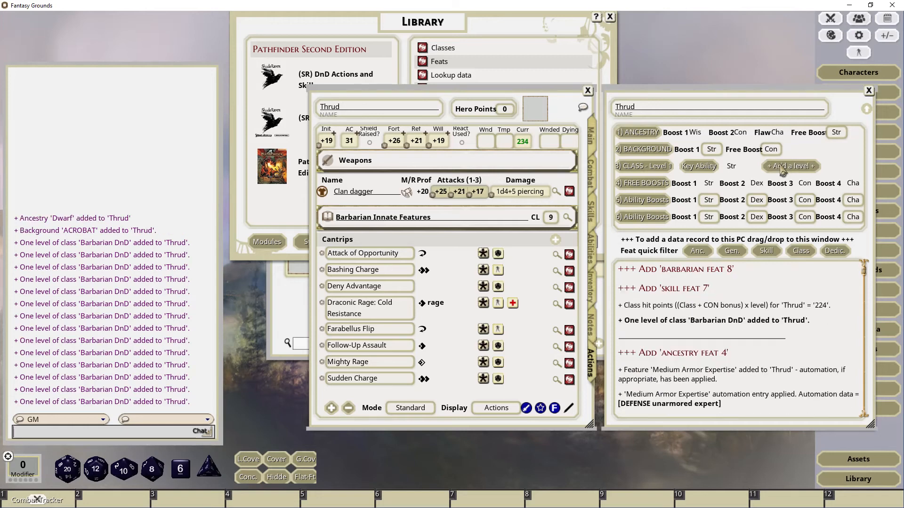
pyautogui.click(782, 172)
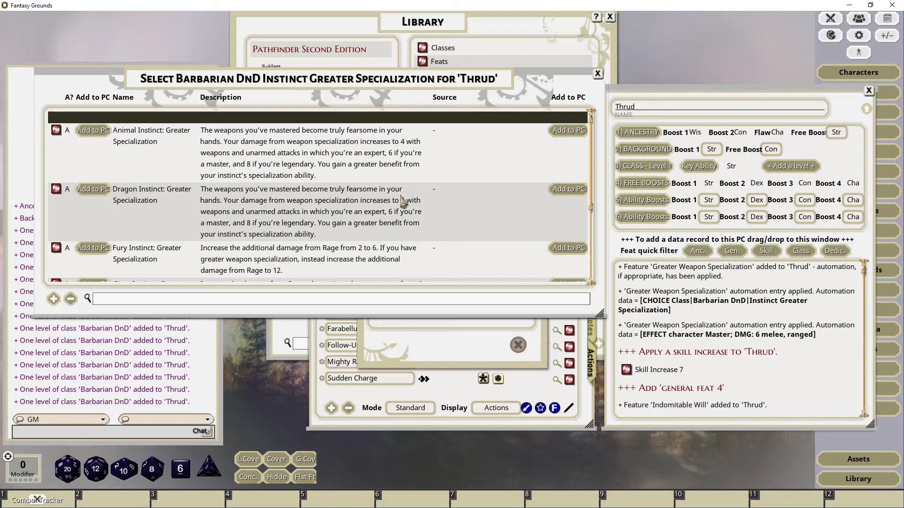
pyautogui.click(97, 190)
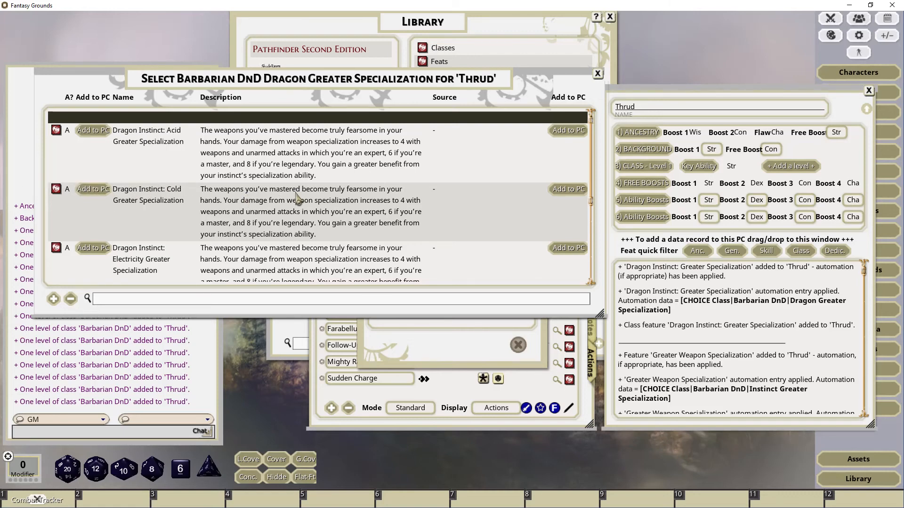
pyautogui.click(95, 193)
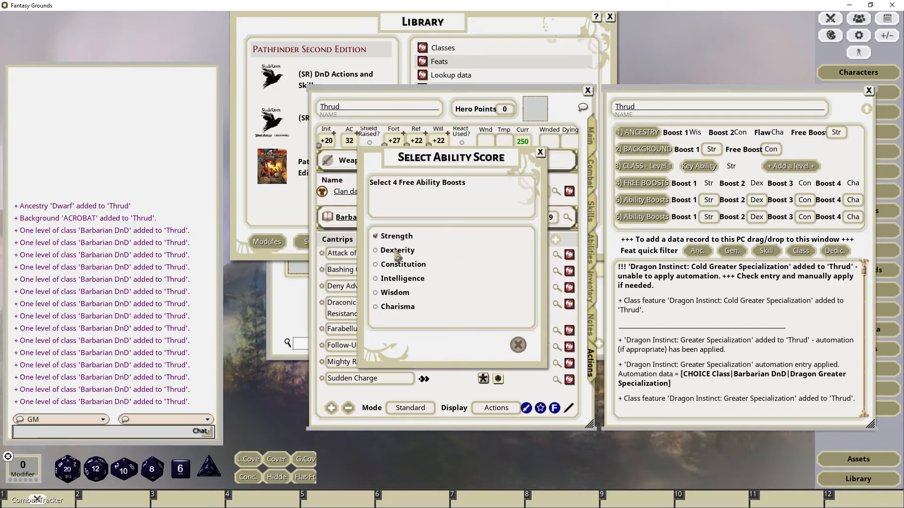
# - Assign Thrud's four free level 15 ability boosts to Strength, Dexterity, Constitution and Charisma
pyautogui.click(396, 266)
pyautogui.click(404, 306)
pyautogui.click(497, 345)
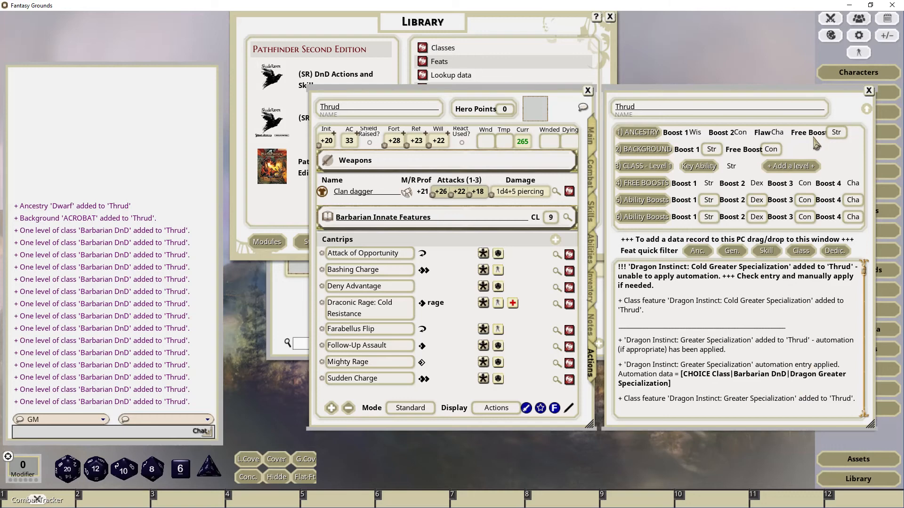
# - Close the level-up window and examine the Greater Weapon Specialization text and automation among Thrud's class abilities
pyautogui.click(869, 91)
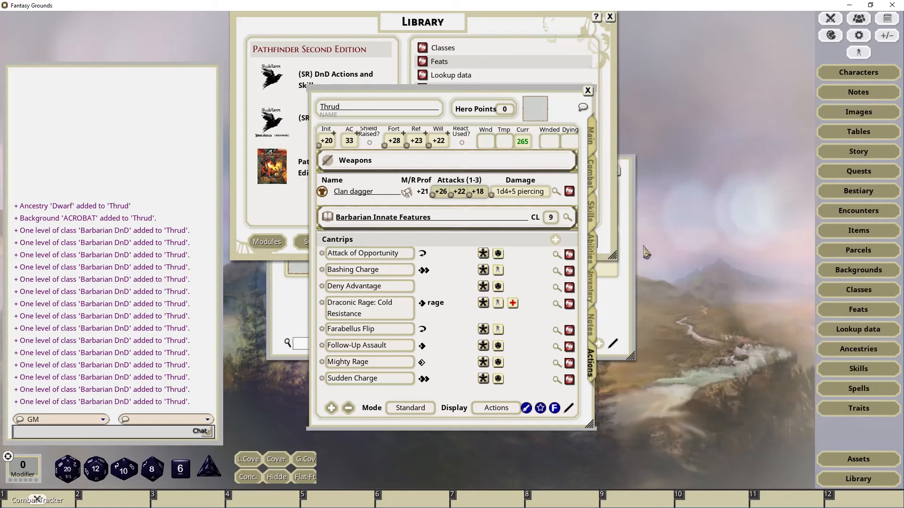
pyautogui.click(592, 212)
pyautogui.click(595, 248)
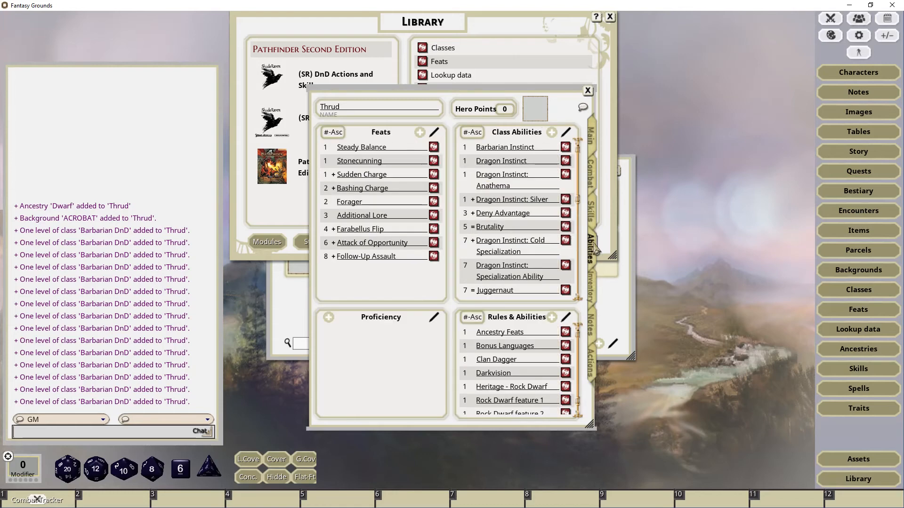
pyautogui.scroll(-5, 549, 228)
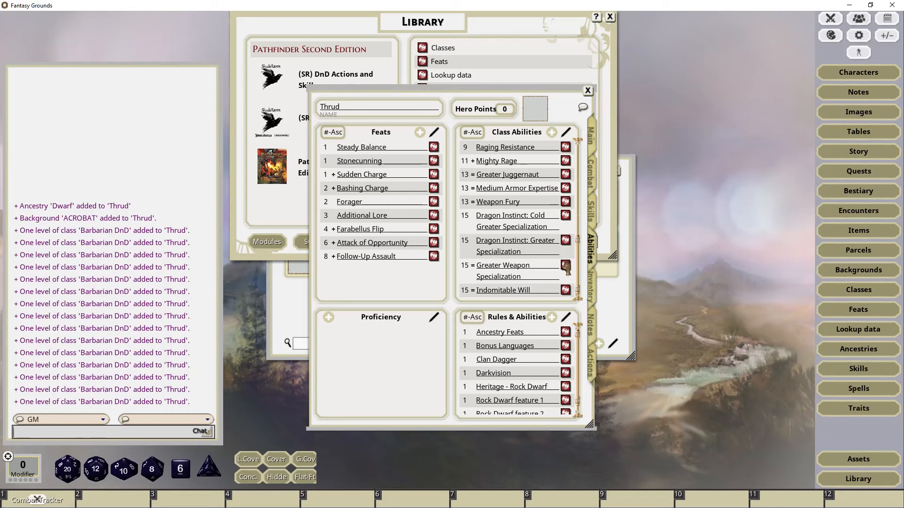
pyautogui.click(566, 267)
pyautogui.scroll(-3, 492, 266)
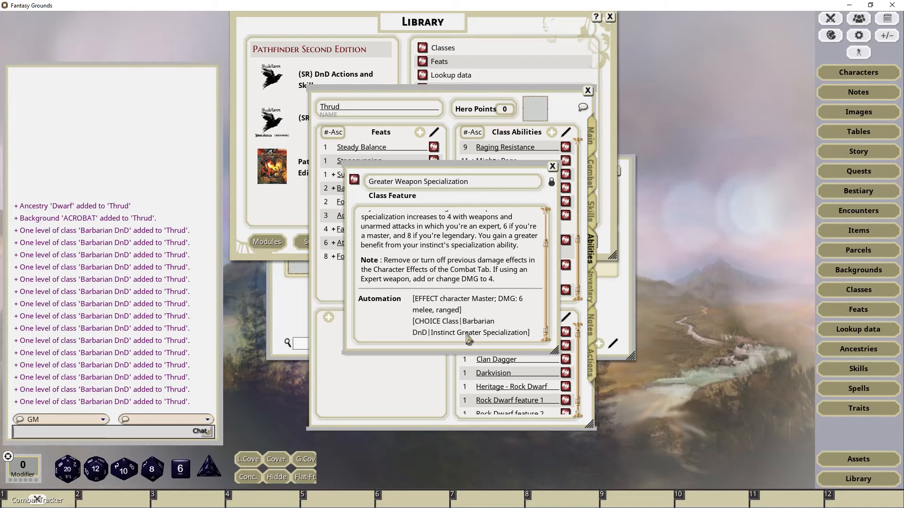
pyautogui.click(553, 167)
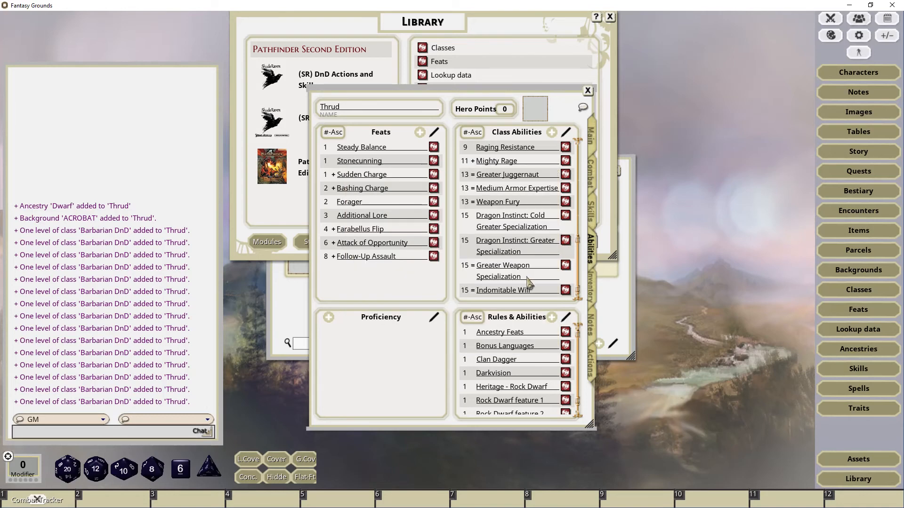
pyautogui.click(566, 266)
pyautogui.scroll(-2, 506, 298)
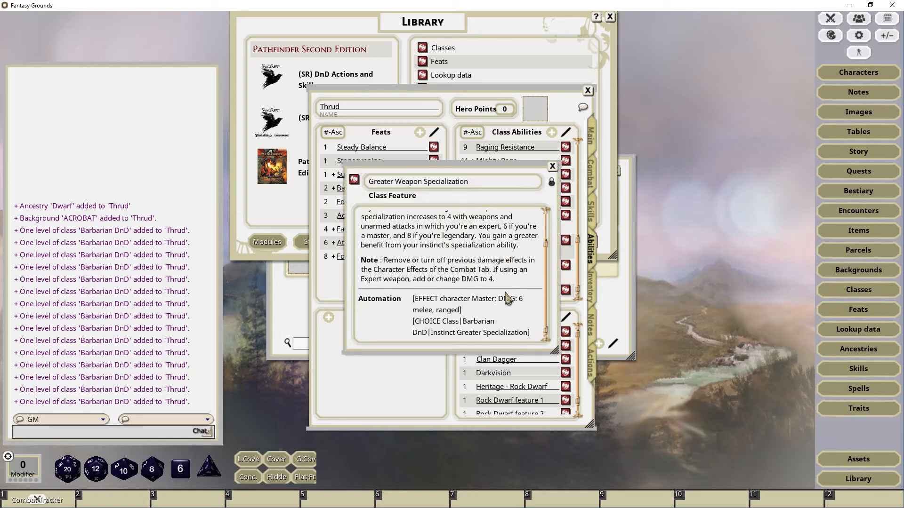
pyautogui.scroll(2, 509, 292)
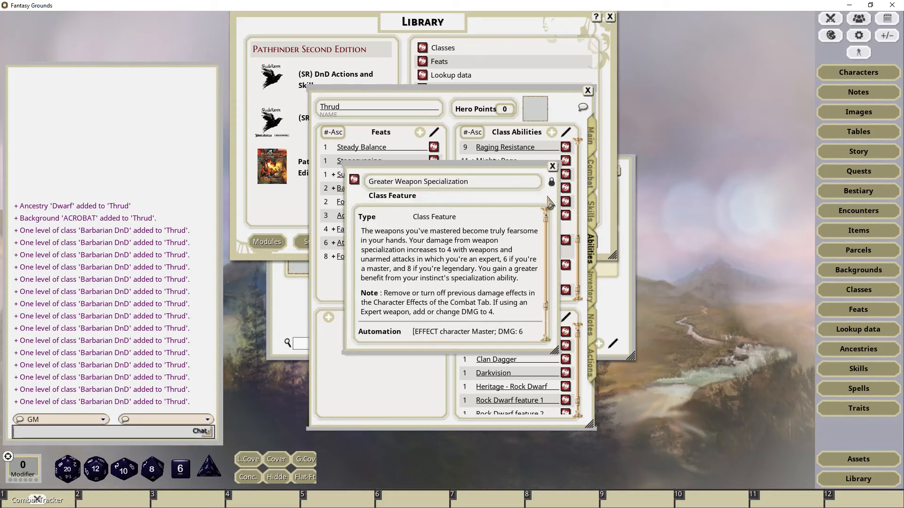
pyautogui.click(552, 167)
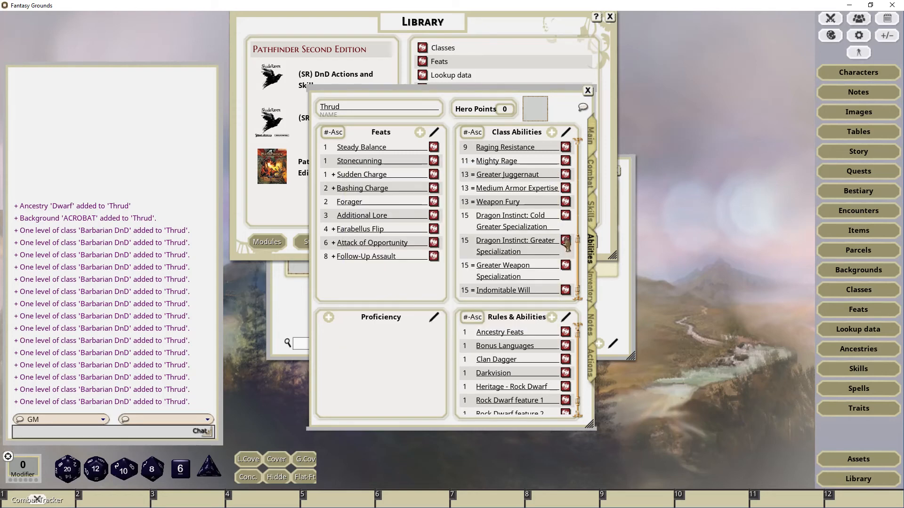
# - Check the automation of Dragon Instinct: Cold Greater Specialization and search the (SR) DnD Barbarian spells for "greater"
pyautogui.click(566, 216)
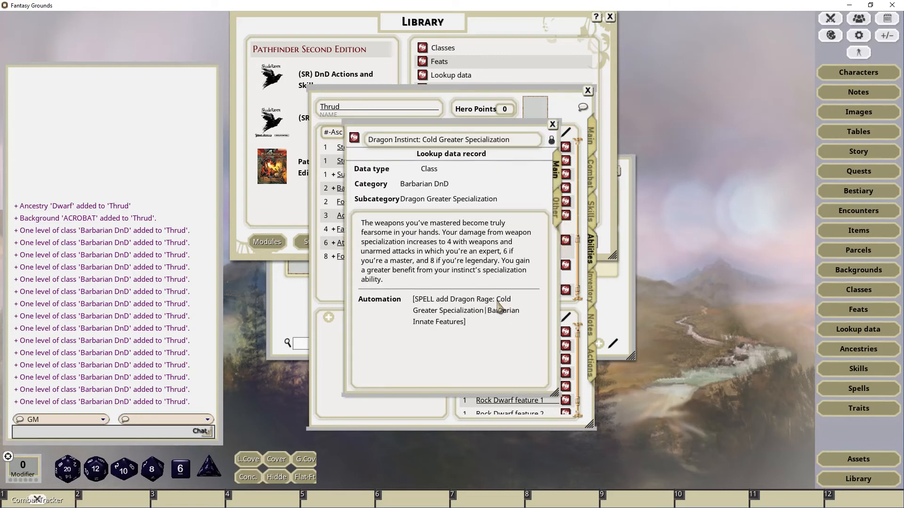
pyautogui.click(857, 390)
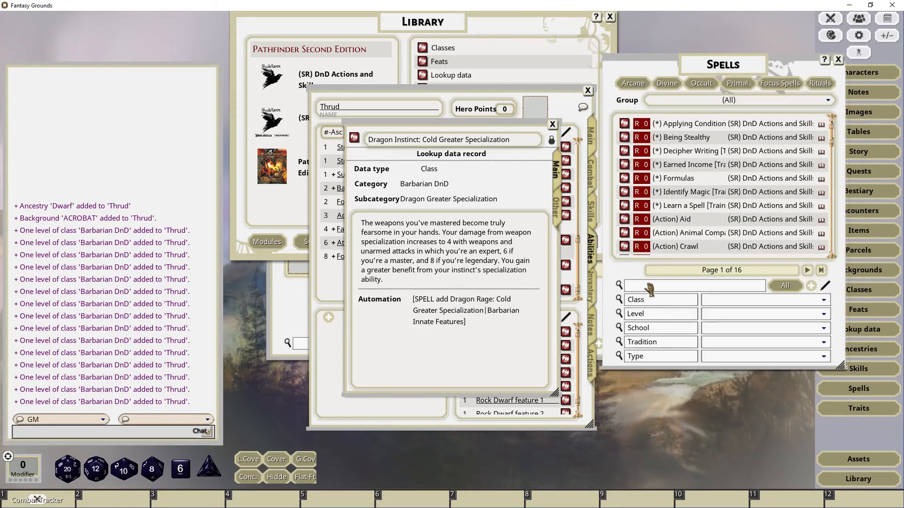
pyautogui.click(728, 103)
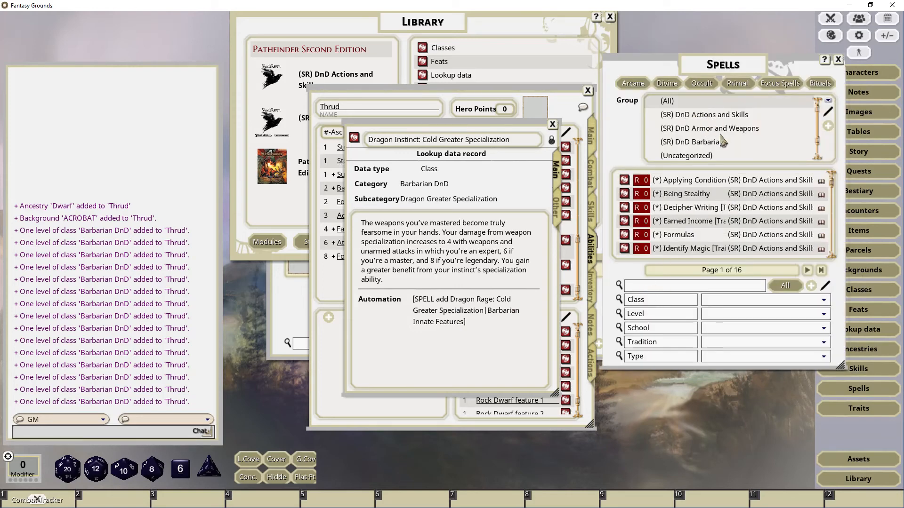
pyautogui.scroll(-1, 706, 134)
pyautogui.click(704, 129)
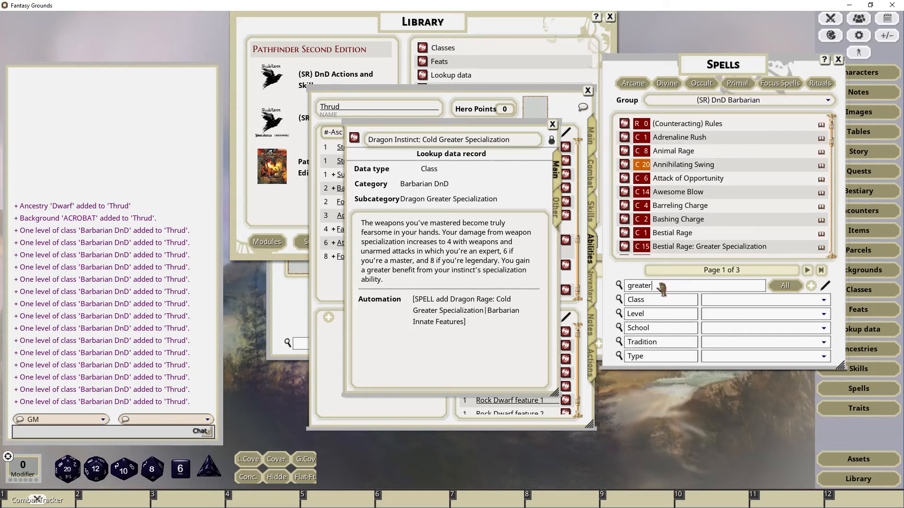
pyautogui.press('Return')
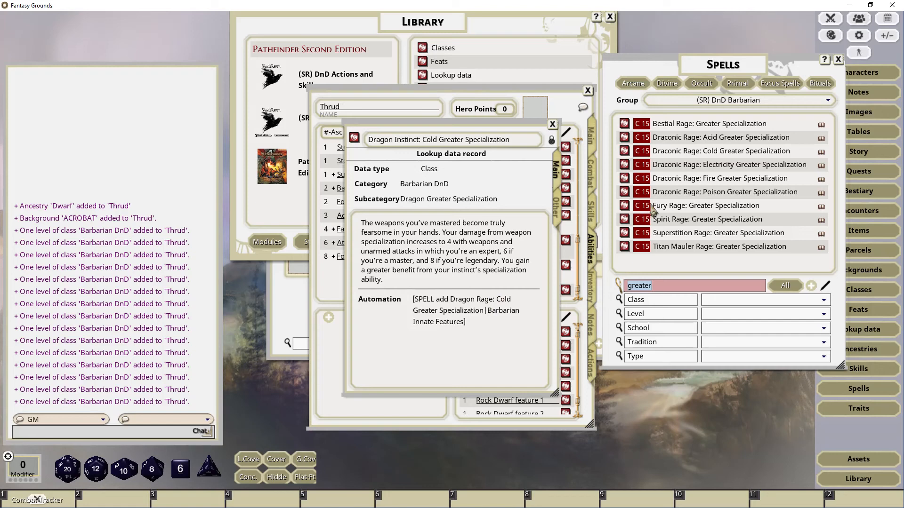
# - Review the Draconic Rage: Cold Greater Specialization spell, add it to Thrud's Barbarian Innate Features and set their character level to 15
pyautogui.click(623, 151)
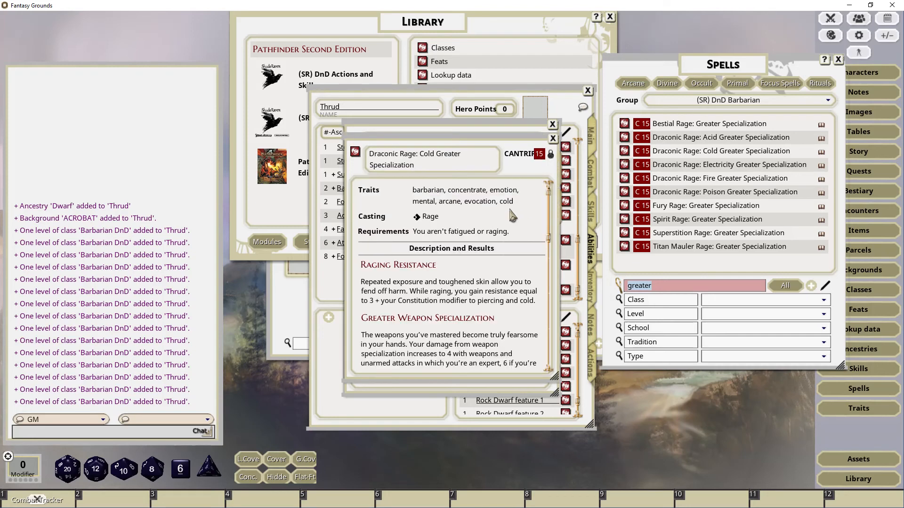
pyautogui.moveTo(495, 123); pyautogui.dragTo(750, 86)
pyautogui.scroll(-10, 722, 249)
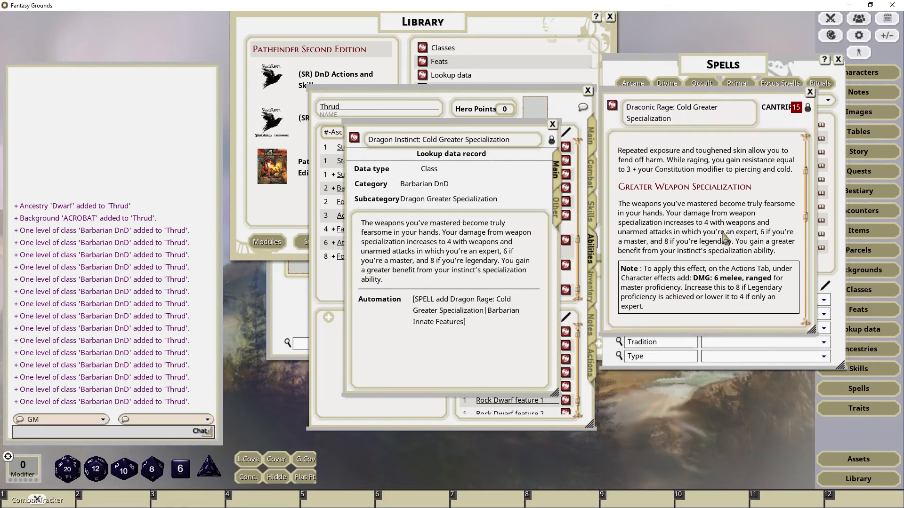
pyautogui.scroll(-10, 722, 250)
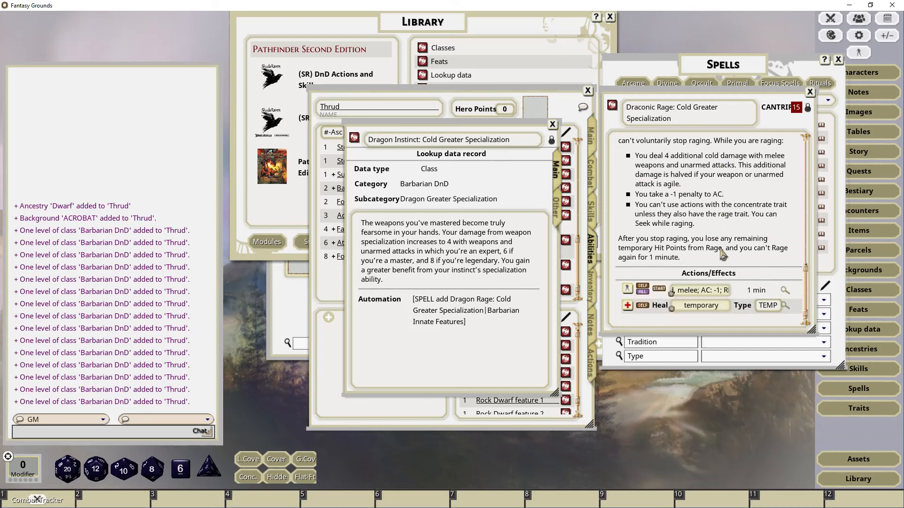
pyautogui.click(553, 126)
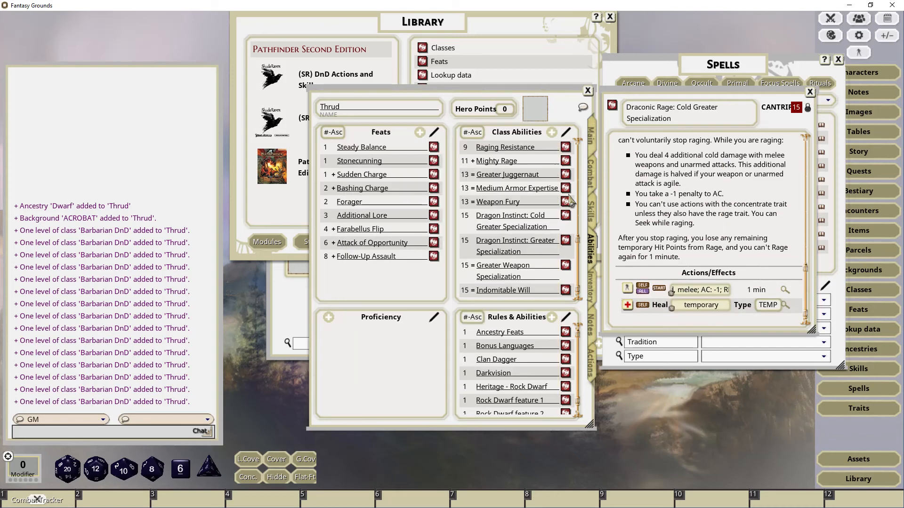
pyautogui.click(592, 367)
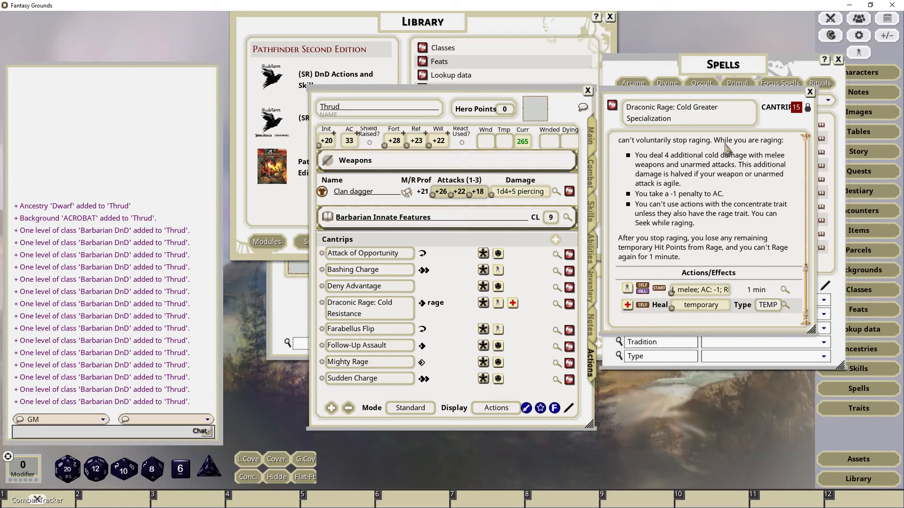
pyautogui.moveTo(613, 110); pyautogui.dragTo(435, 241)
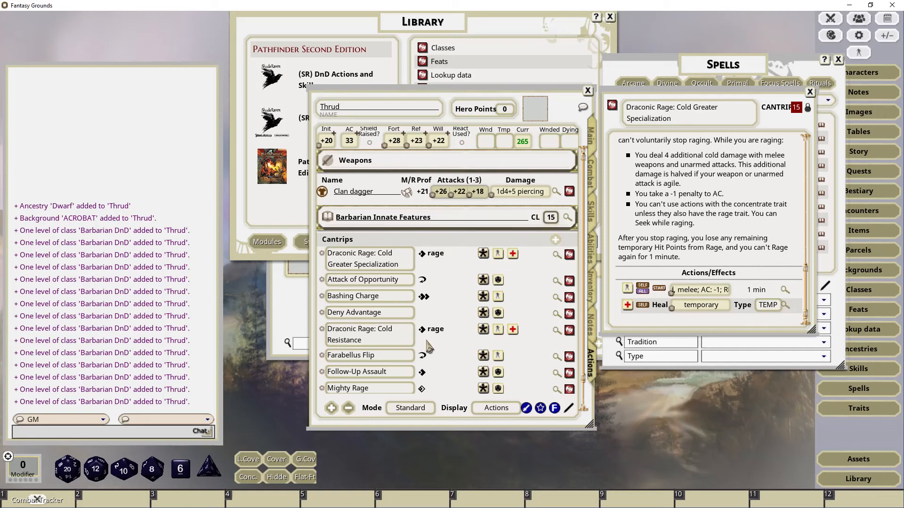
# - Delete the Draconic Rage: Cold Resistance action from Thrud's cantrips and close the spell record and spell list
pyautogui.scroll(-1, 429, 349)
pyautogui.scroll(1, 451, 383)
pyautogui.rightClick(390, 326)
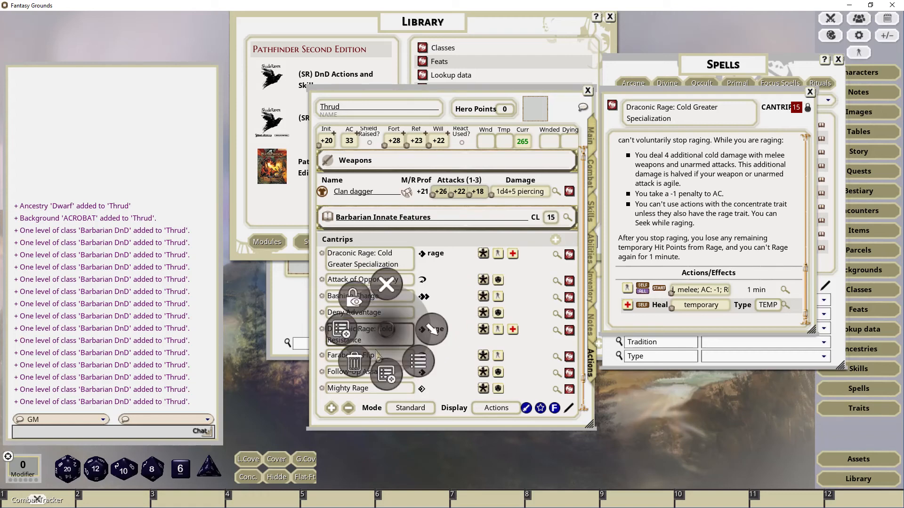
pyautogui.click(367, 363)
pyautogui.click(314, 359)
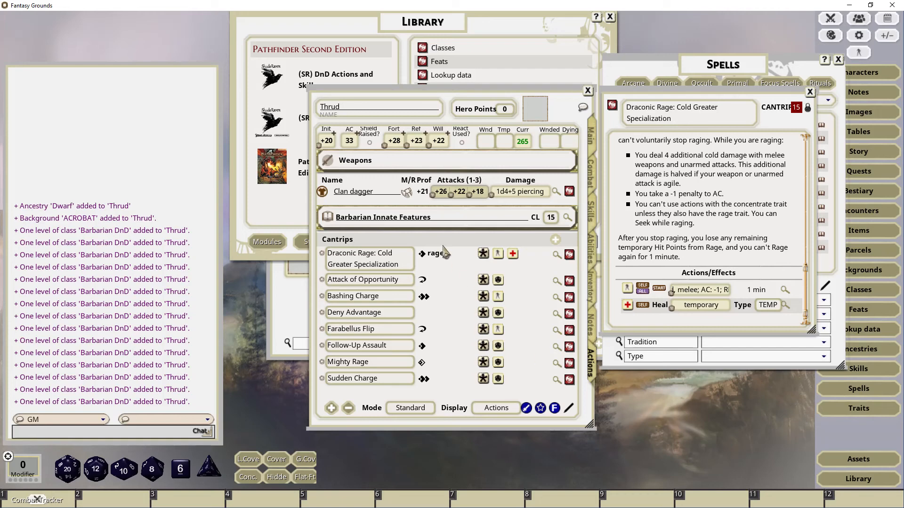
pyautogui.click(809, 92)
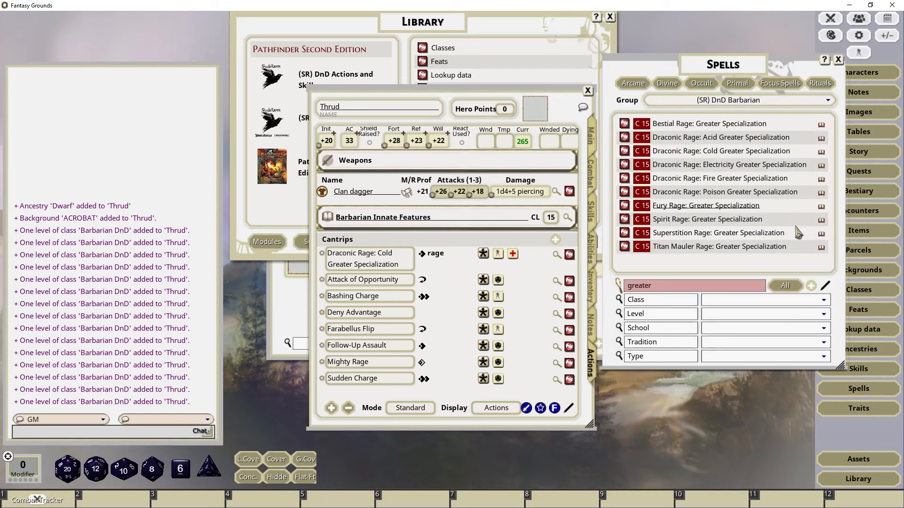
pyautogui.click(839, 60)
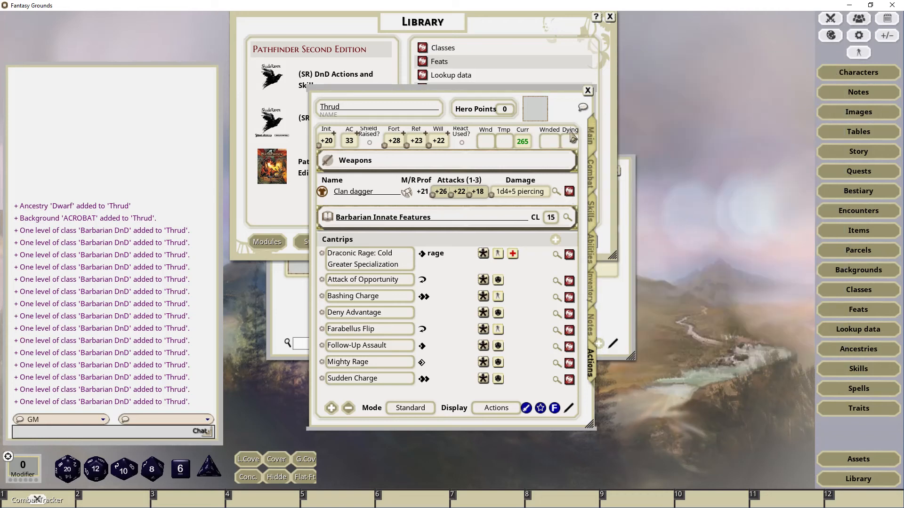
# - Add the automated version of the level 14 class feat Awesome Blow to Thrud and return to their actions
pyautogui.click(591, 137)
pyautogui.click(549, 142)
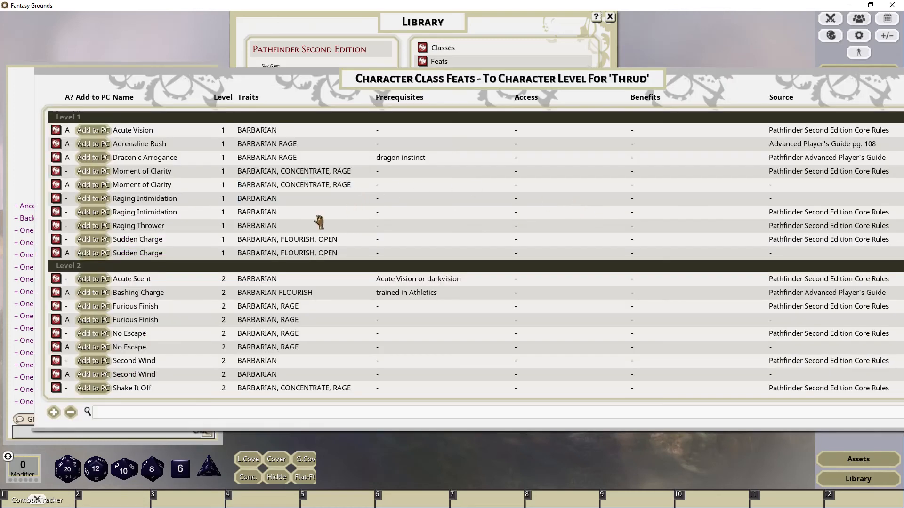
pyautogui.click(71, 412)
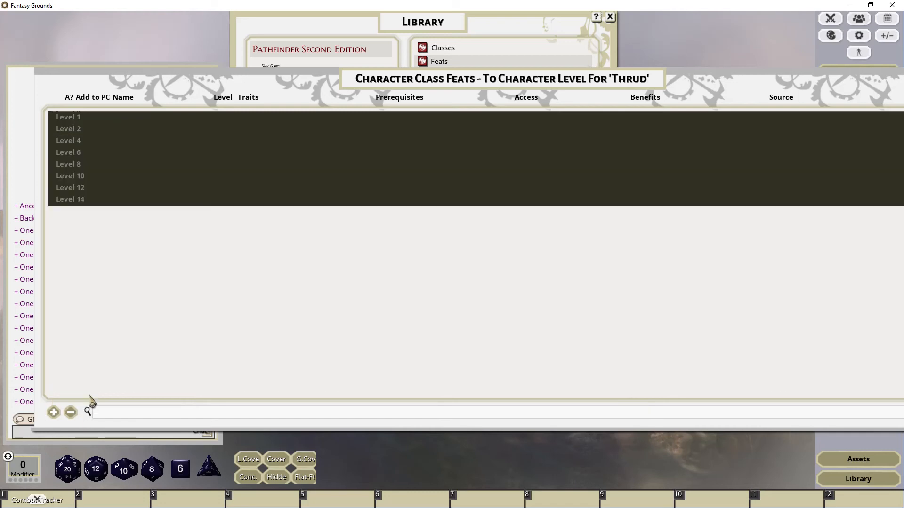
pyautogui.click(80, 202)
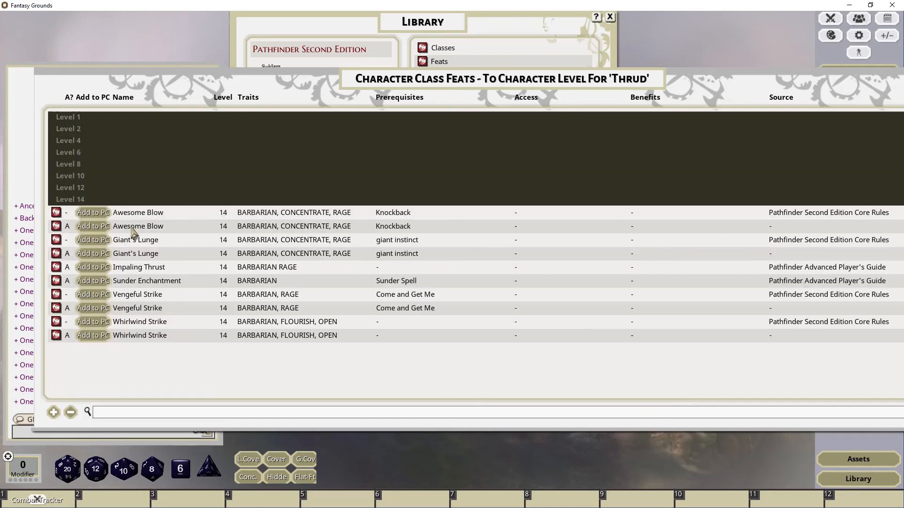
pyautogui.click(89, 226)
pyautogui.click(591, 367)
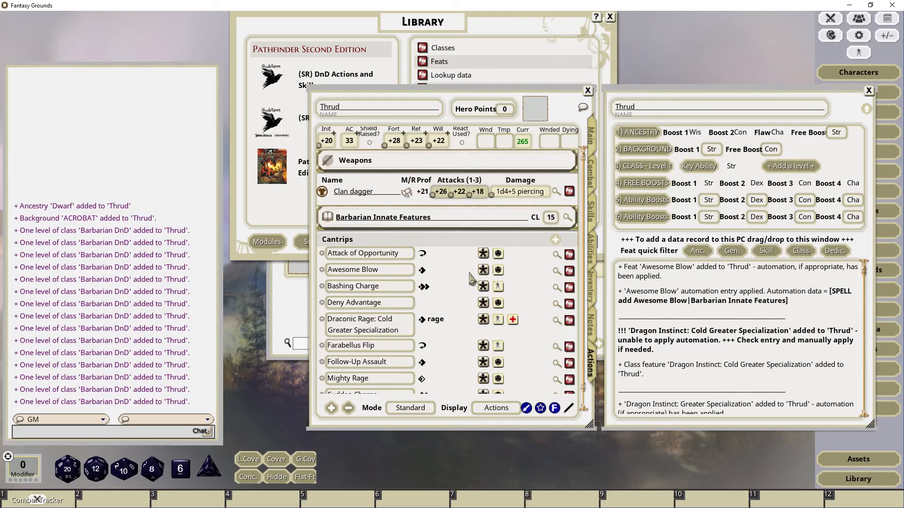
# - Review Thrud's Awesome Blow action and the linked Athletics: Shove record, including its actions and effects
pyautogui.click(569, 271)
pyautogui.scroll(-4, 447, 319)
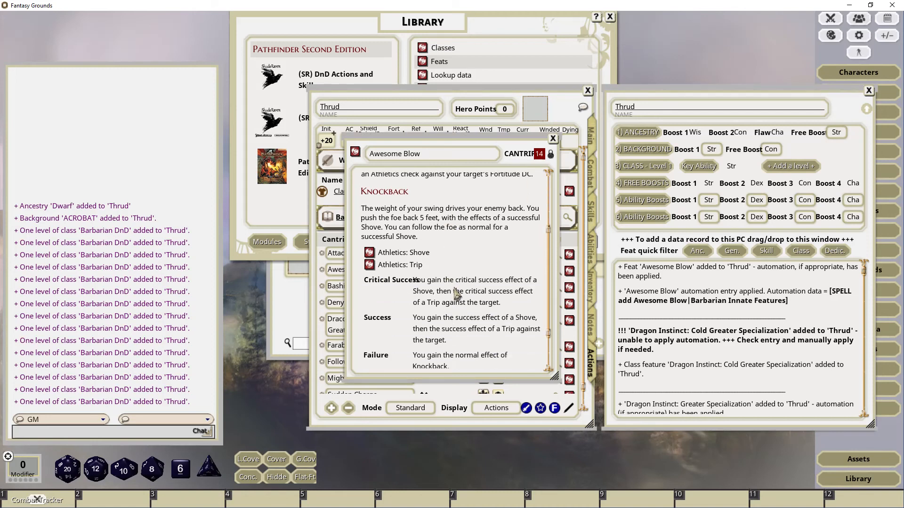
pyautogui.click(369, 254)
pyautogui.scroll(-4, 464, 312)
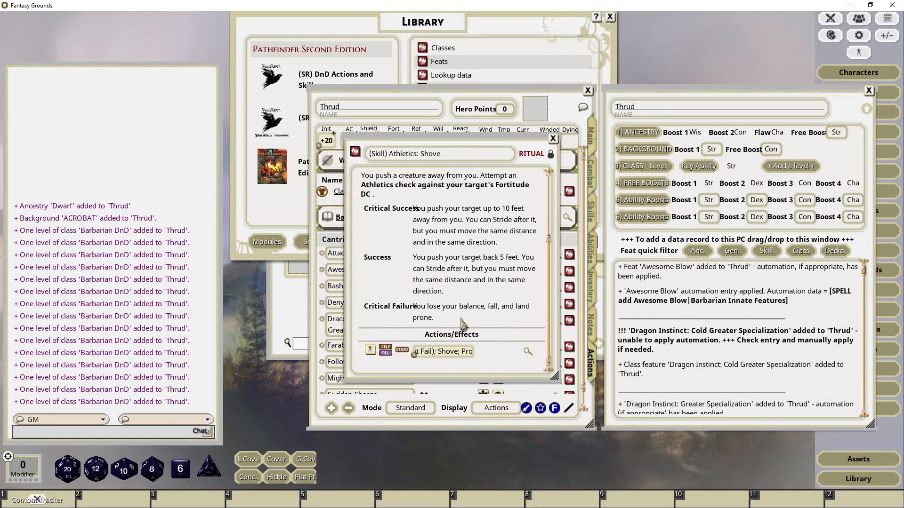
# - Add the Athletics: Shove action to Thrud's Barbarian Innate Features cantrips and close its record
pyautogui.moveTo(452, 140); pyautogui.dragTo(709, 135)
pyautogui.moveTo(473, 139); pyautogui.dragTo(194, 132)
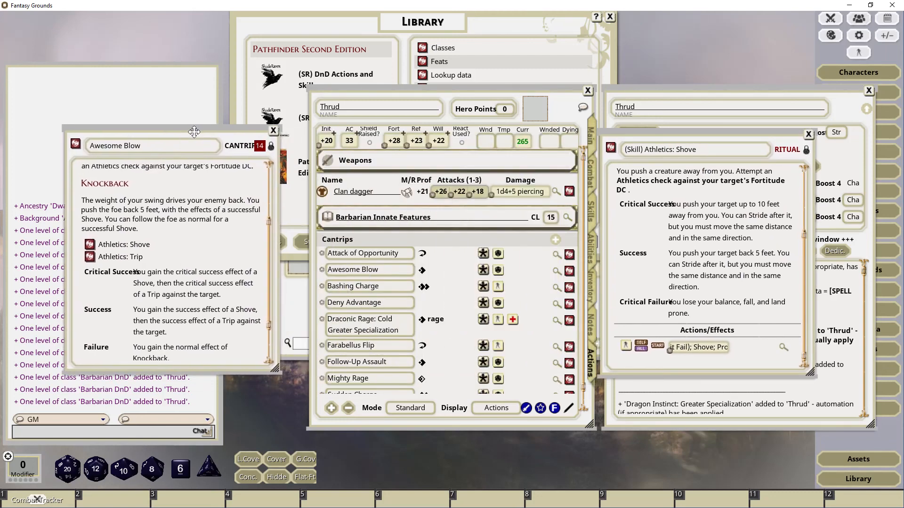
pyautogui.moveTo(428, 230); pyautogui.dragTo(410, 245)
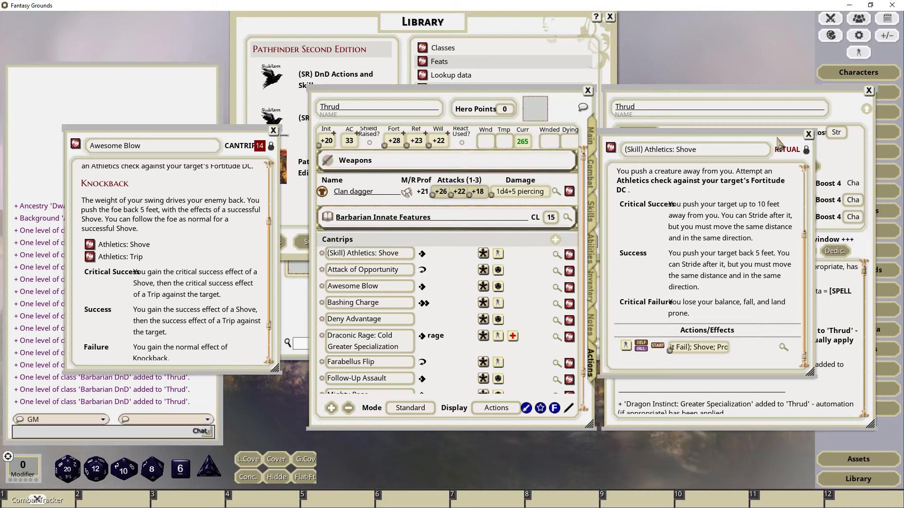
pyautogui.click(812, 137)
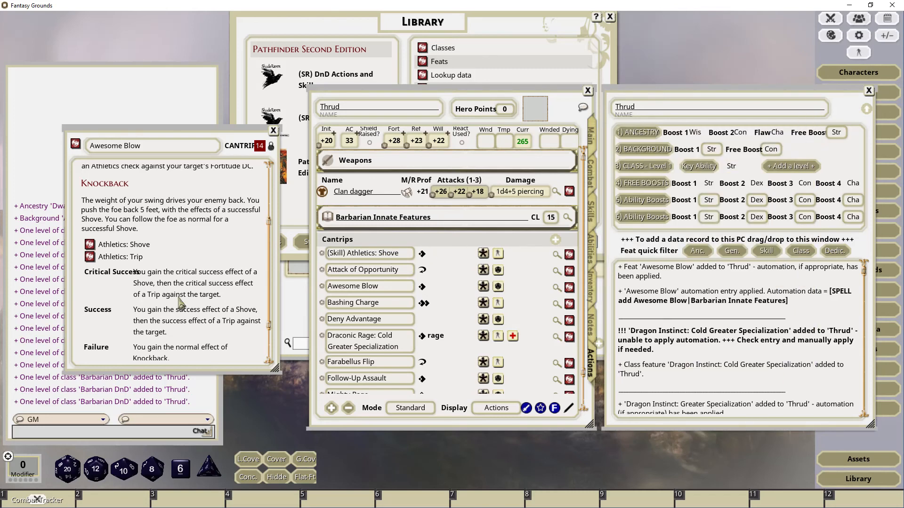
# - Review the Athletics: Trip record linked in Awesome Blow and add it to Thrud's Barbarian Innate Features cantrips
pyautogui.click(89, 257)
pyautogui.scroll(-3, 442, 314)
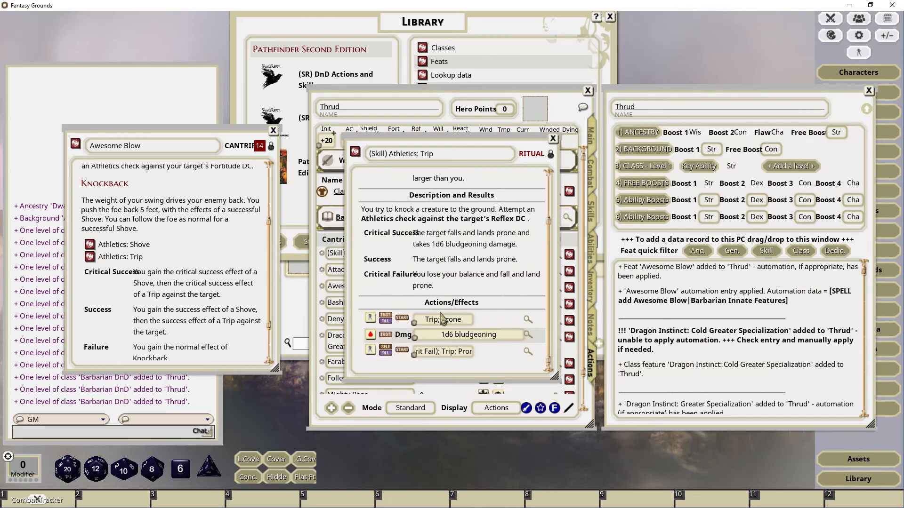
pyautogui.moveTo(473, 140); pyautogui.dragTo(741, 166)
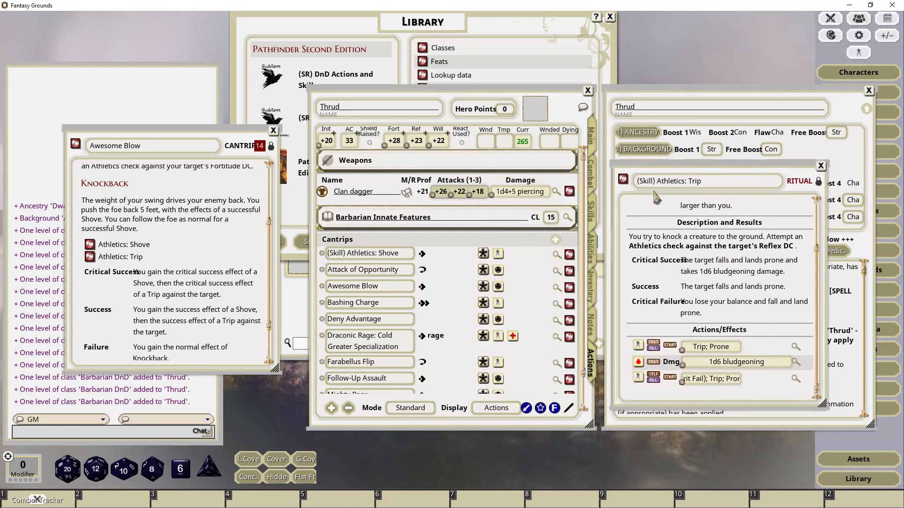
pyautogui.moveTo(624, 183); pyautogui.dragTo(432, 243)
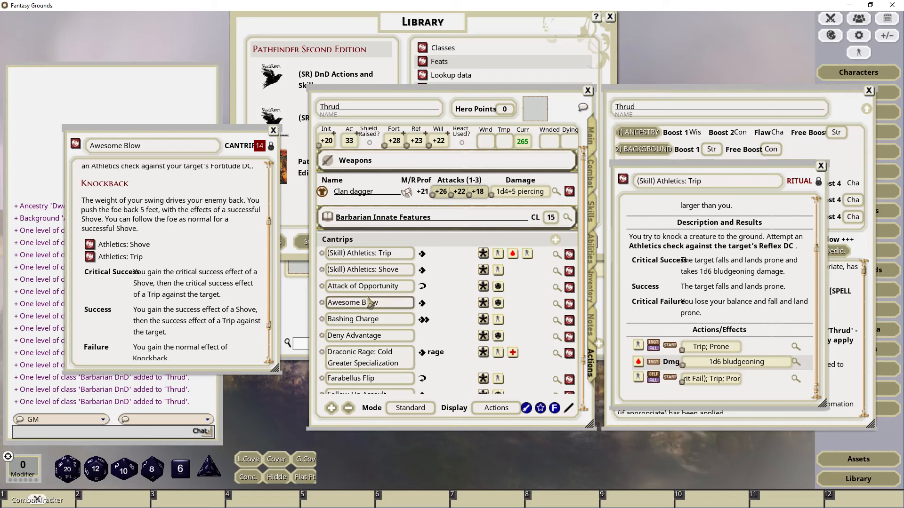
# - Check Thrud's cantrips and close the Awesome Blow record, the Athletics: Trip record and the level-up window
pyautogui.scroll(-3, 373, 322)
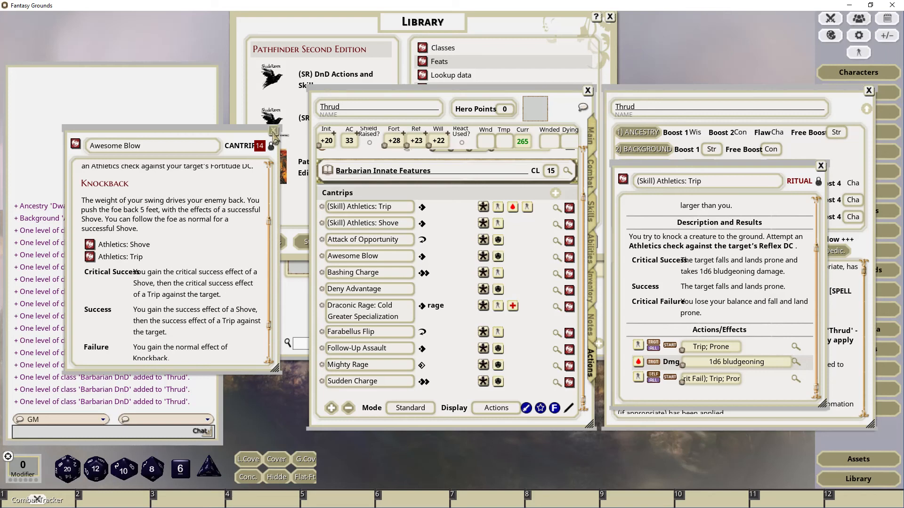
pyautogui.click(274, 132)
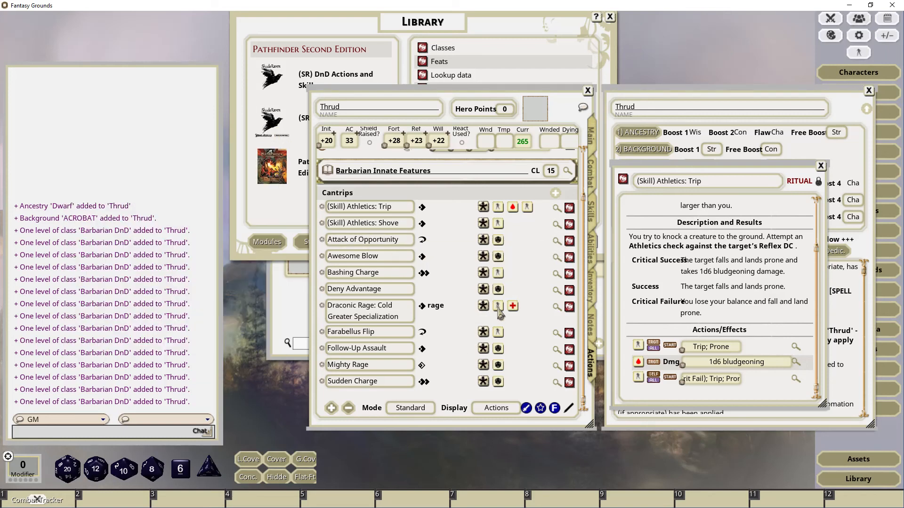
pyautogui.scroll(2, 457, 306)
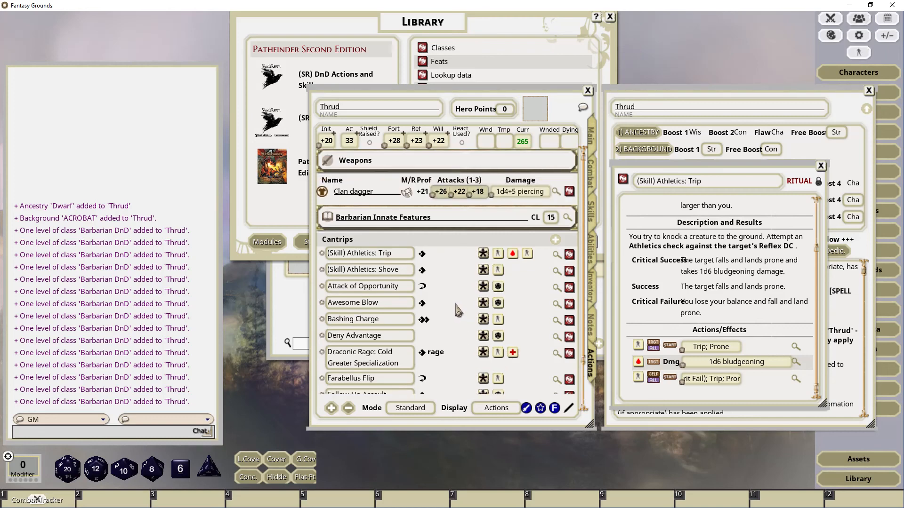
pyautogui.click(820, 166)
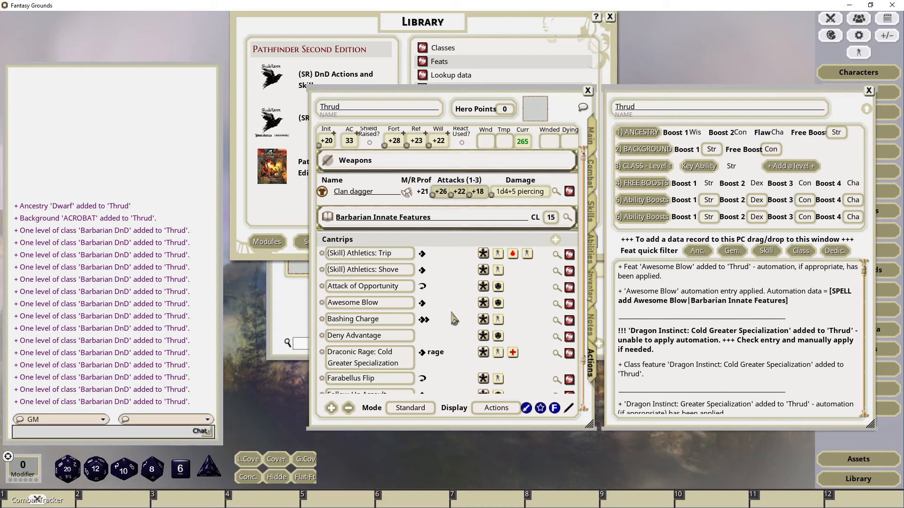
pyautogui.click(868, 90)
# - Open the spell list, clear the "greater" search and look through all pages of the (SR) DnD Barbarian spells
pyautogui.click(875, 387)
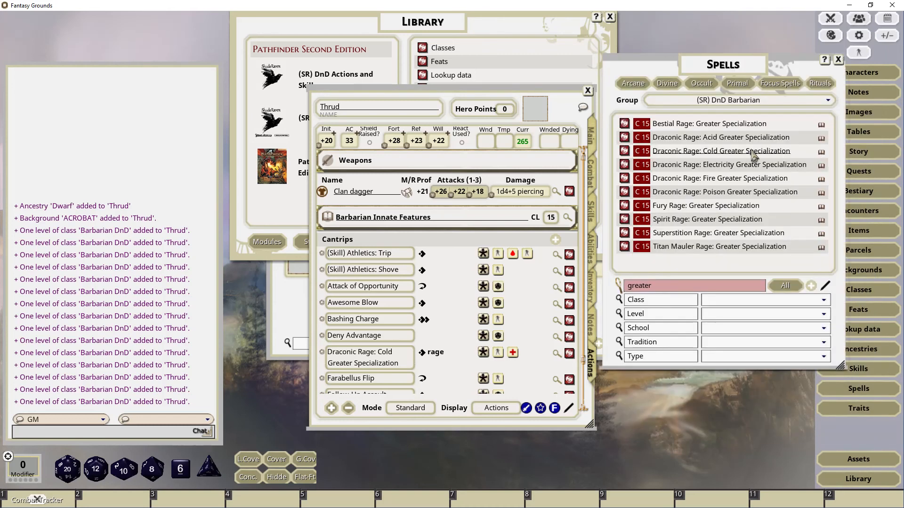
pyautogui.doubleClick(686, 291)
pyautogui.press('BackSpace')
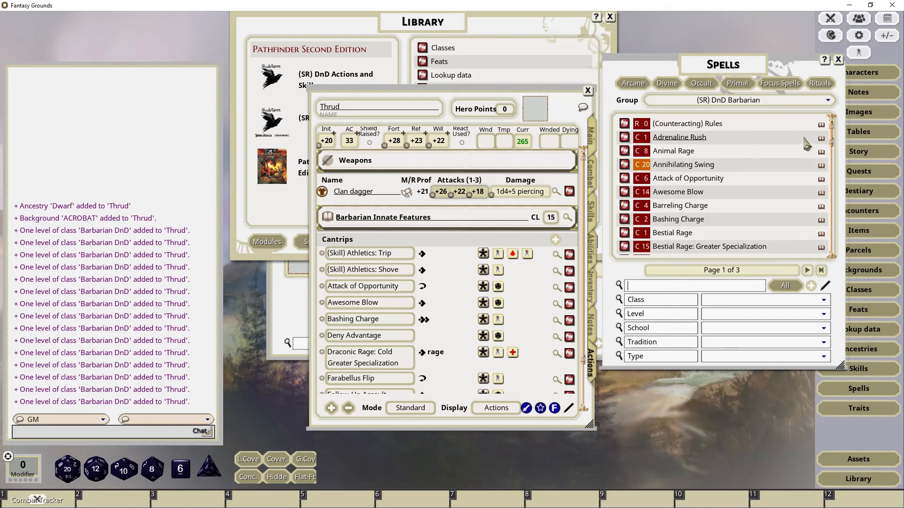
pyautogui.scroll(-3, 832, 161)
pyautogui.moveTo(832, 161); pyautogui.dragTo(841, 255)
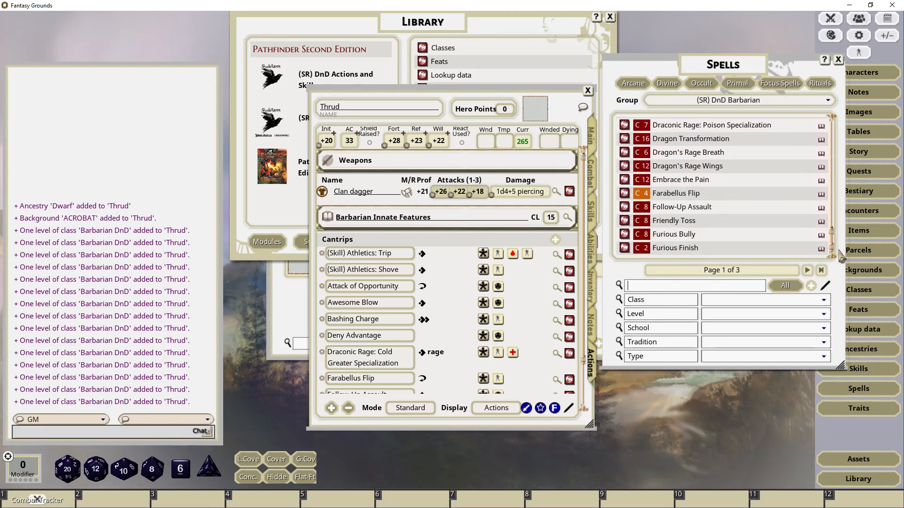
pyautogui.click(809, 271)
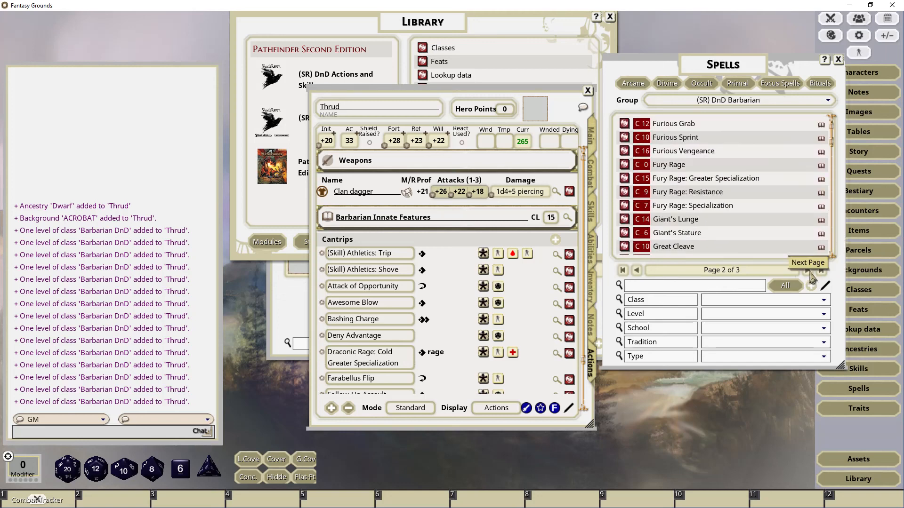
pyautogui.scroll(-6, 763, 206)
pyautogui.scroll(-10, 764, 210)
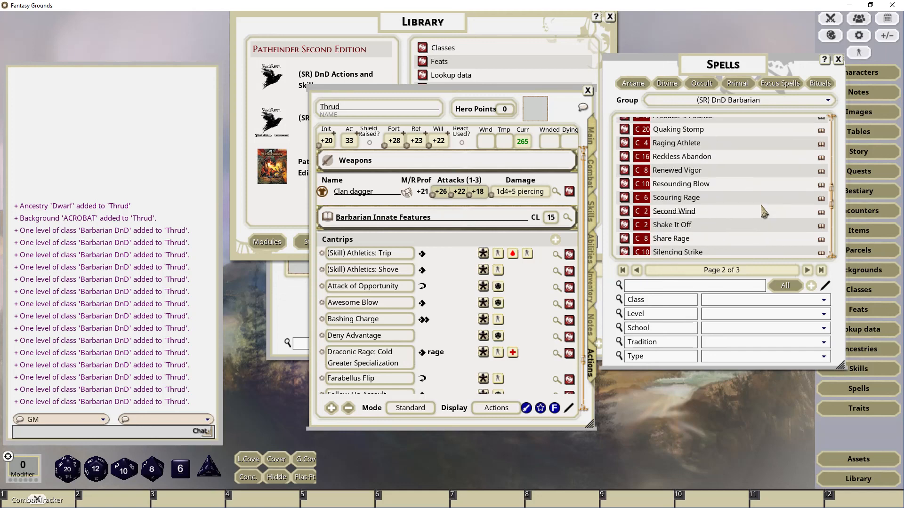
pyautogui.click(809, 271)
pyautogui.scroll(-4, 800, 217)
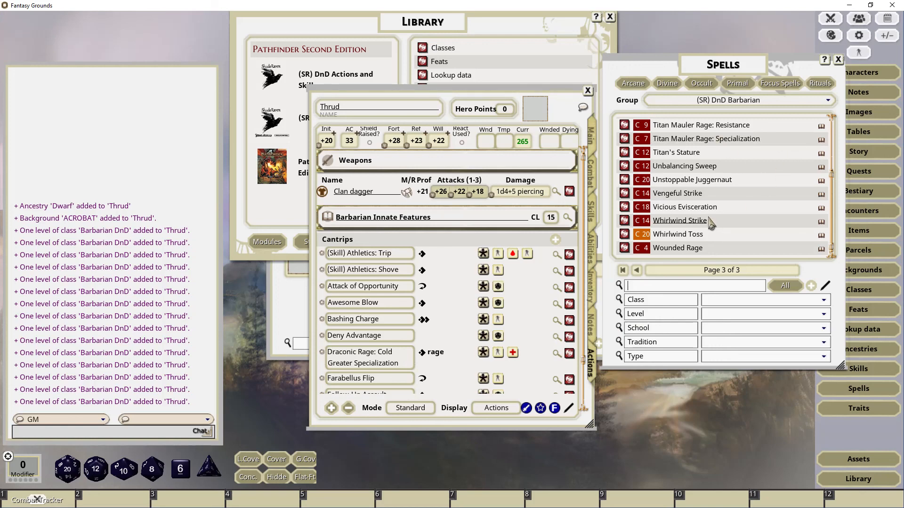
# - Add the Tangle of Battle spell to Thrud's Barbarian Innate Features cantrips, review its record and close it
pyautogui.scroll(2, 711, 221)
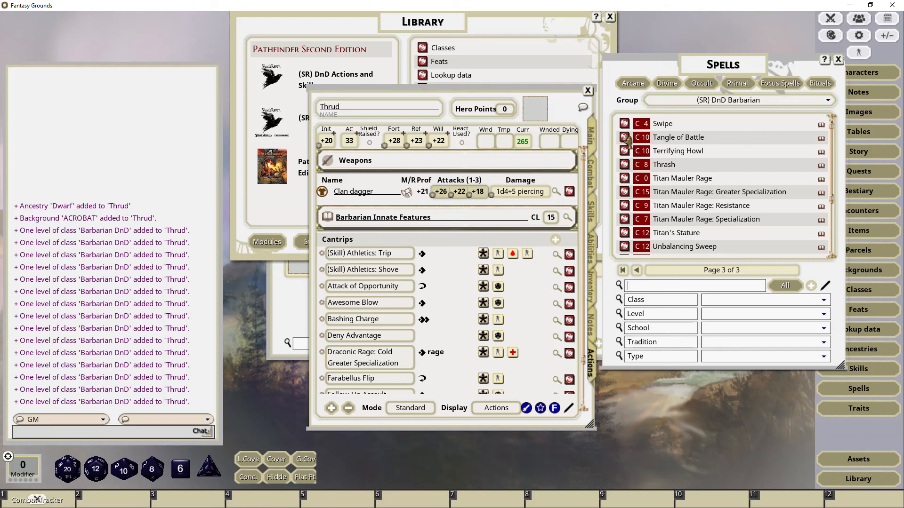
pyautogui.moveTo(625, 137); pyautogui.dragTo(461, 238)
pyautogui.scroll(-3, 483, 302)
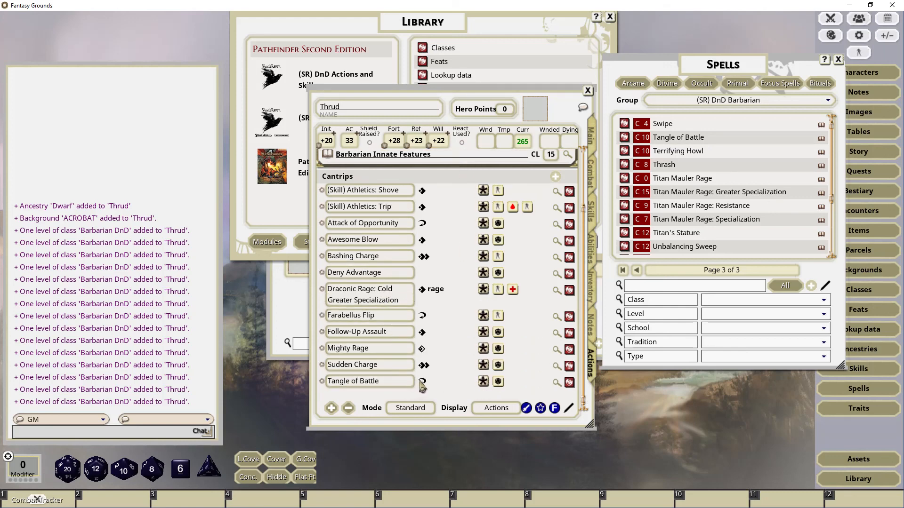
pyautogui.click(569, 383)
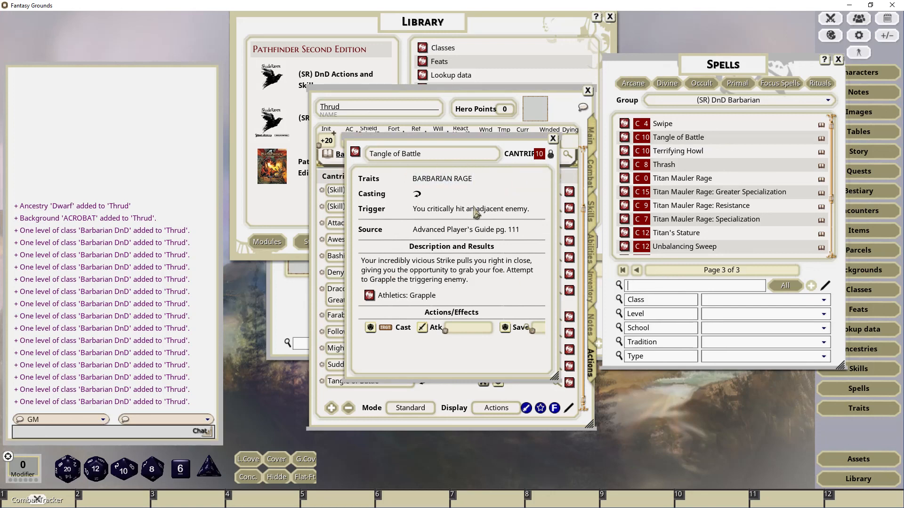
pyautogui.click(553, 139)
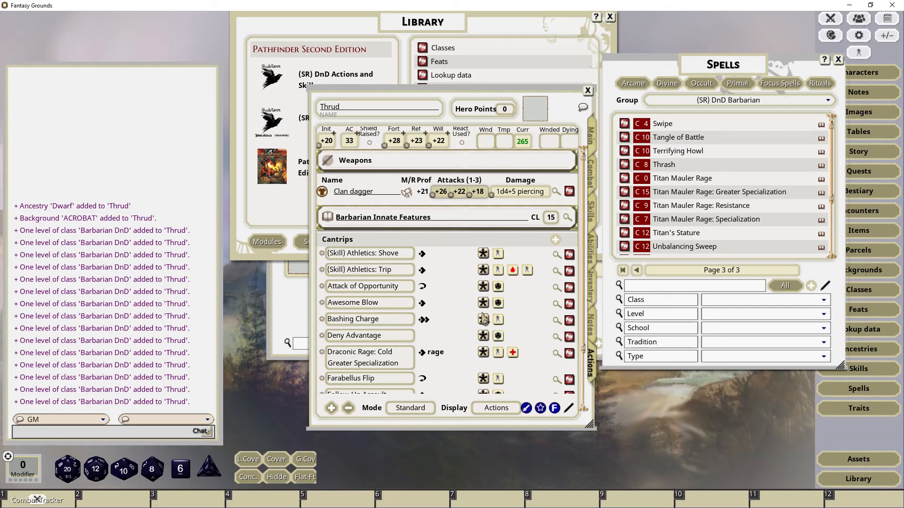
pyautogui.moveTo(527, 95); pyautogui.dragTo(521, 65)
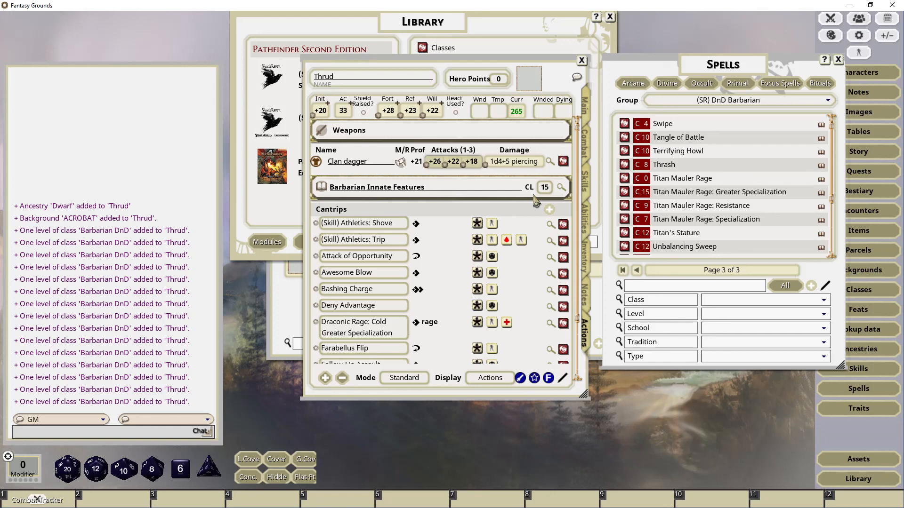